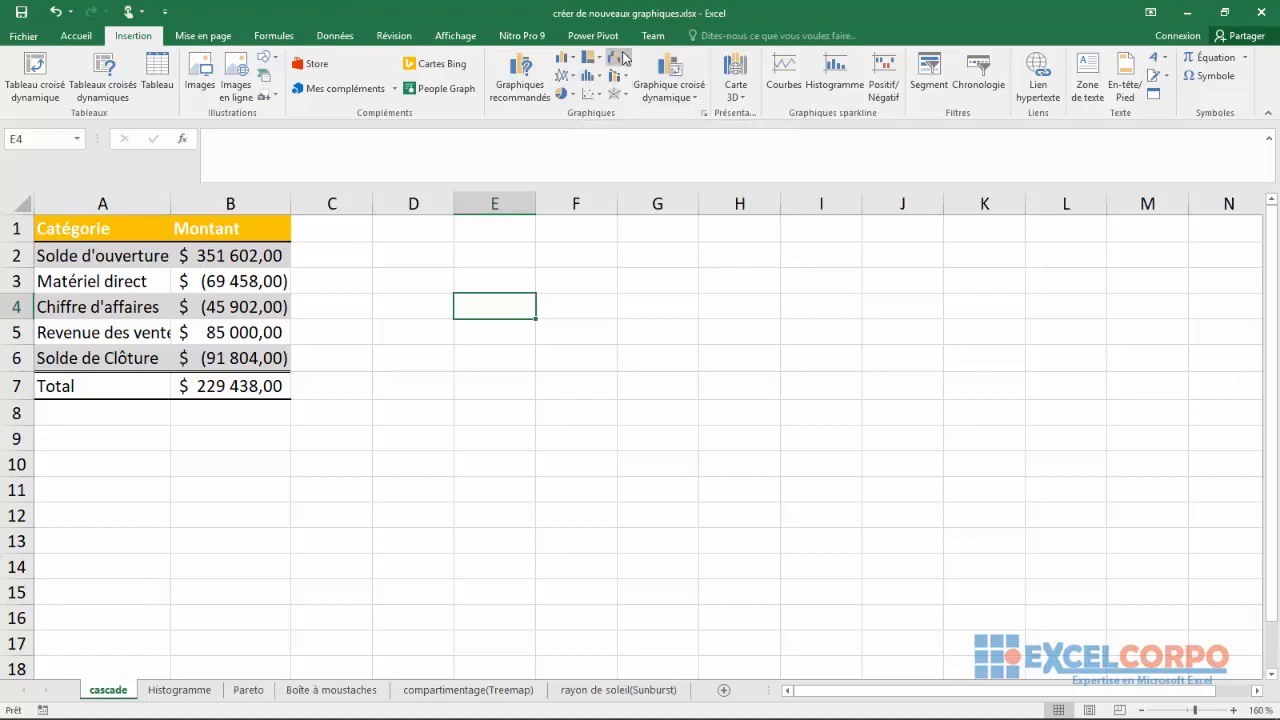
Examine the waterfall and stock, statistical, and hierarchical chart types available for insertion
left_click(622, 58)
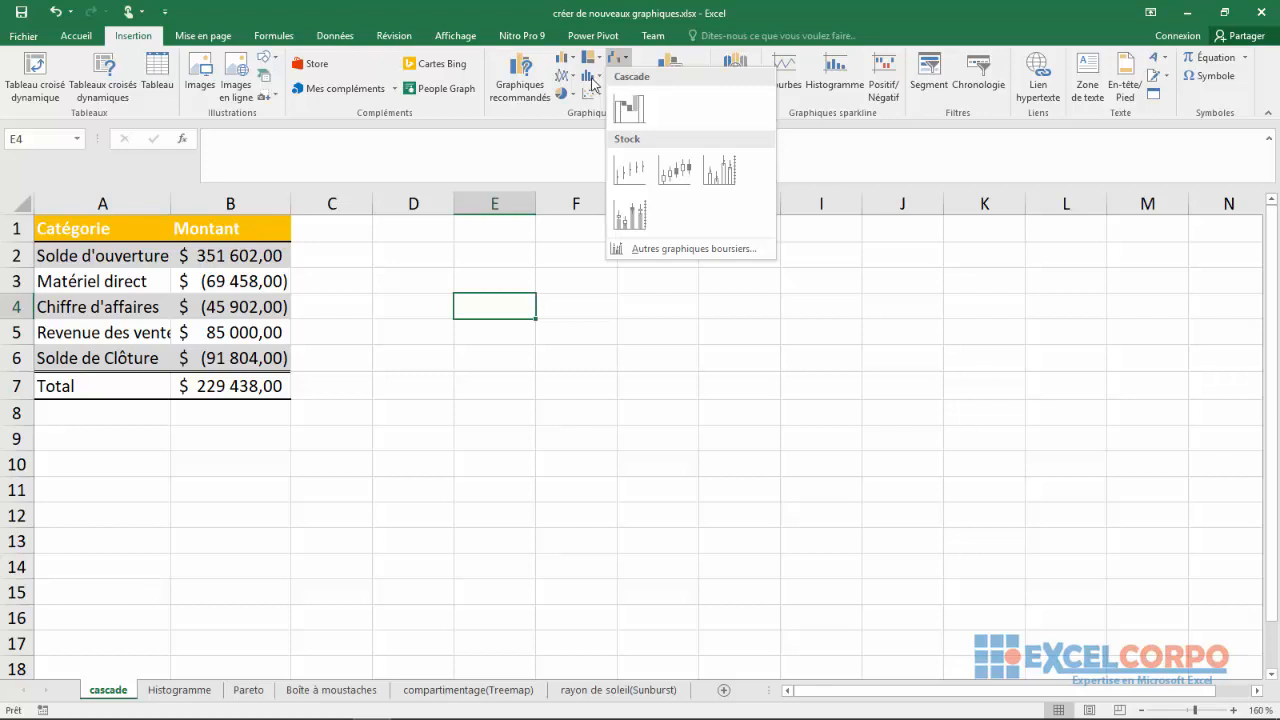
left_click(592, 77)
left_click(592, 77)
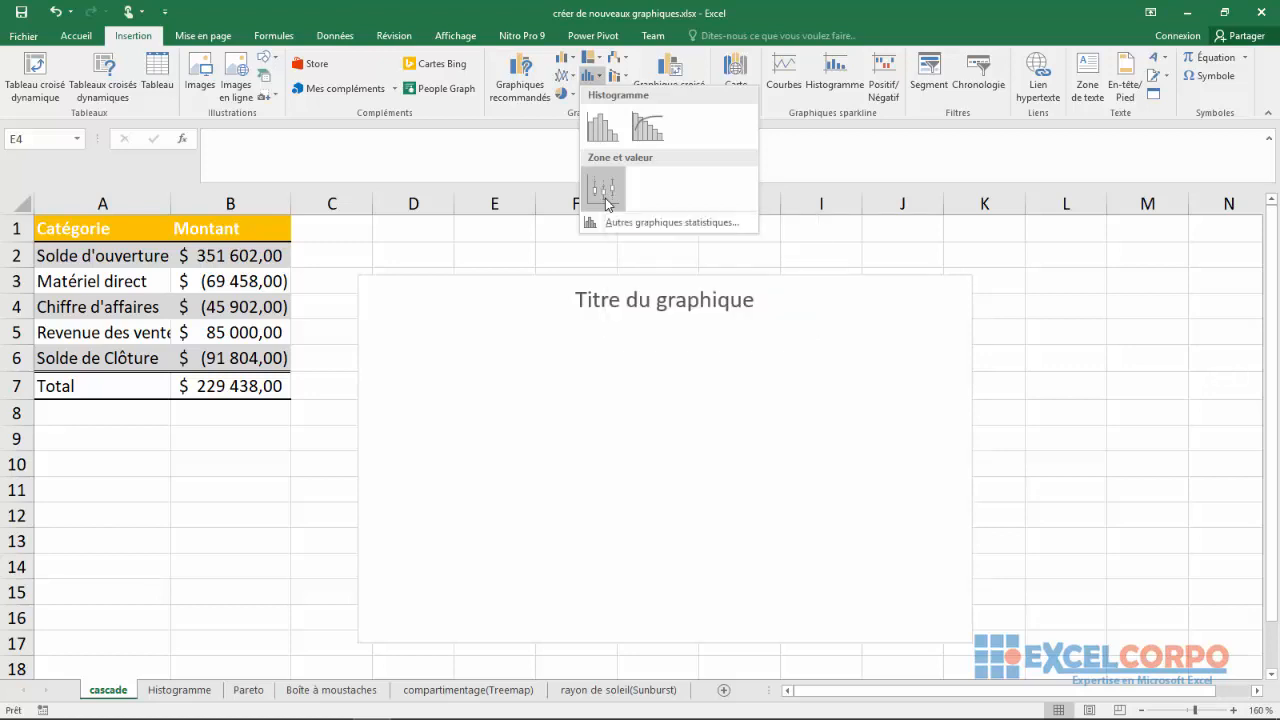
left_click(596, 58)
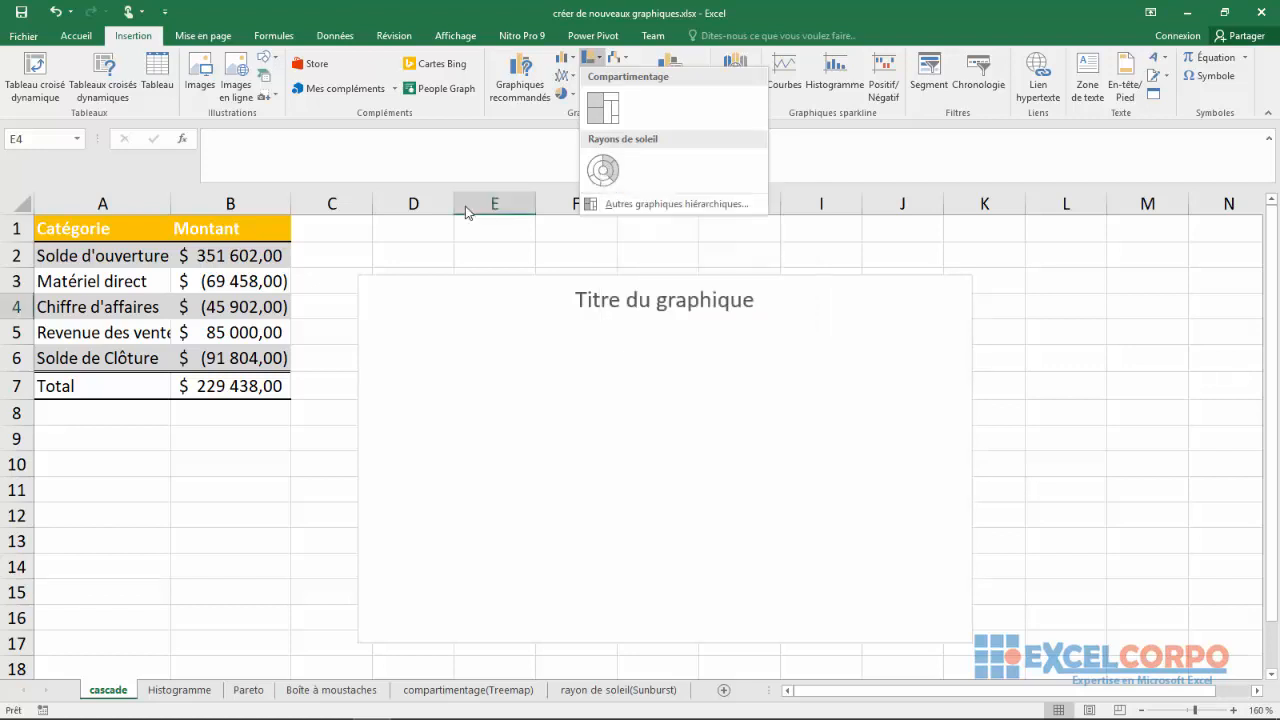
left_click(372, 272)
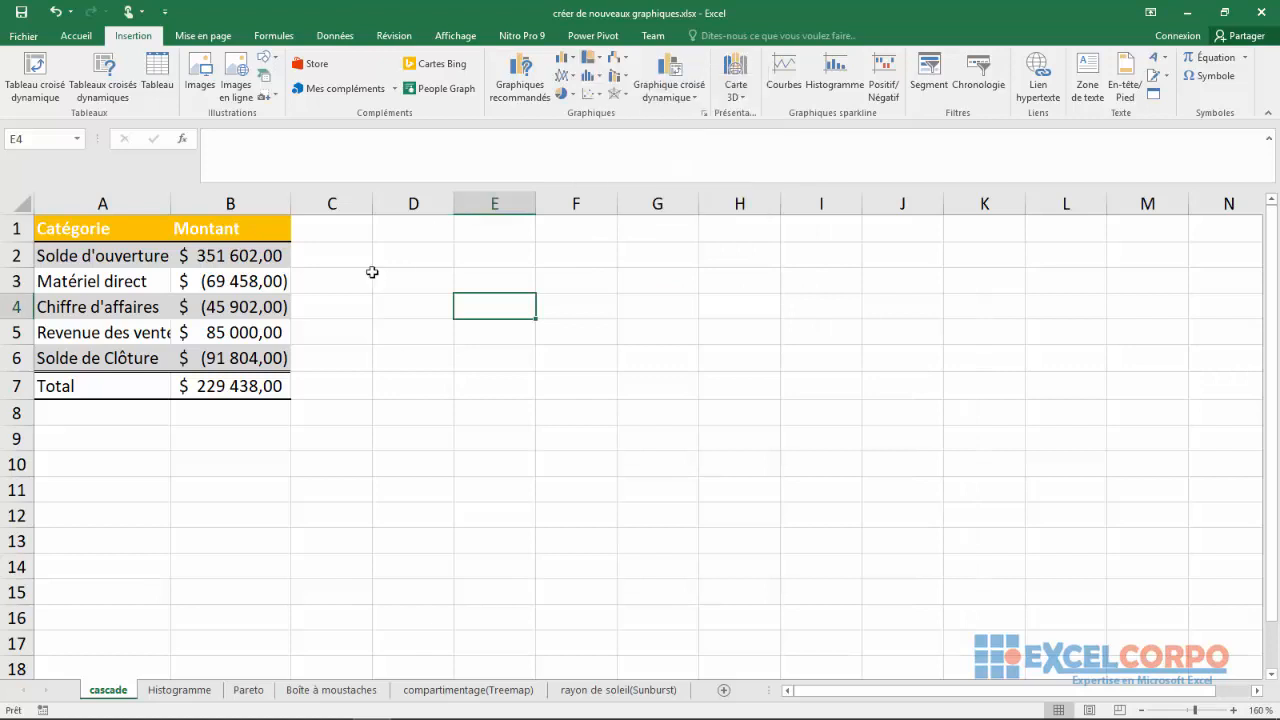
left_click(151, 541)
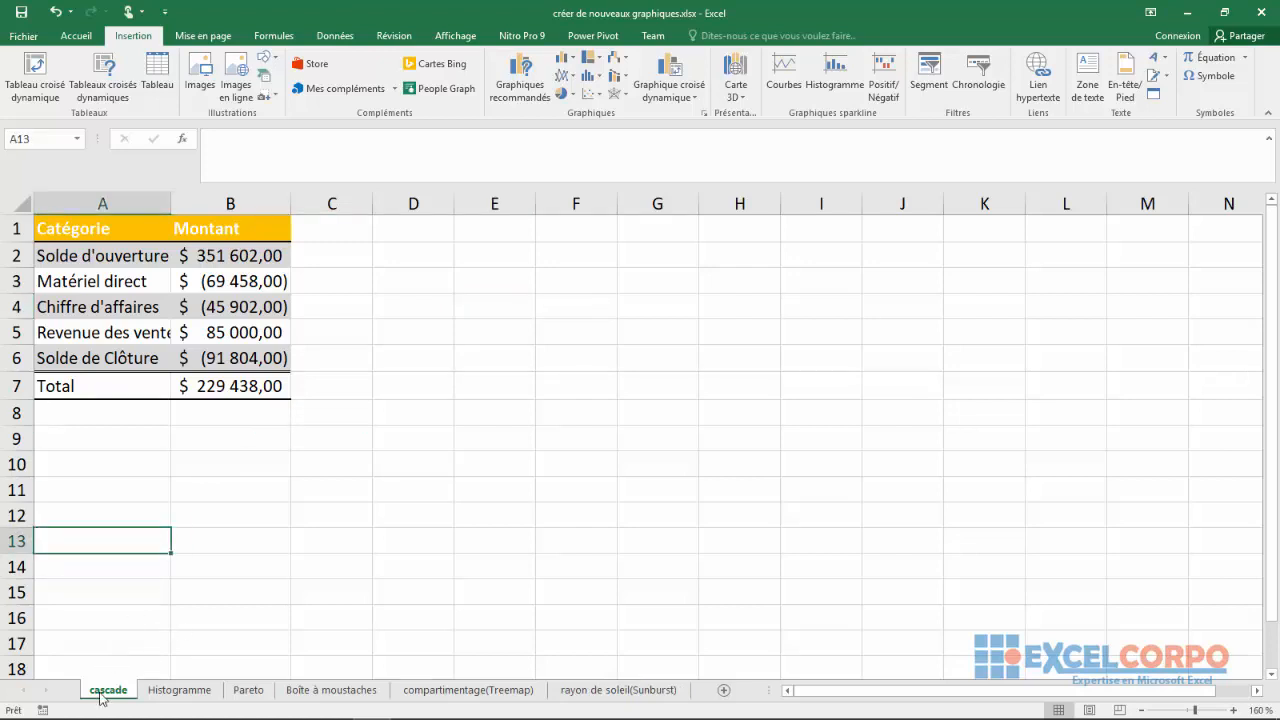
Look through the data on the Histogramme, Pareto, Boîte à moustaches, Treemap and Sunburst sheets, and return to the cascade sheet
left_click(152, 698)
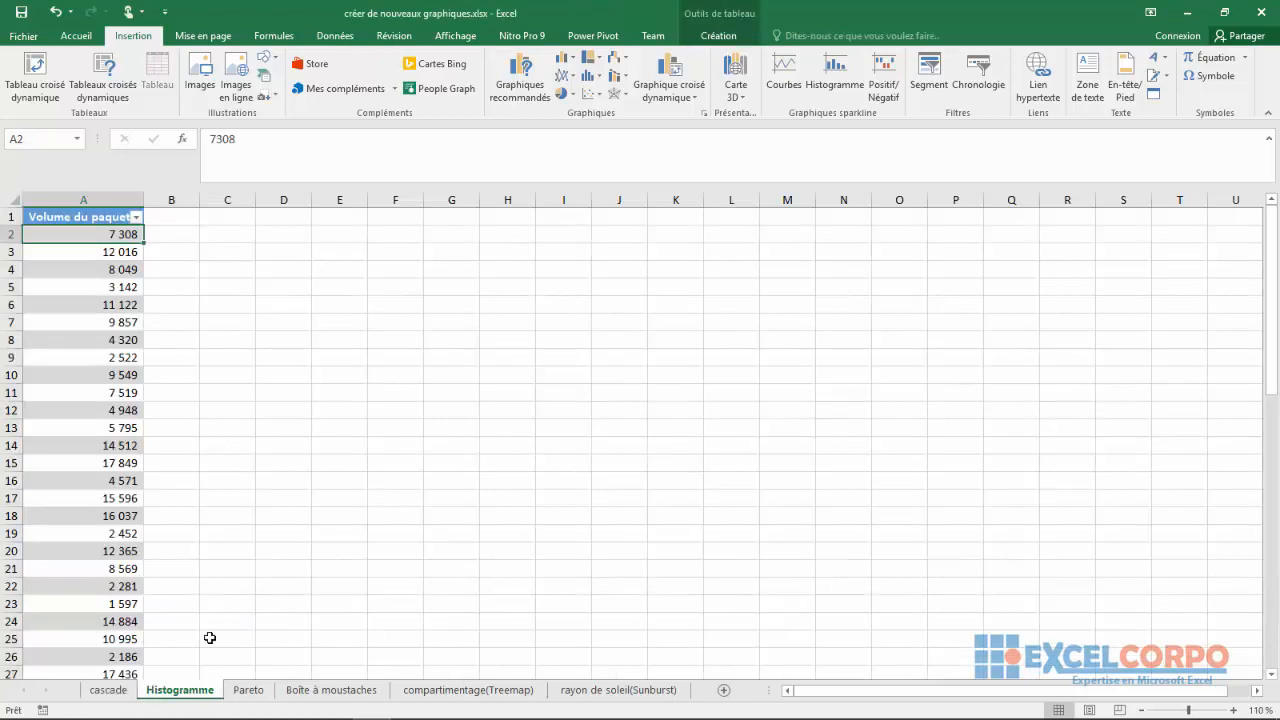
left_click(252, 691)
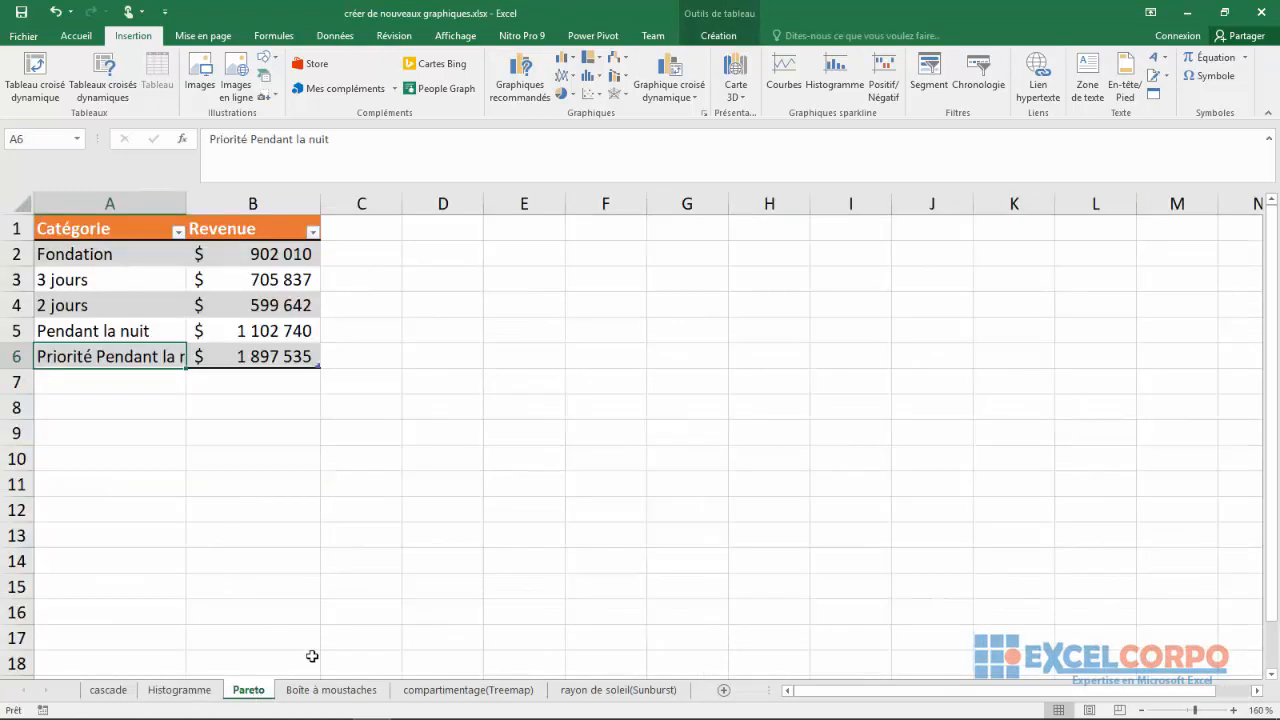
left_click(309, 694)
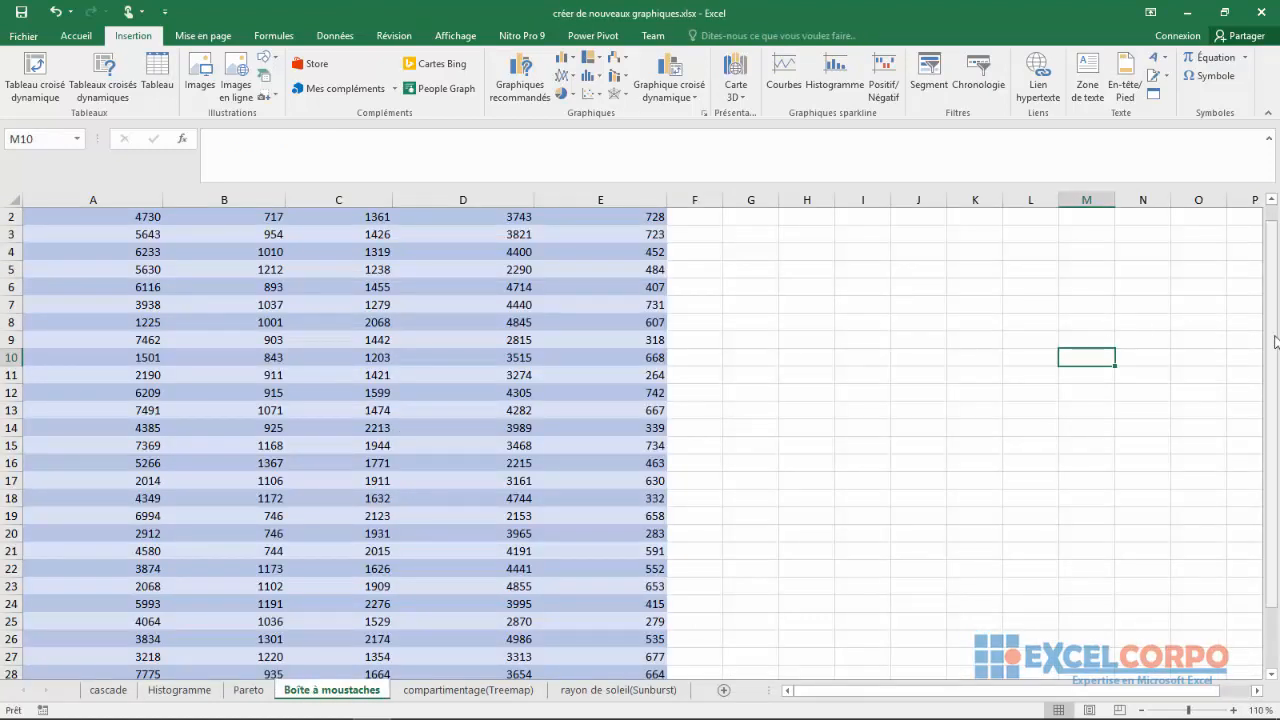
left_click_drag(1274, 341, 1274, 325)
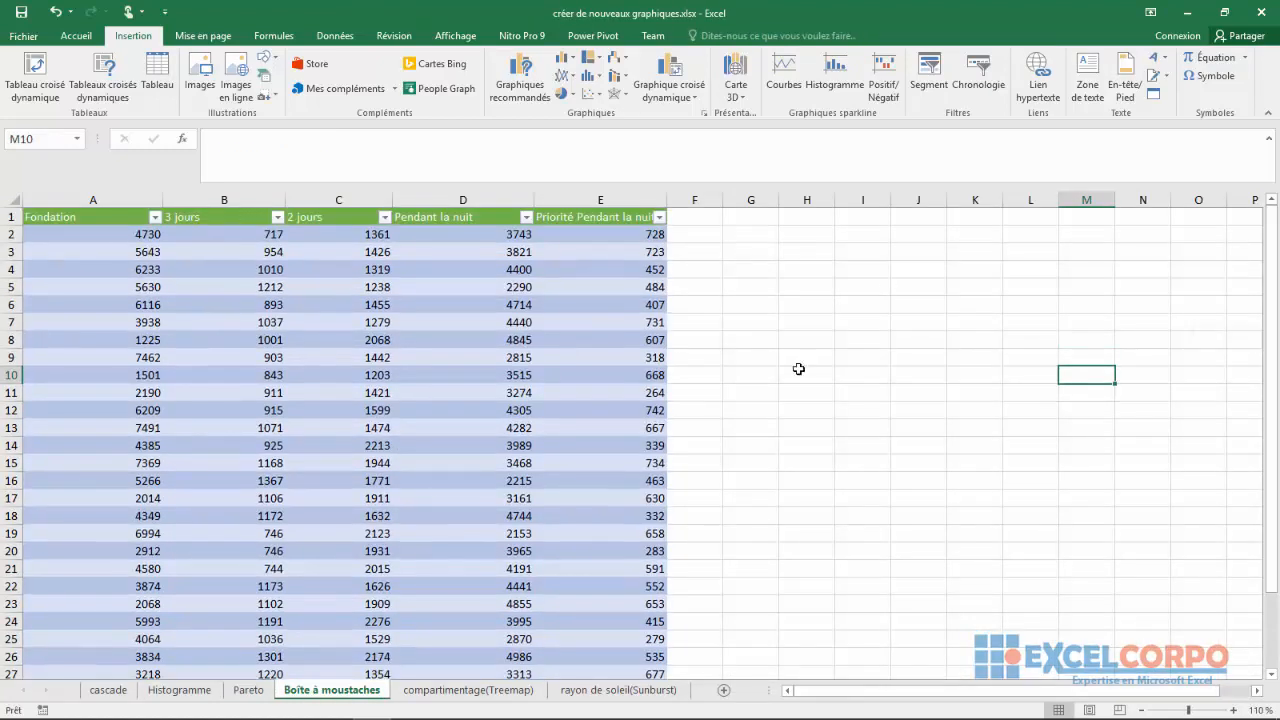
left_click(432, 697)
left_click(541, 469)
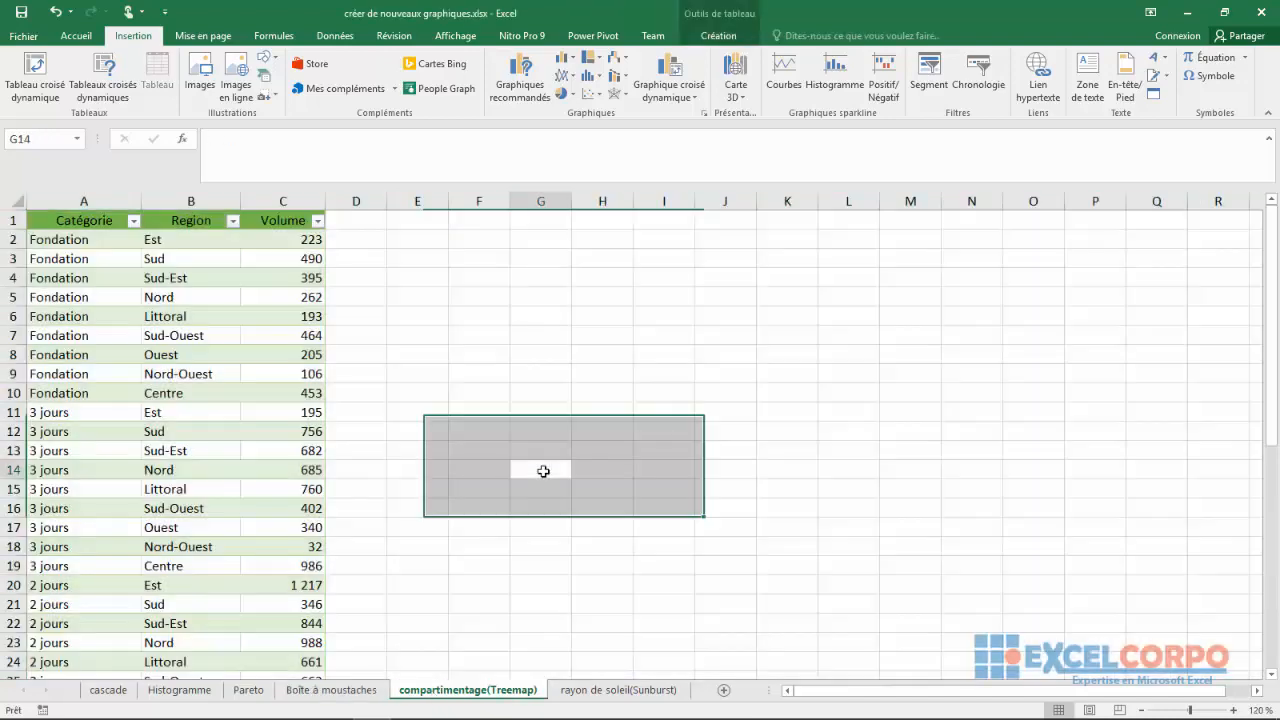
left_click(590, 690)
left_click(535, 567)
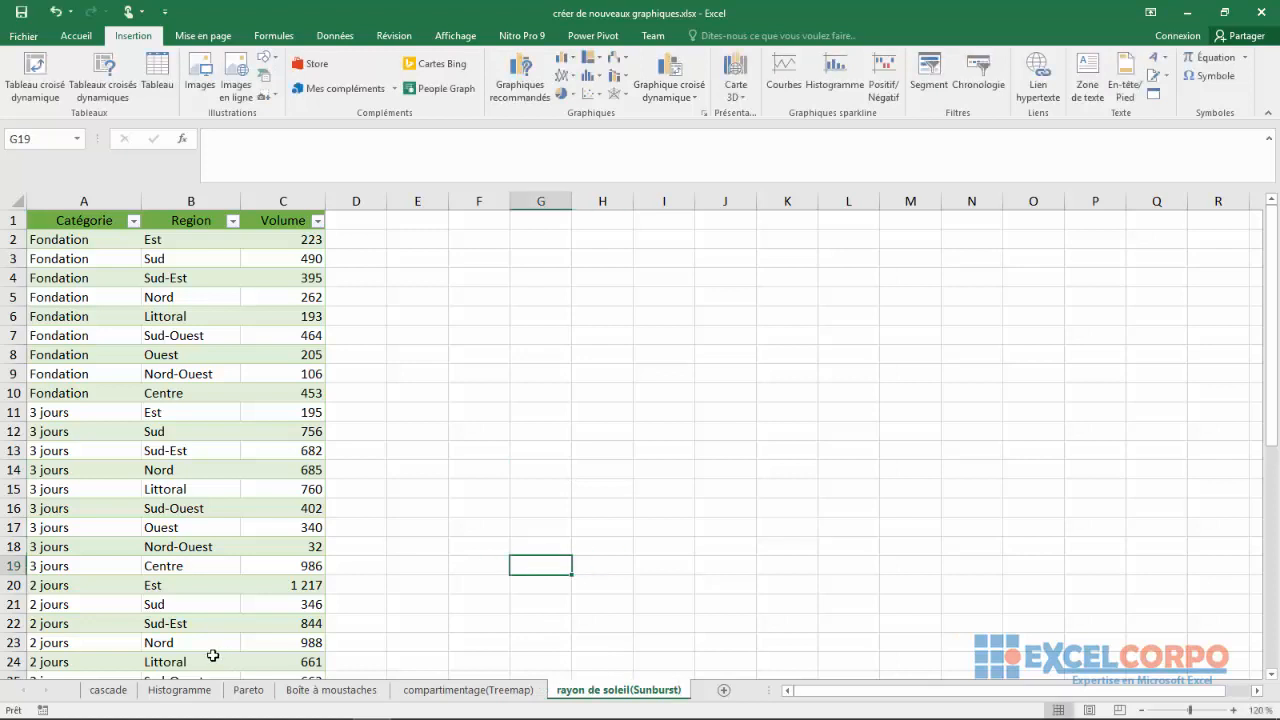
left_click(107, 692)
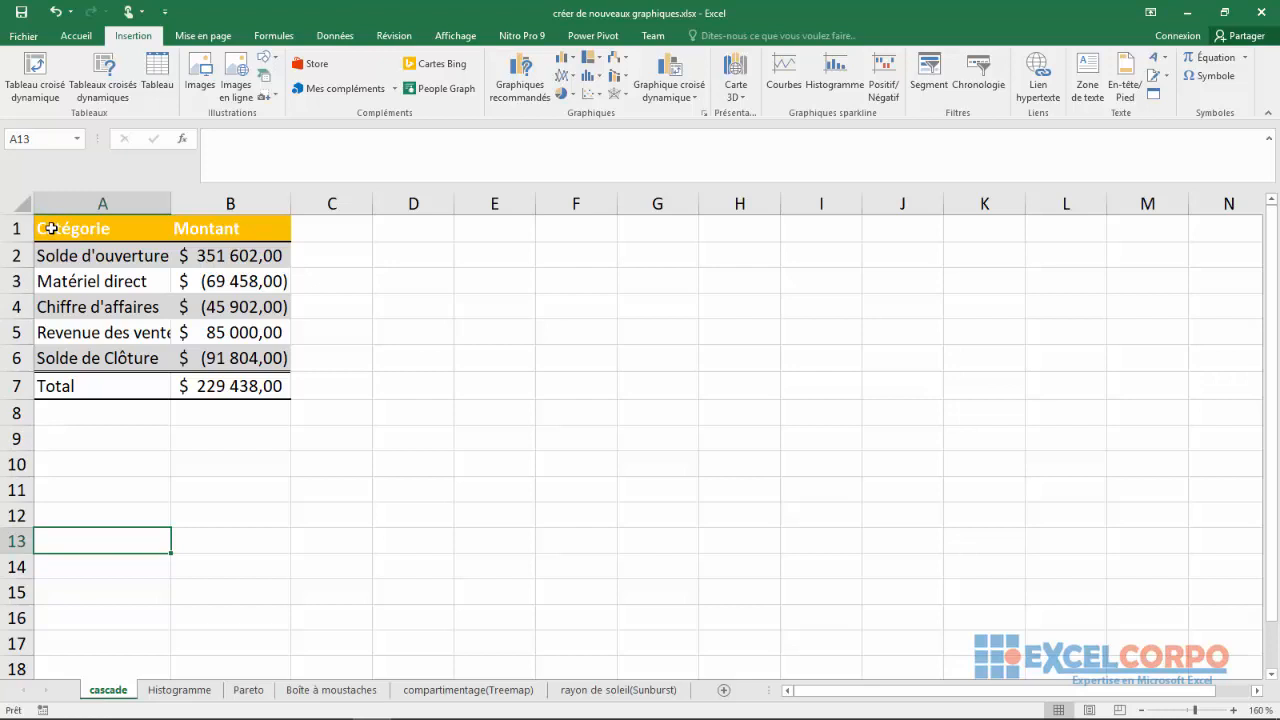
Insert a waterfall (Cascade) chart from the category and amount table A1:B7 and place it beside the data near the sheet's top
left_click_drag(51, 228, 205, 385)
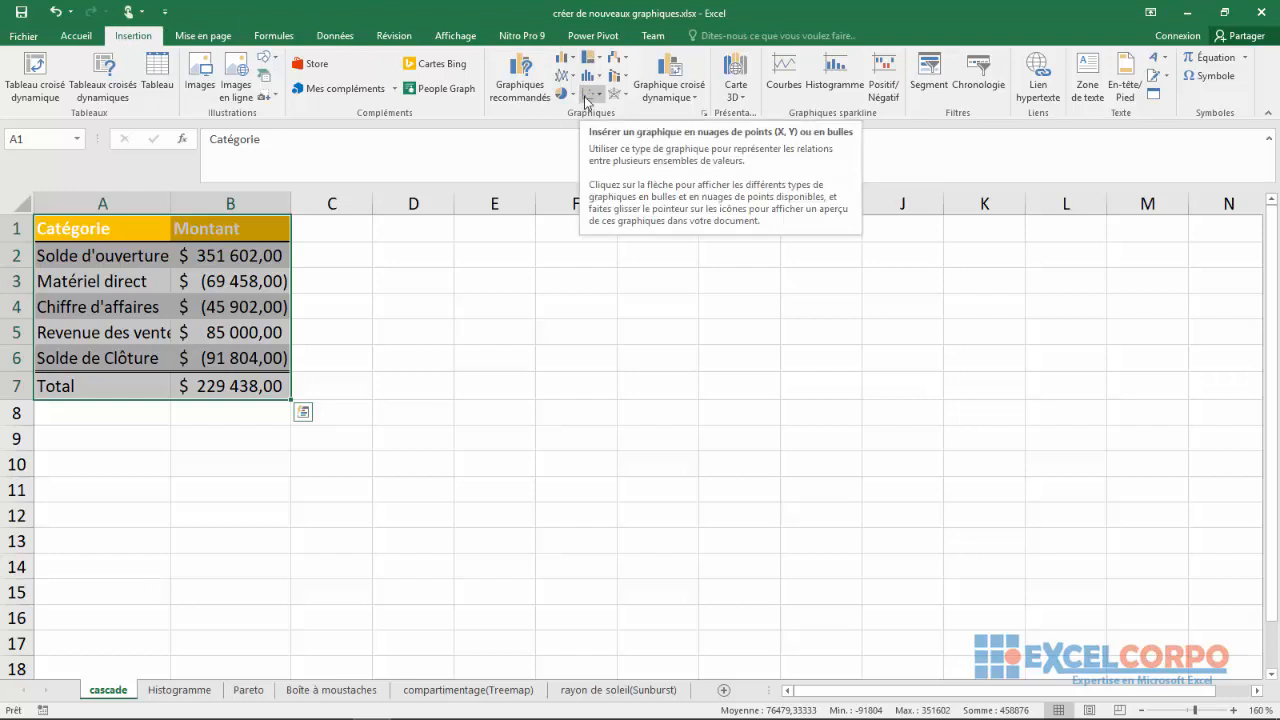
left_click(624, 62)
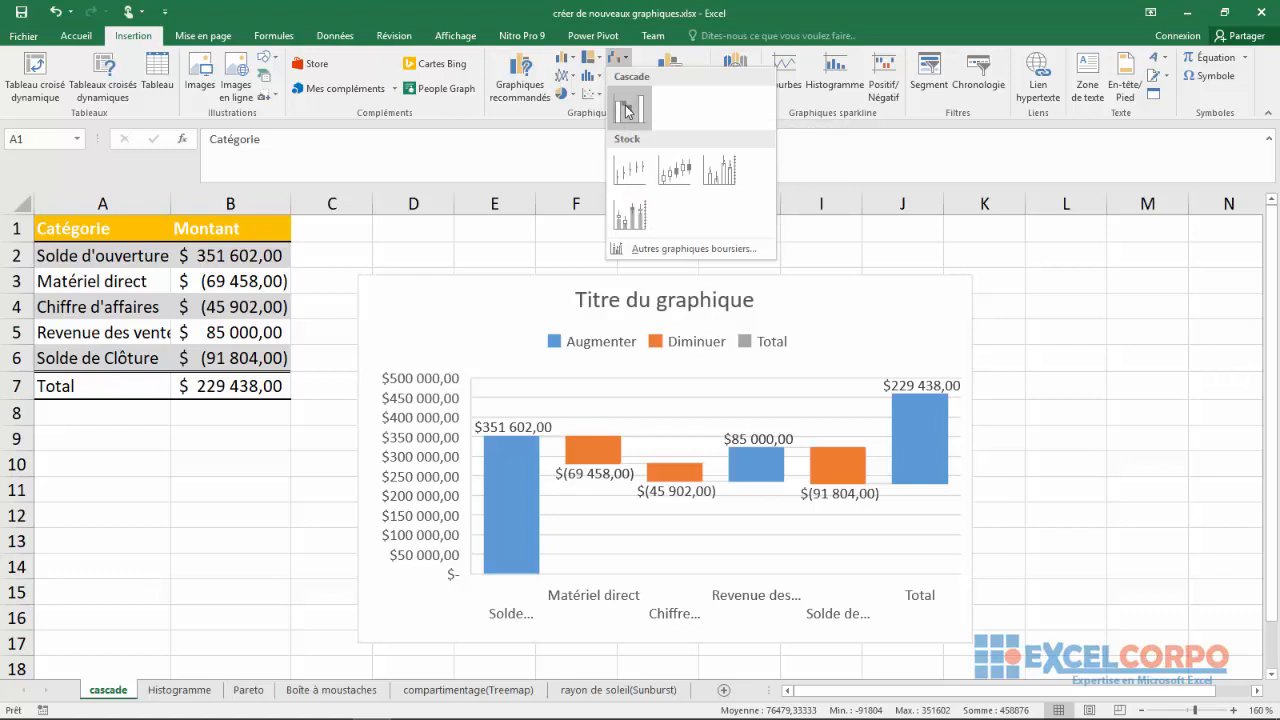
left_click(627, 111)
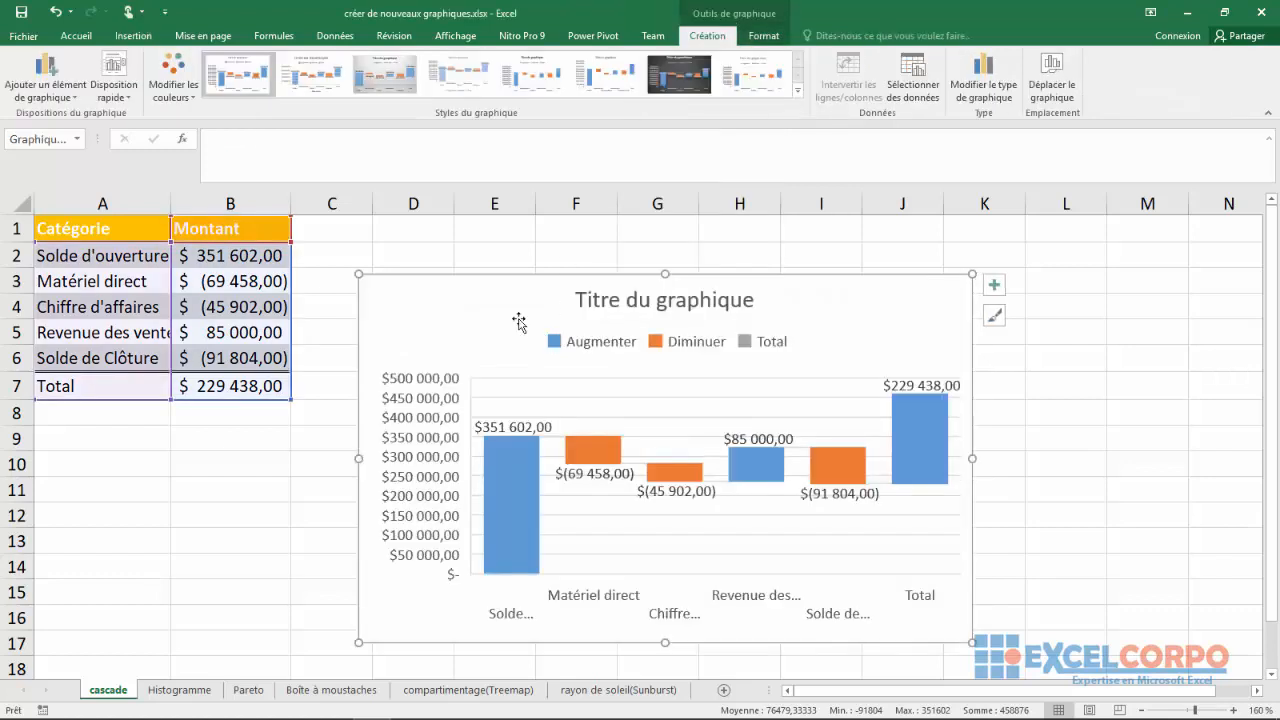
left_click_drag(517, 320, 484, 253)
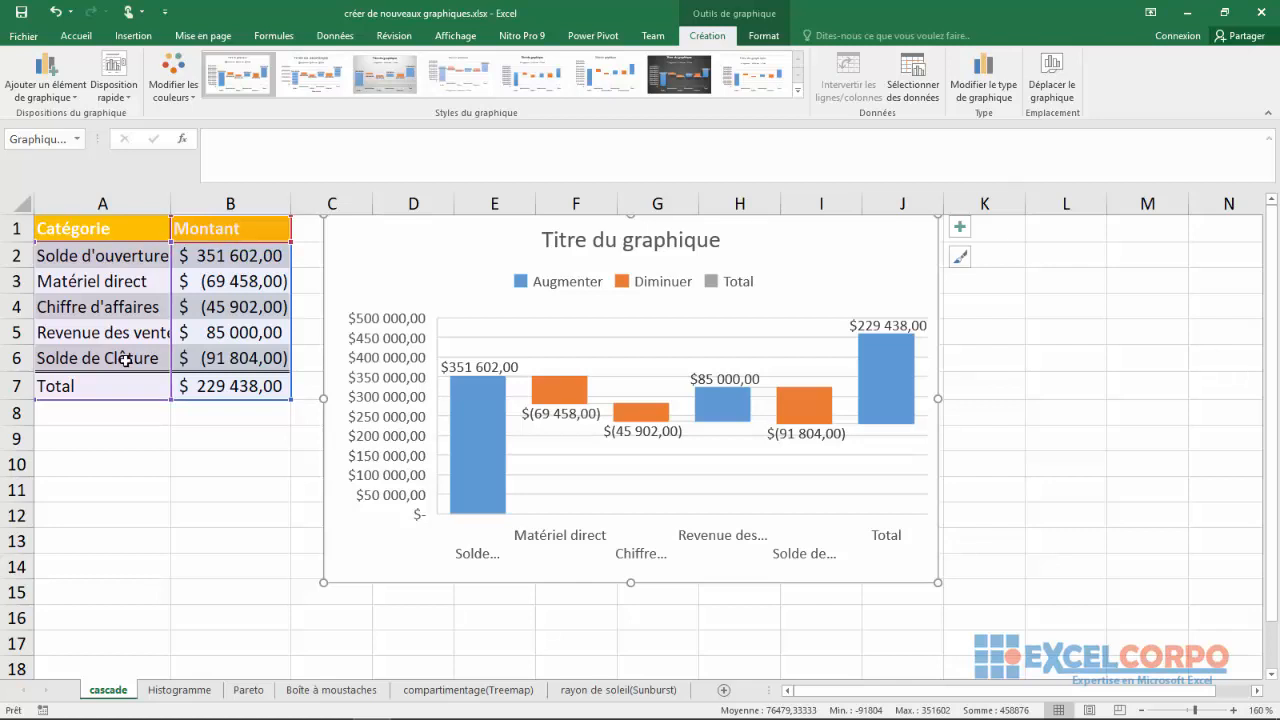
Define only the Solde d'ouverture bar of the waterfall chart as a total
left_click(490, 409)
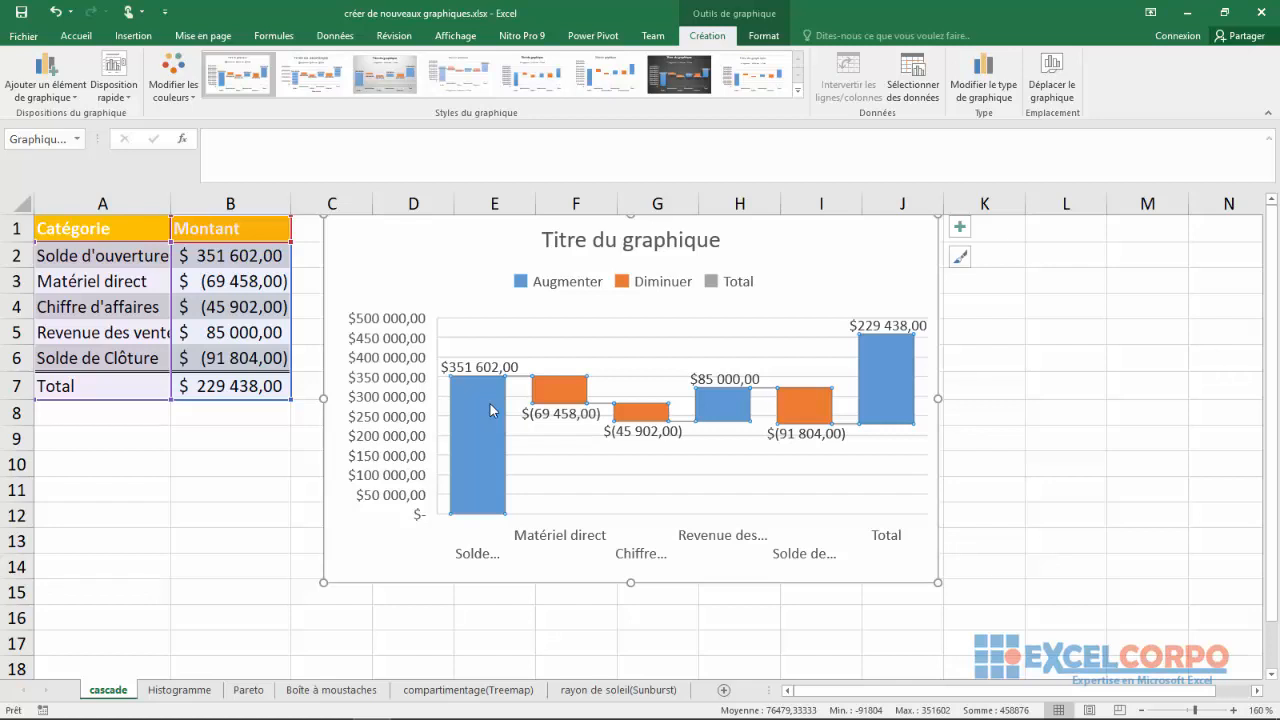
left_click(489, 402)
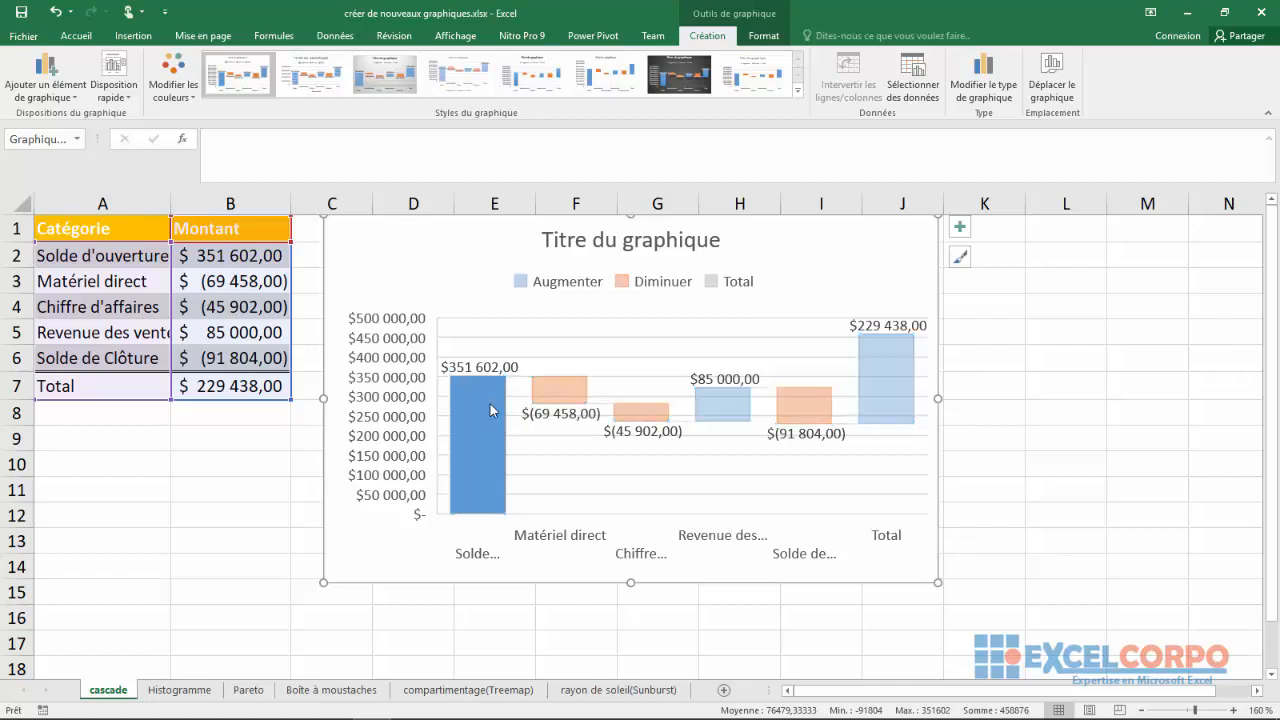
right_click(483, 472)
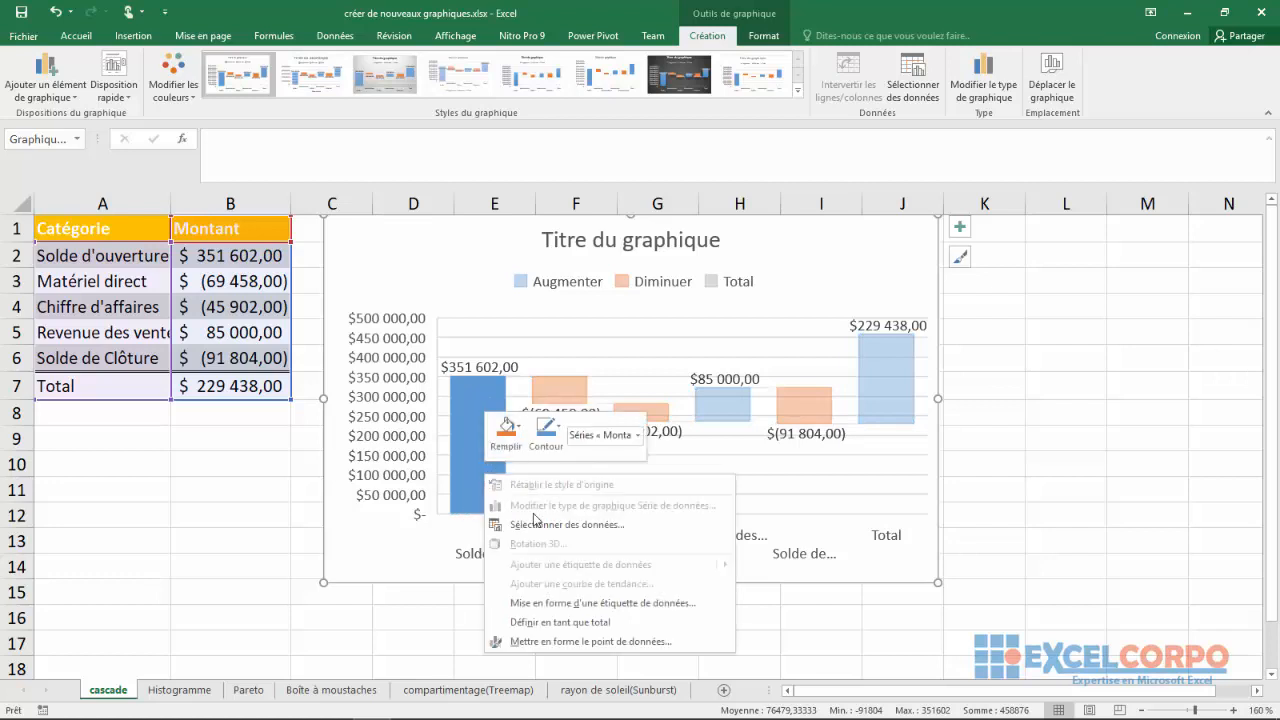
left_click(533, 624)
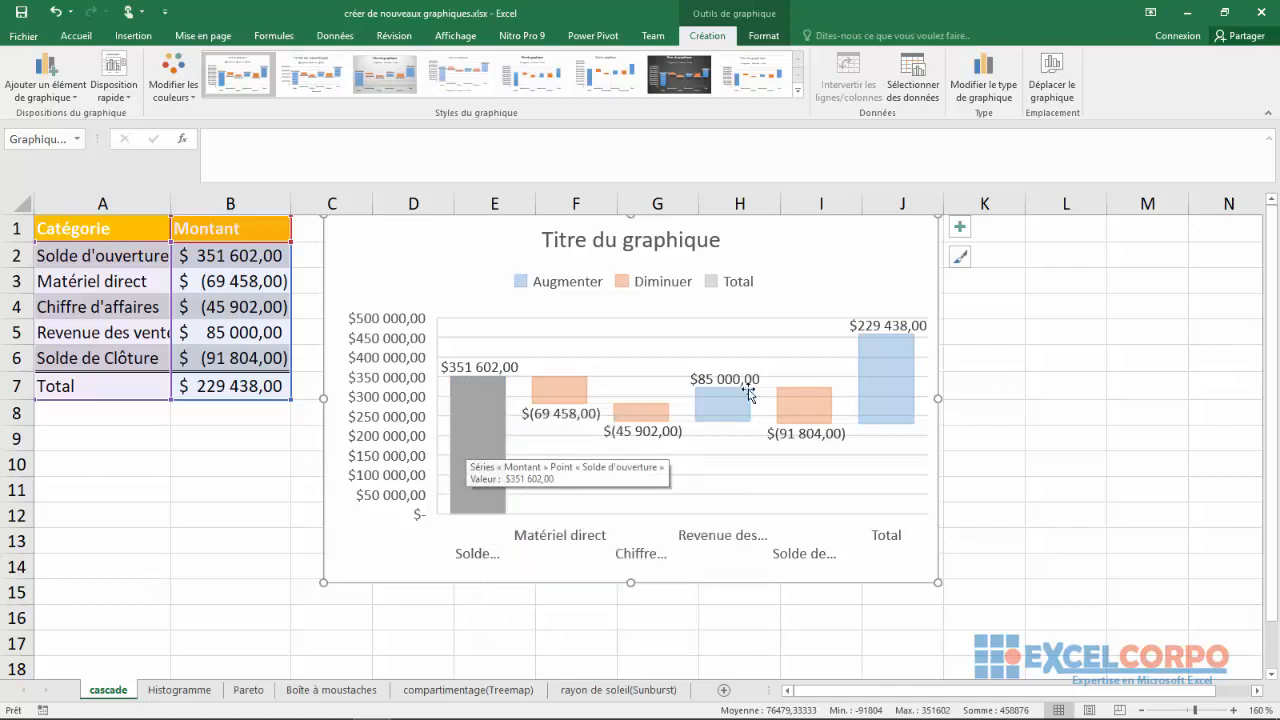
Define the Solde de Clôture bar of the waterfall chart as a total and deselect it
left_click(900, 356)
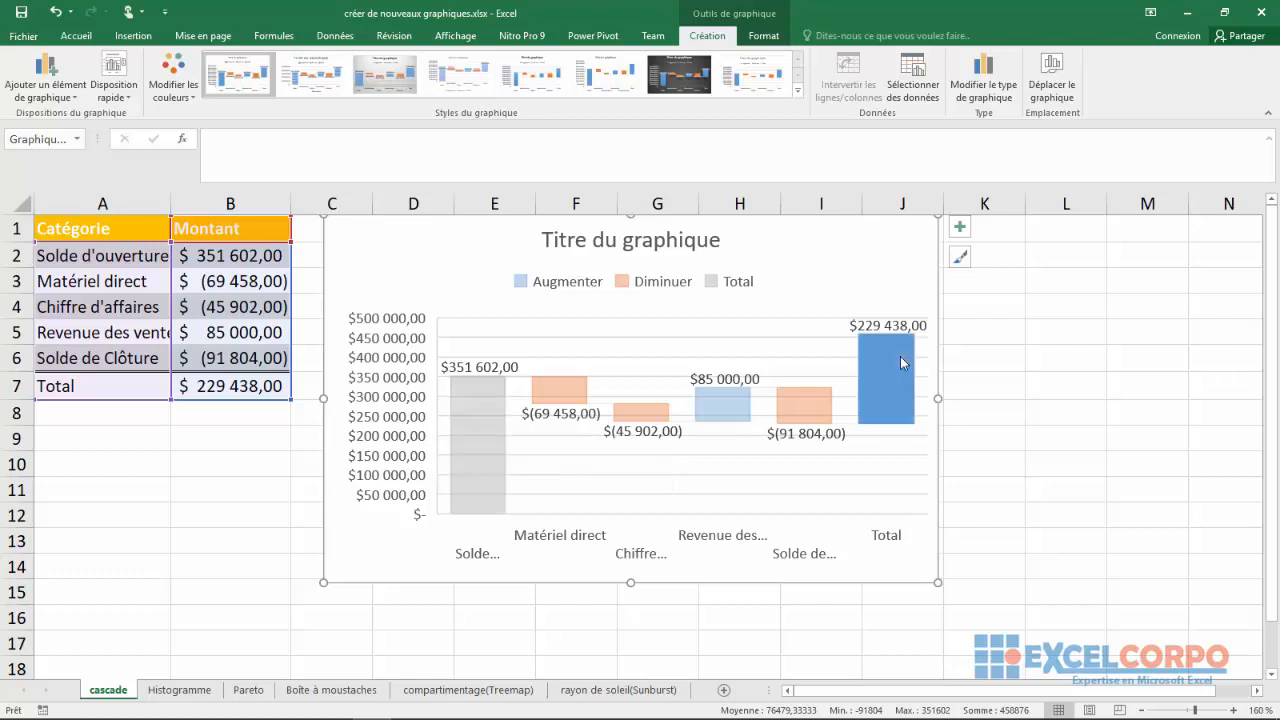
left_click(797, 403)
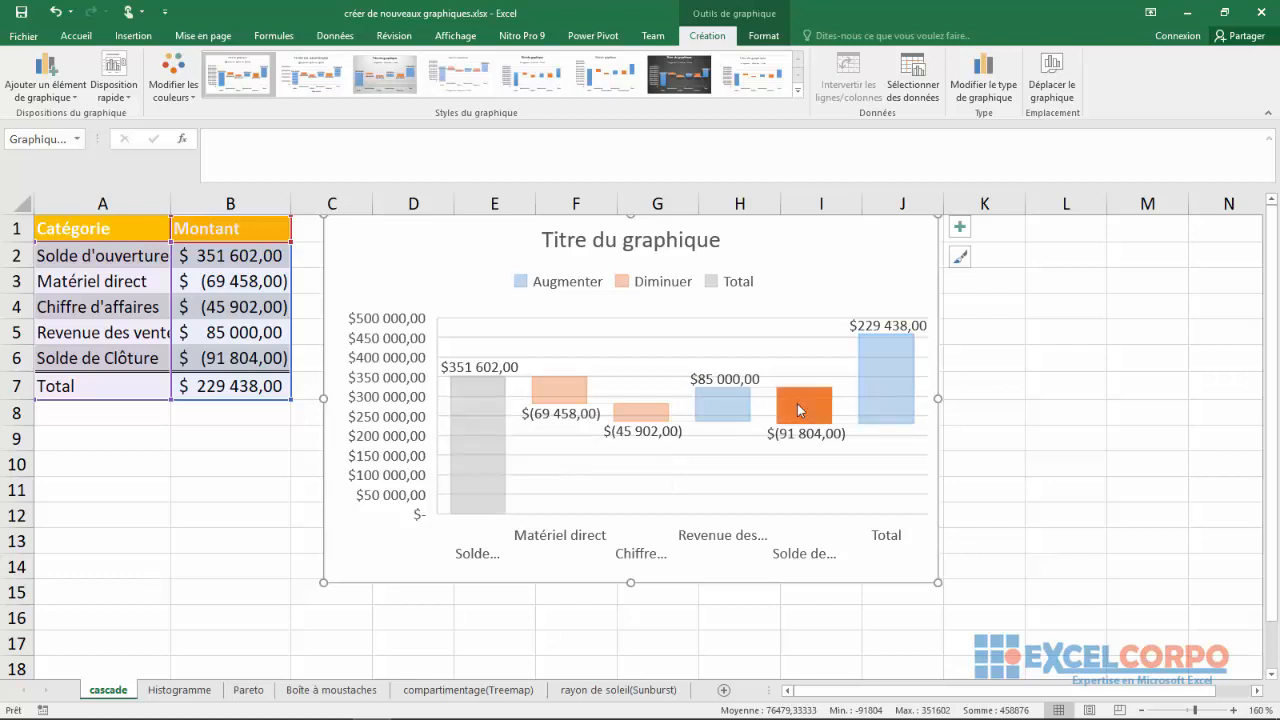
right_click(797, 403)
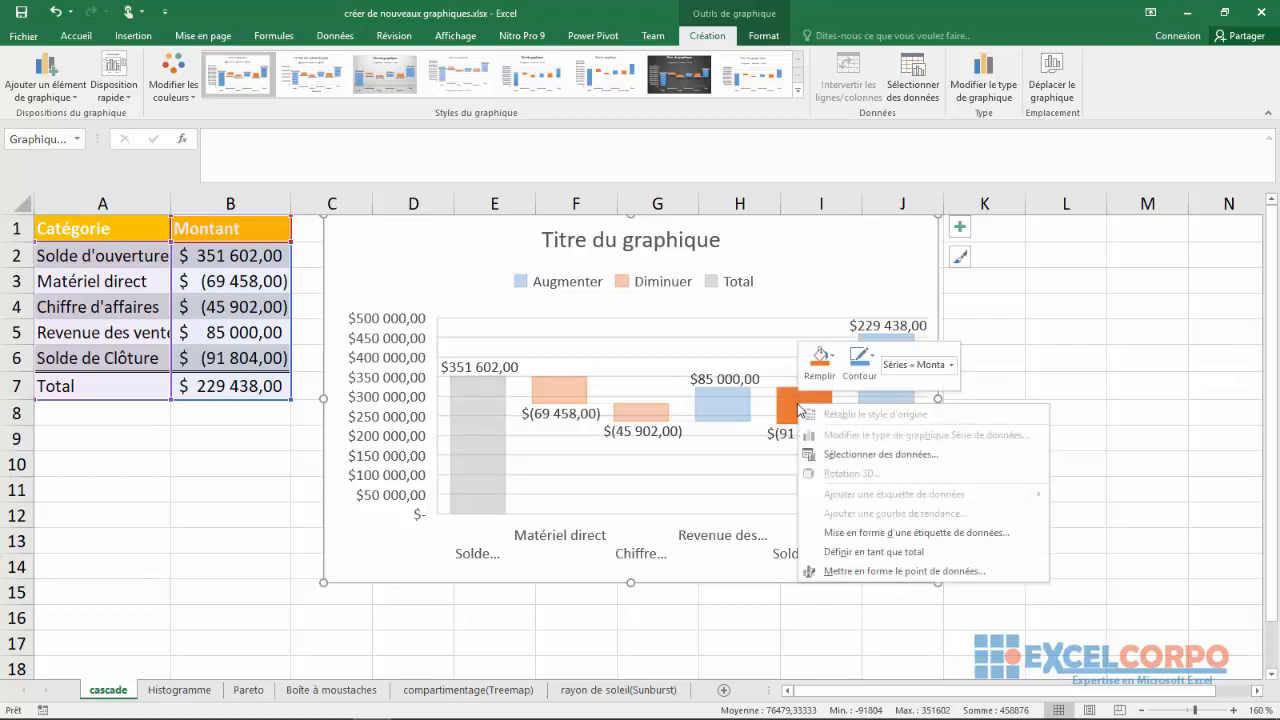
left_click(838, 552)
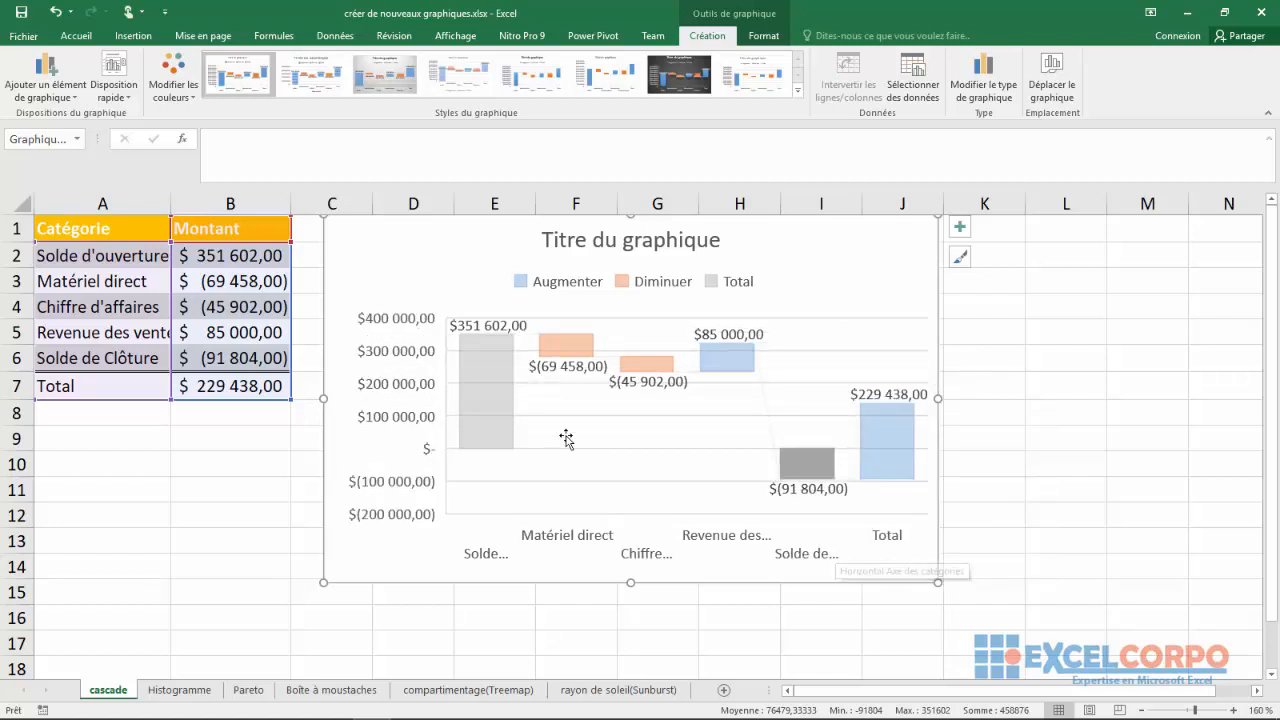
left_click(803, 268)
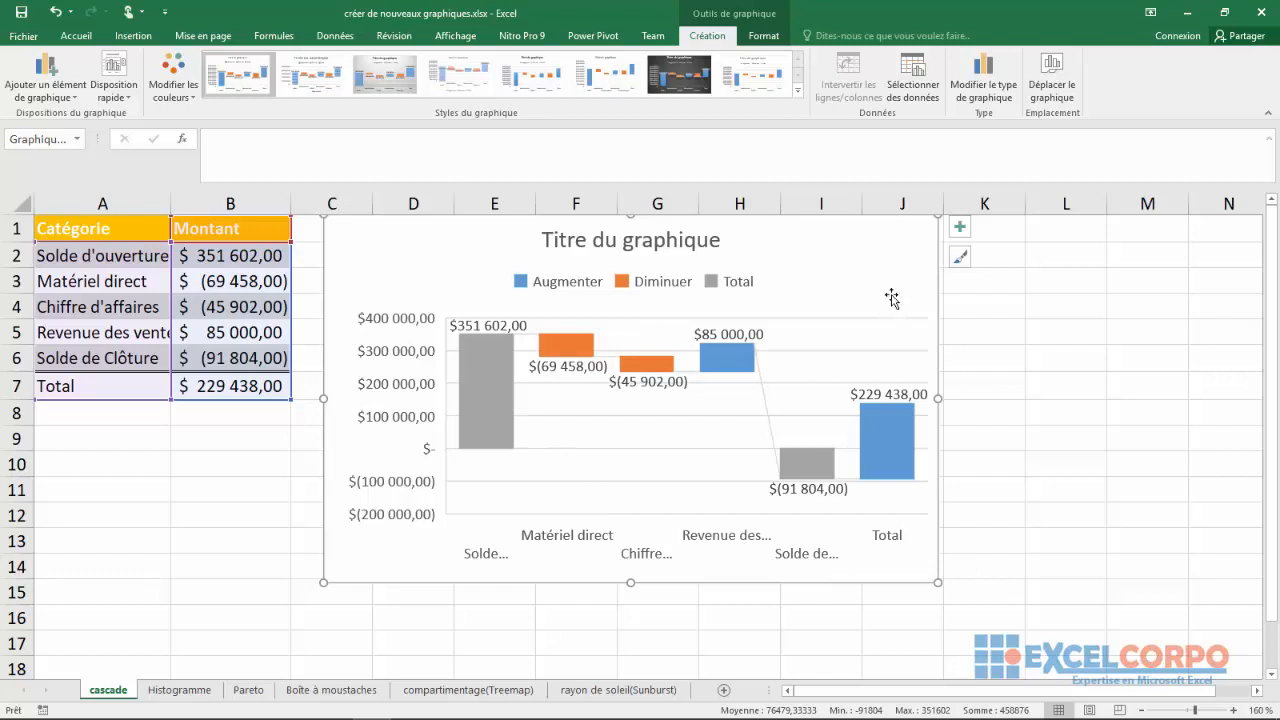
Change the chart title to "graphique en Cascade", keeping it on a single line
left_click(647, 234)
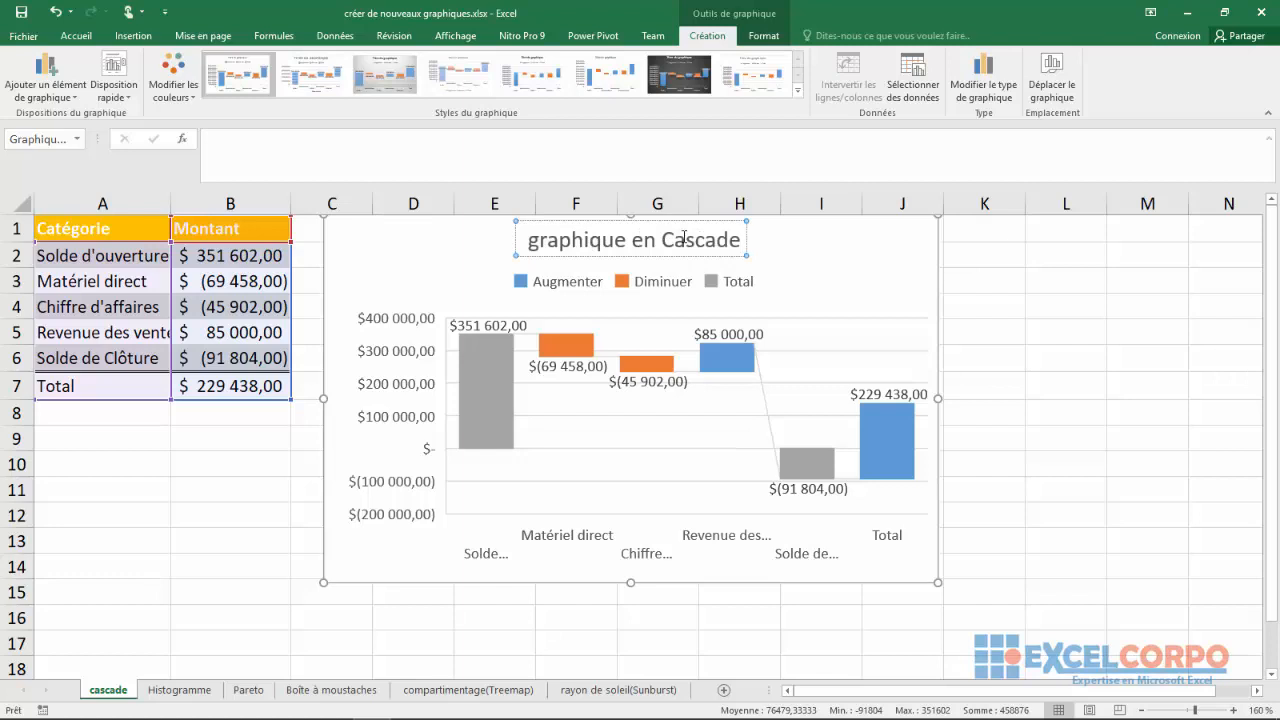
key("Return")
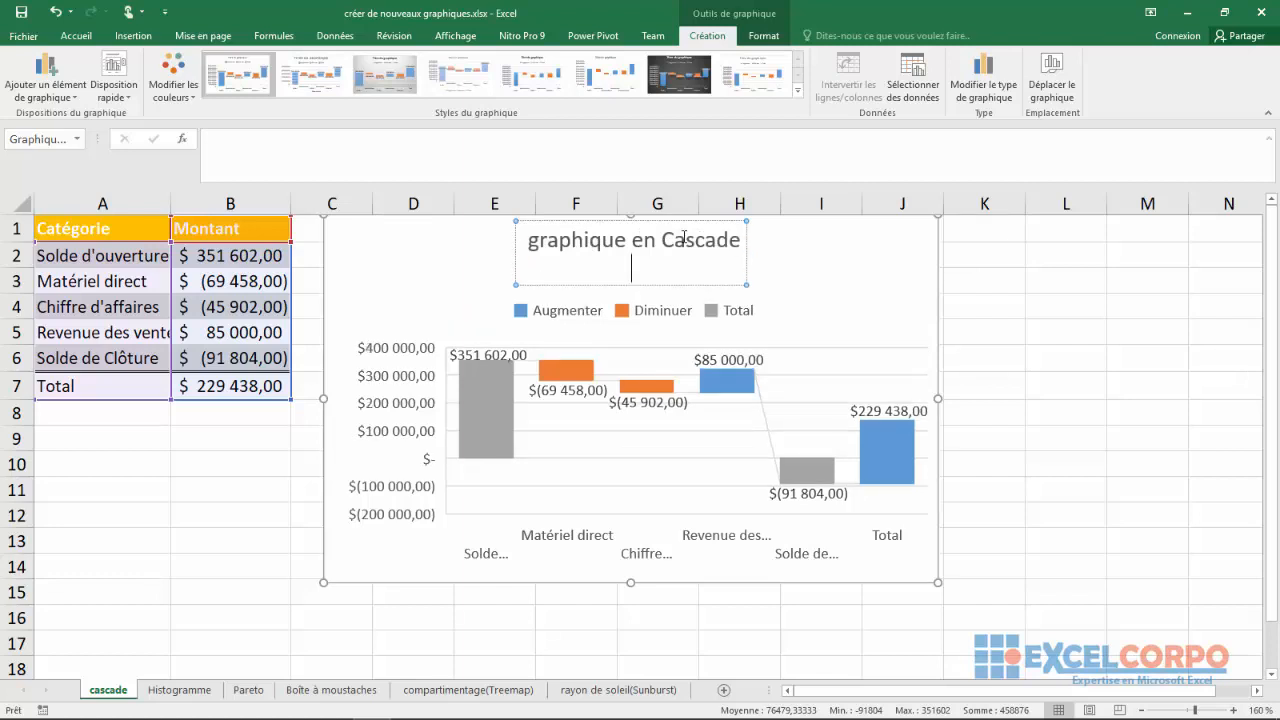
key("BackSpace")
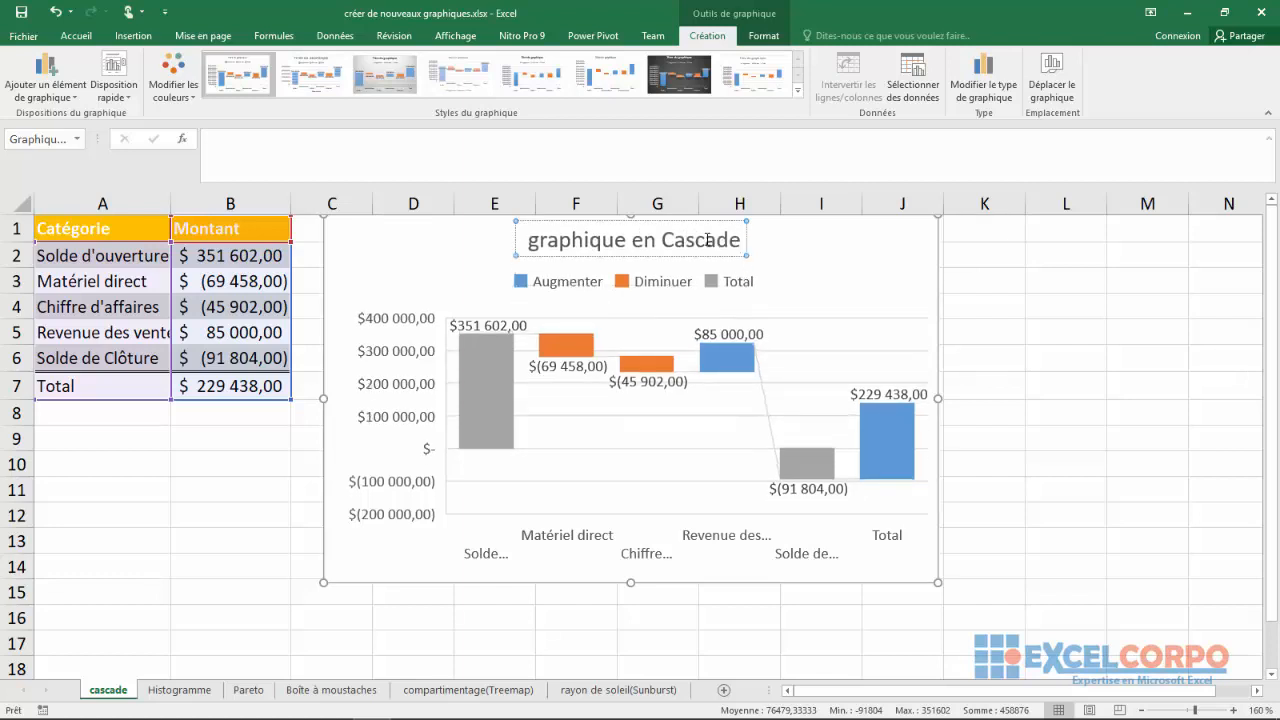
left_click(651, 250)
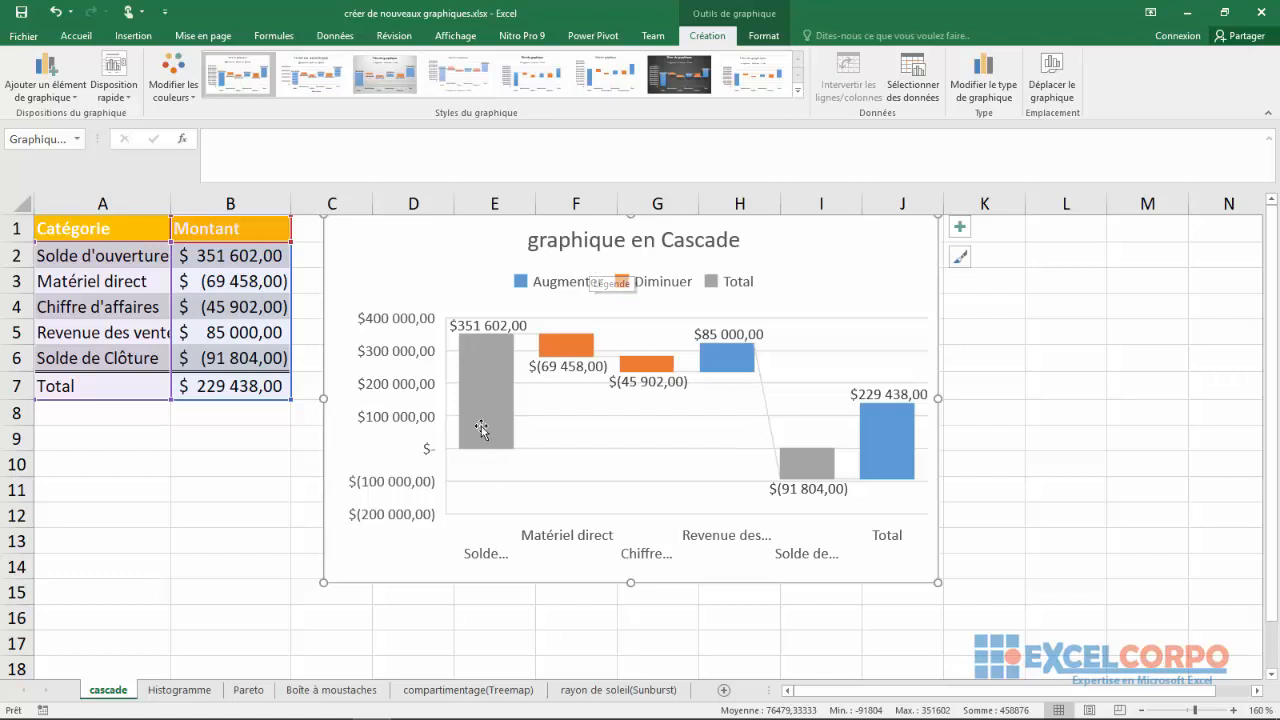
Examine the waterfall chart's bars, especially Revenue des ventes, and the connector line running to the closing balance
mouse_move(479, 426)
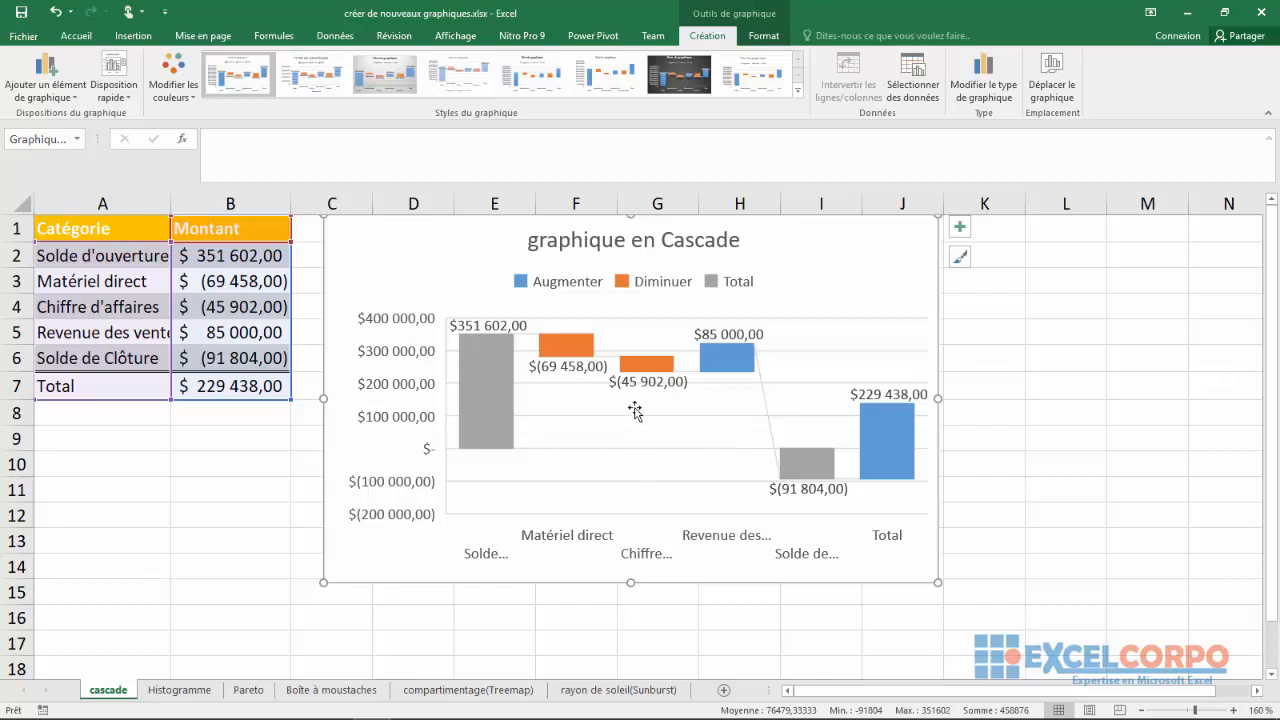
left_click(742, 371)
left_click(742, 371)
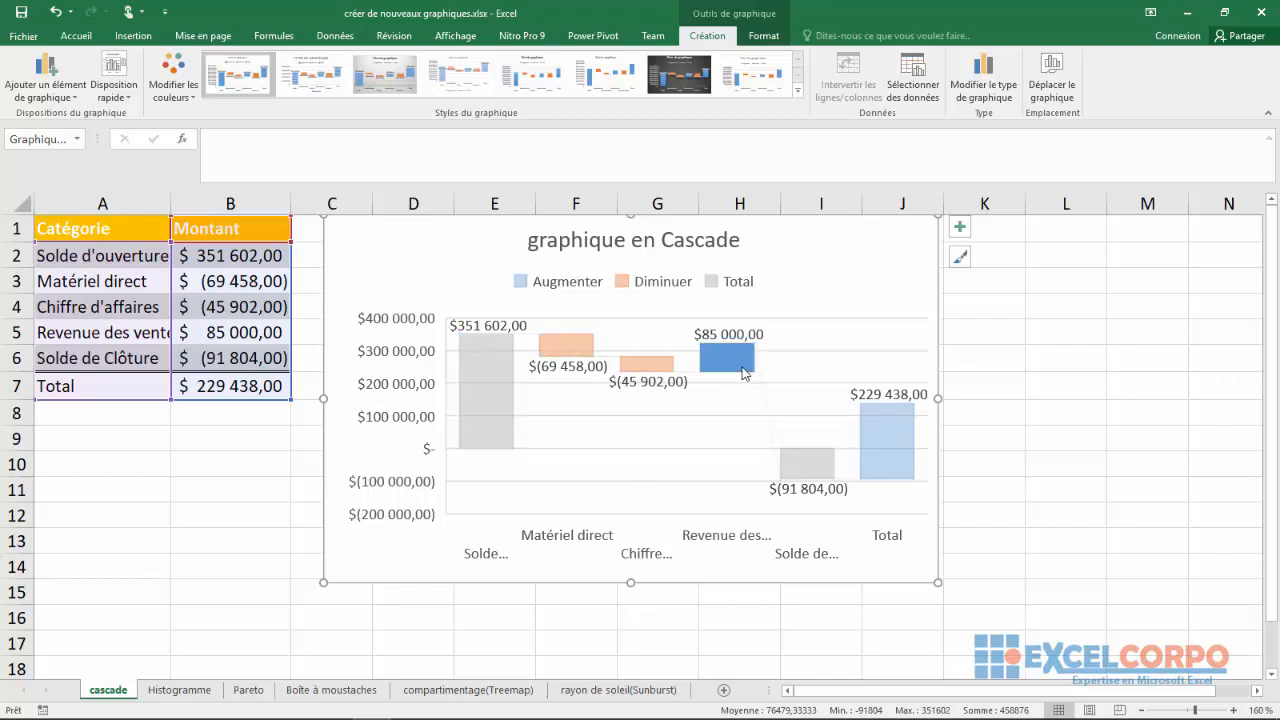
left_click(820, 325)
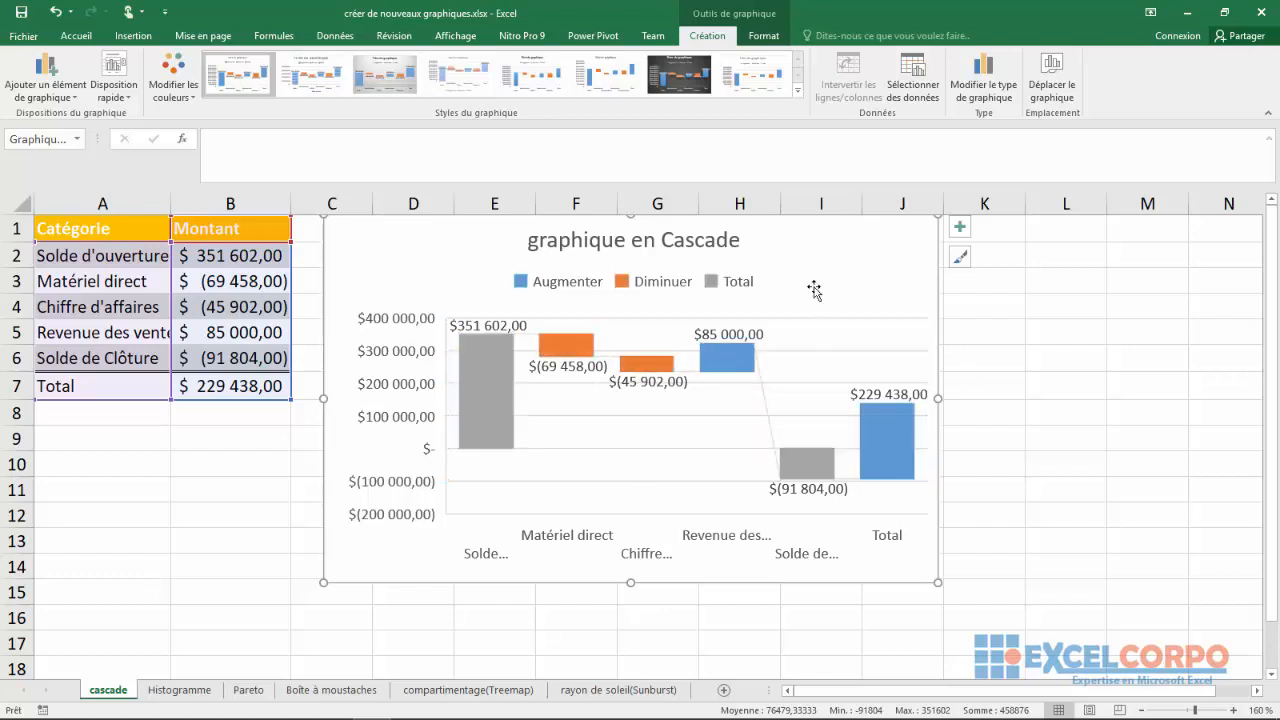
left_click(795, 325)
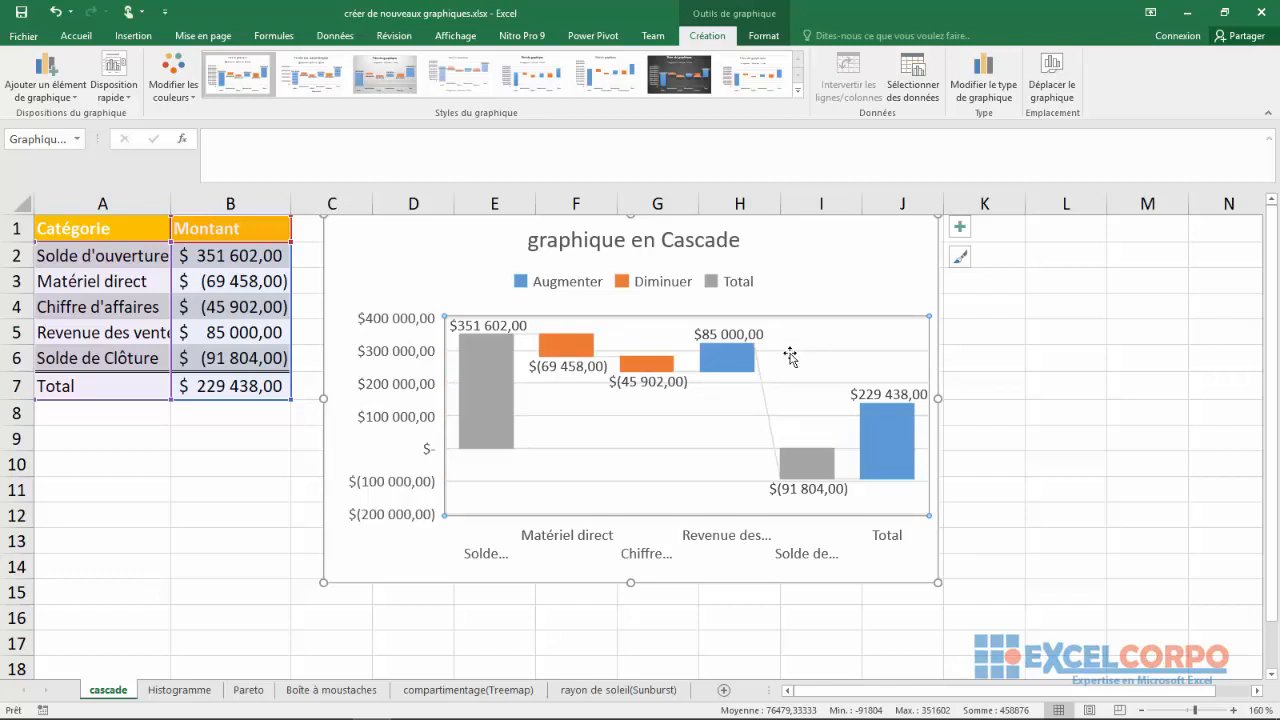
left_click(762, 388)
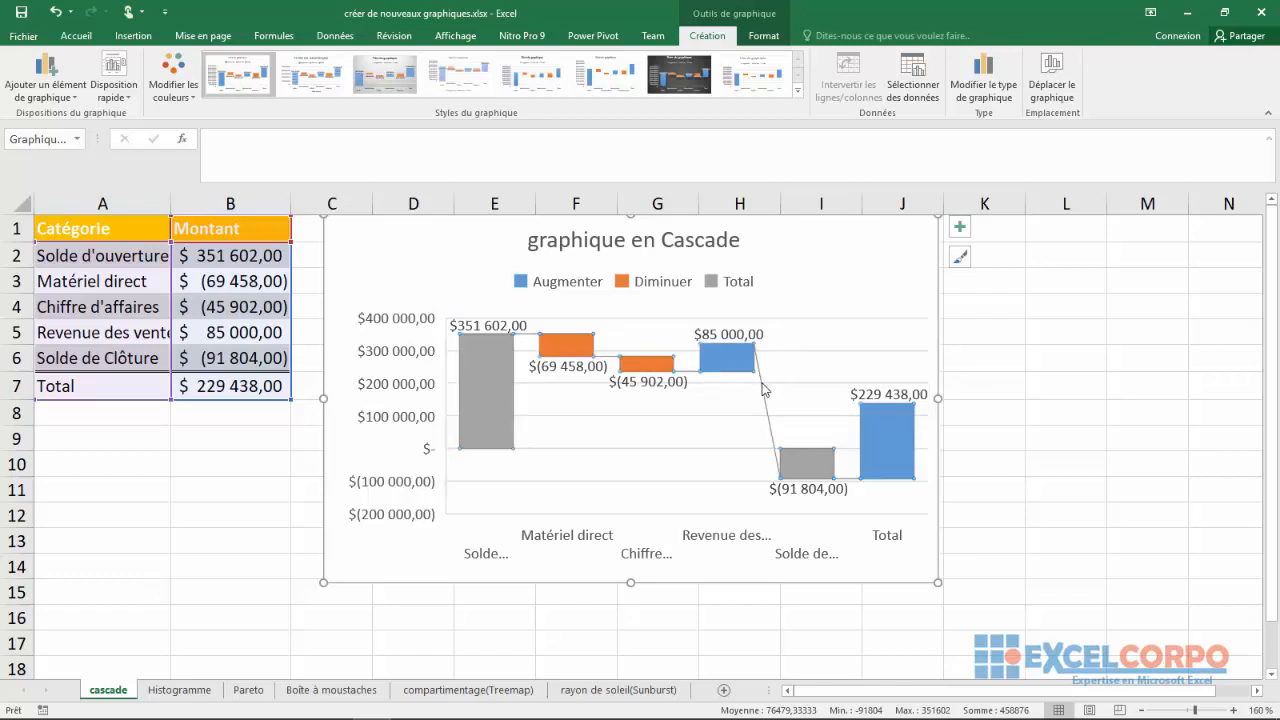
left_click(829, 351)
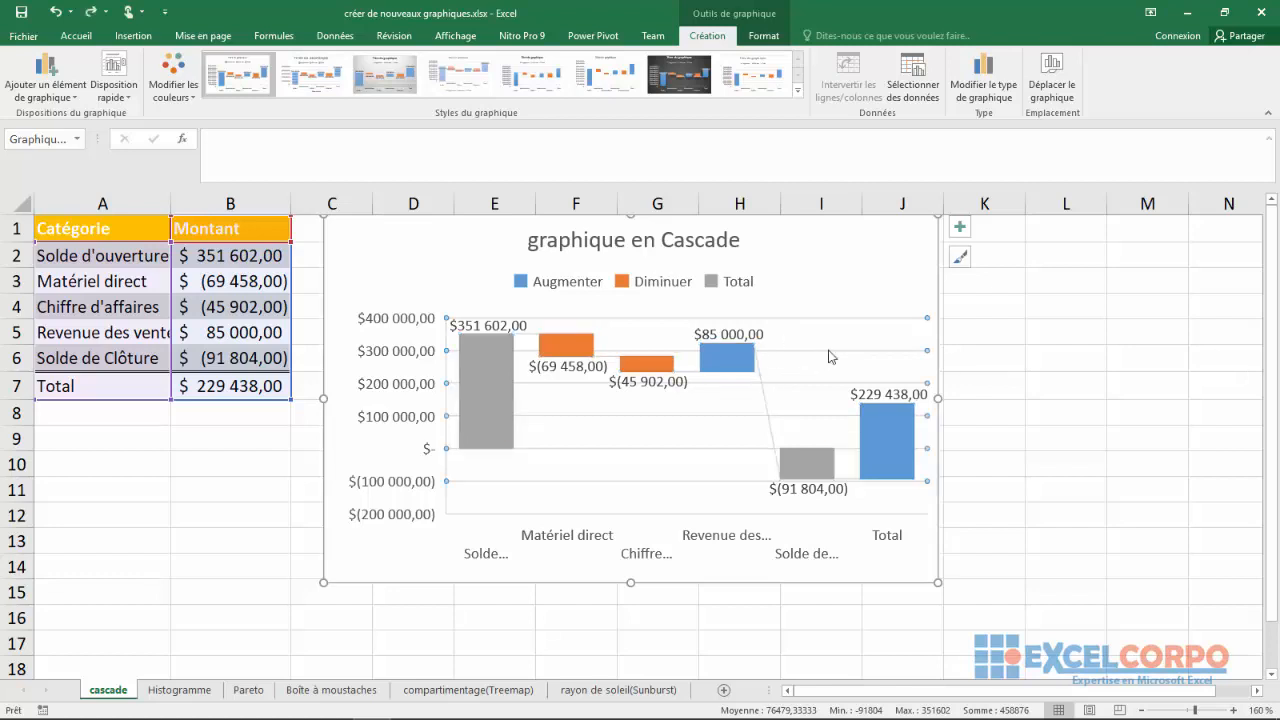
Delete the horizontal gridlines from the waterfall chart
key("Delete")
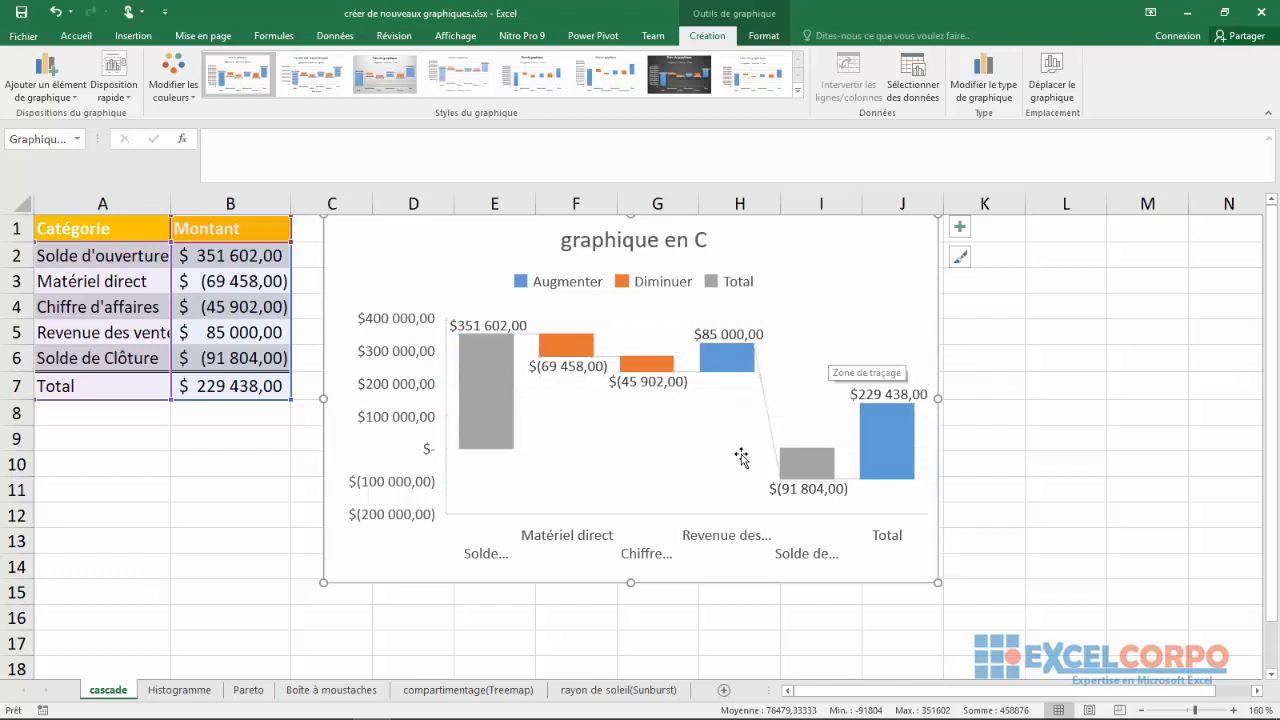
left_click(741, 457)
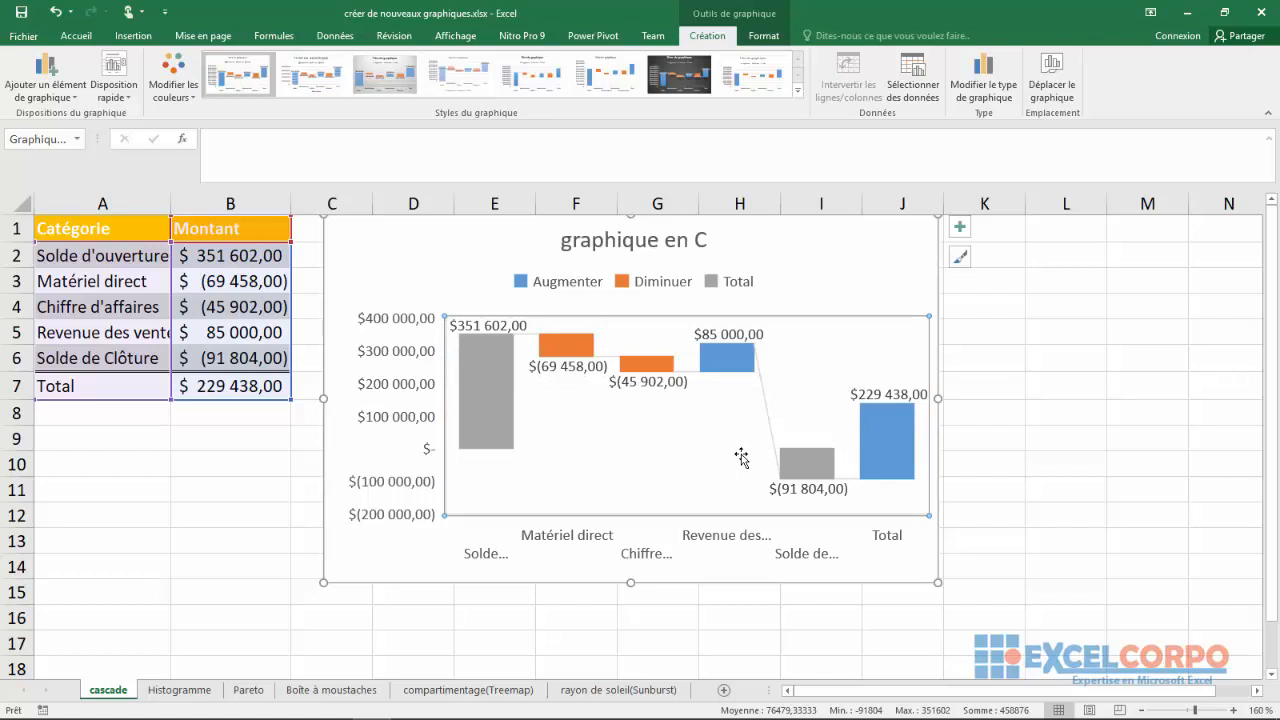
On the Histogramme sheet, insert a histogram of the Volume du paquet data in A1:A63 and move it closer to the data
left_click(199, 691)
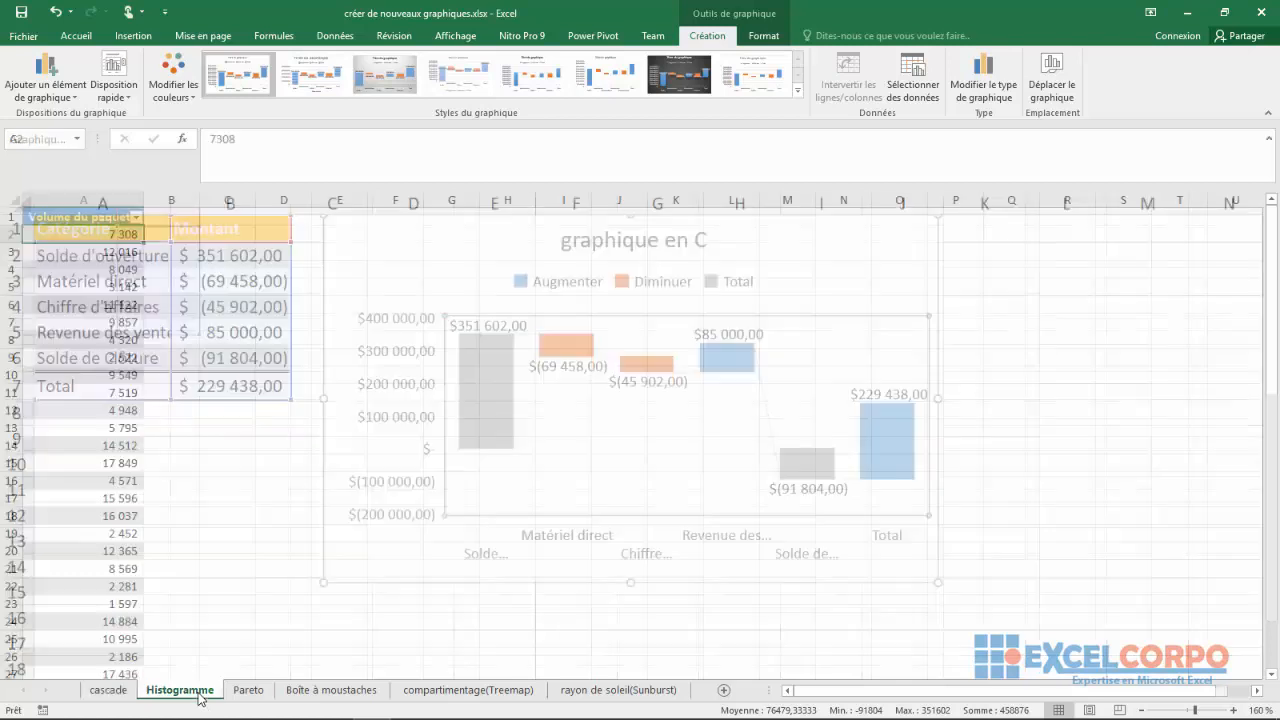
left_click(219, 477)
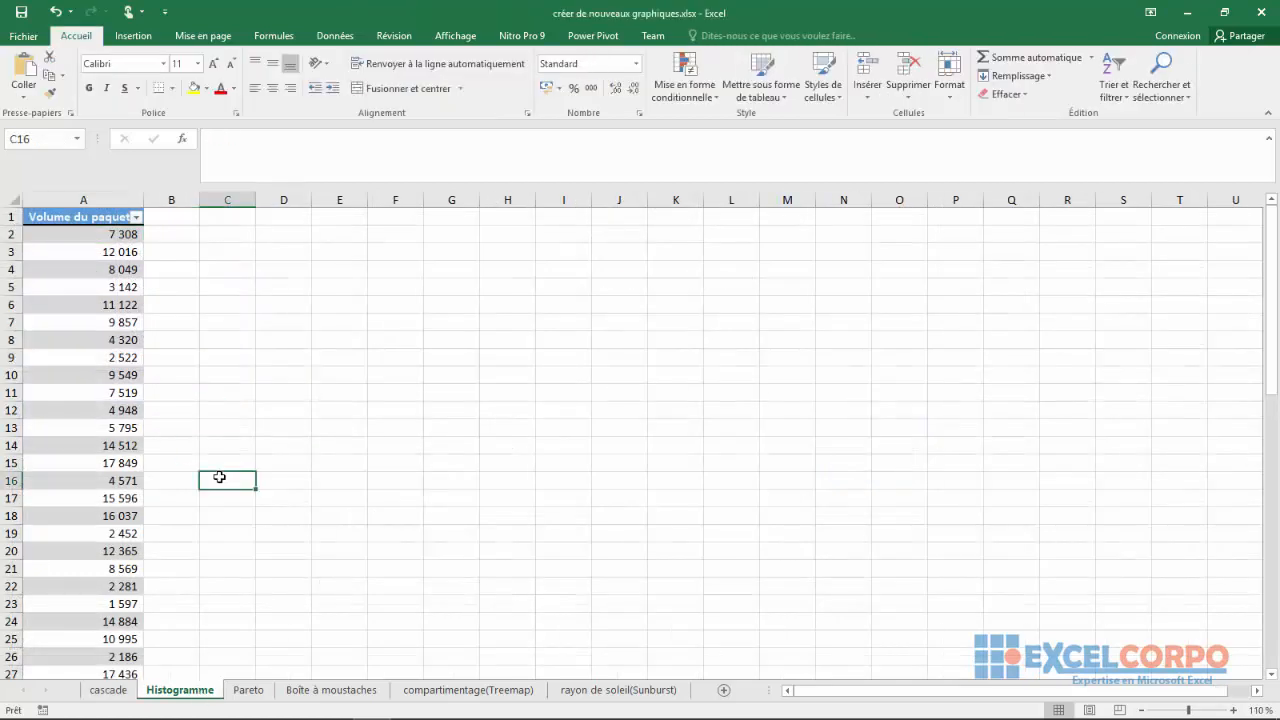
left_click_drag(70, 218, 80, 569)
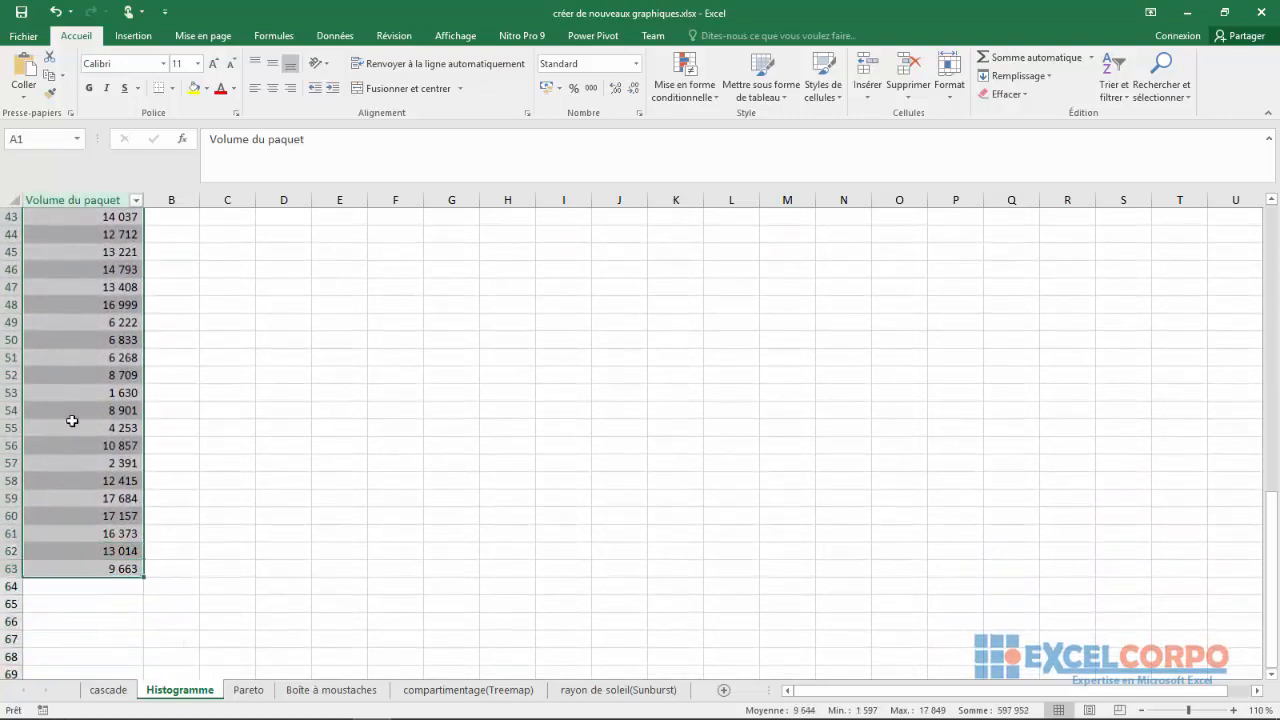
left_click(138, 40)
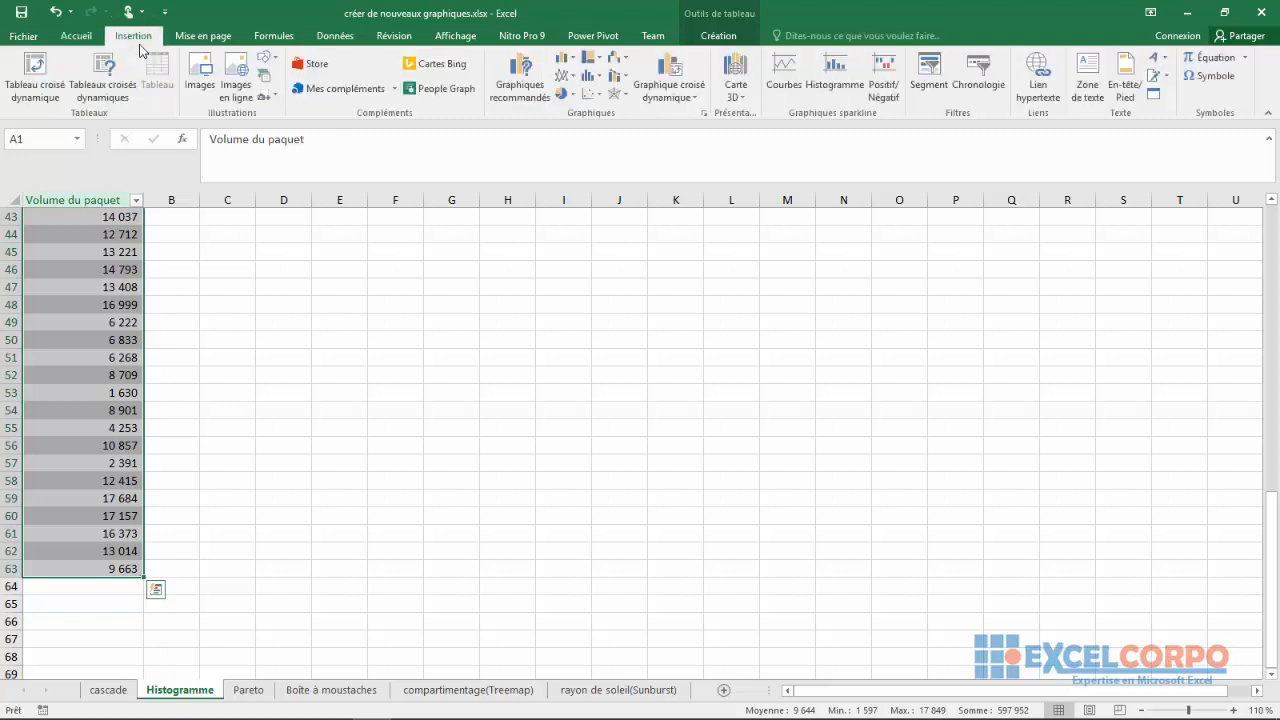
left_click(596, 84)
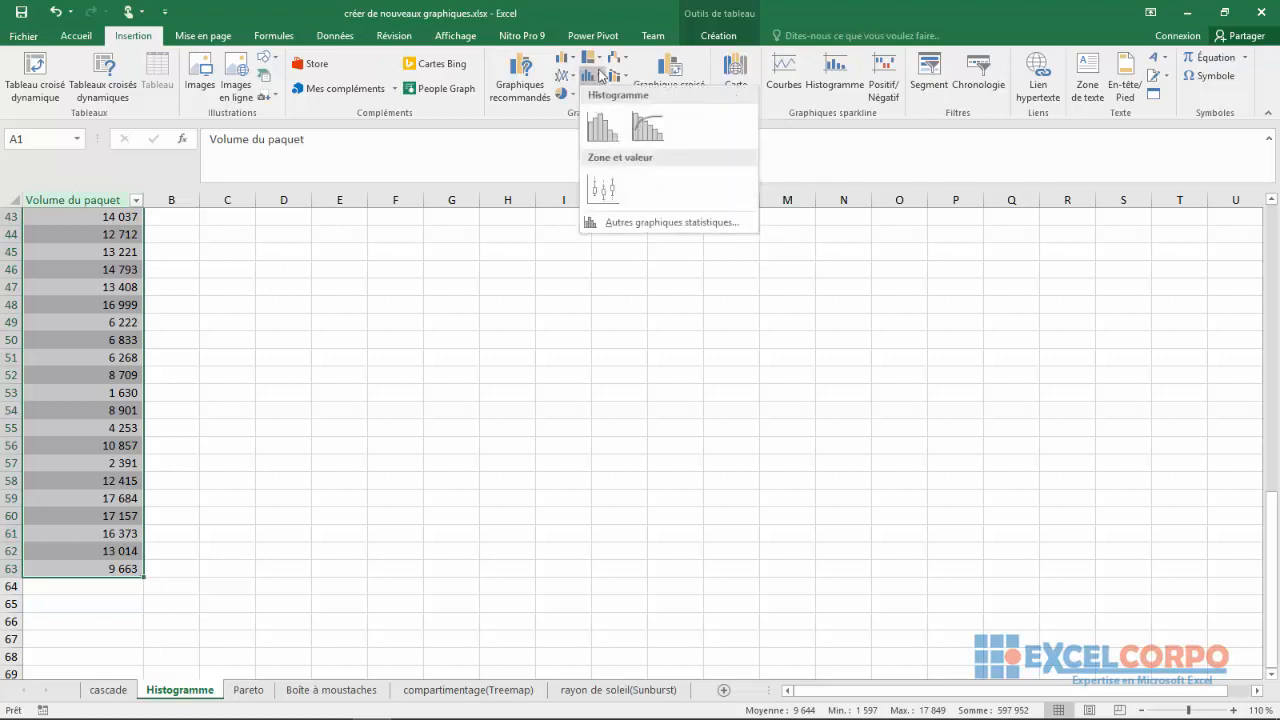
left_click(596, 127)
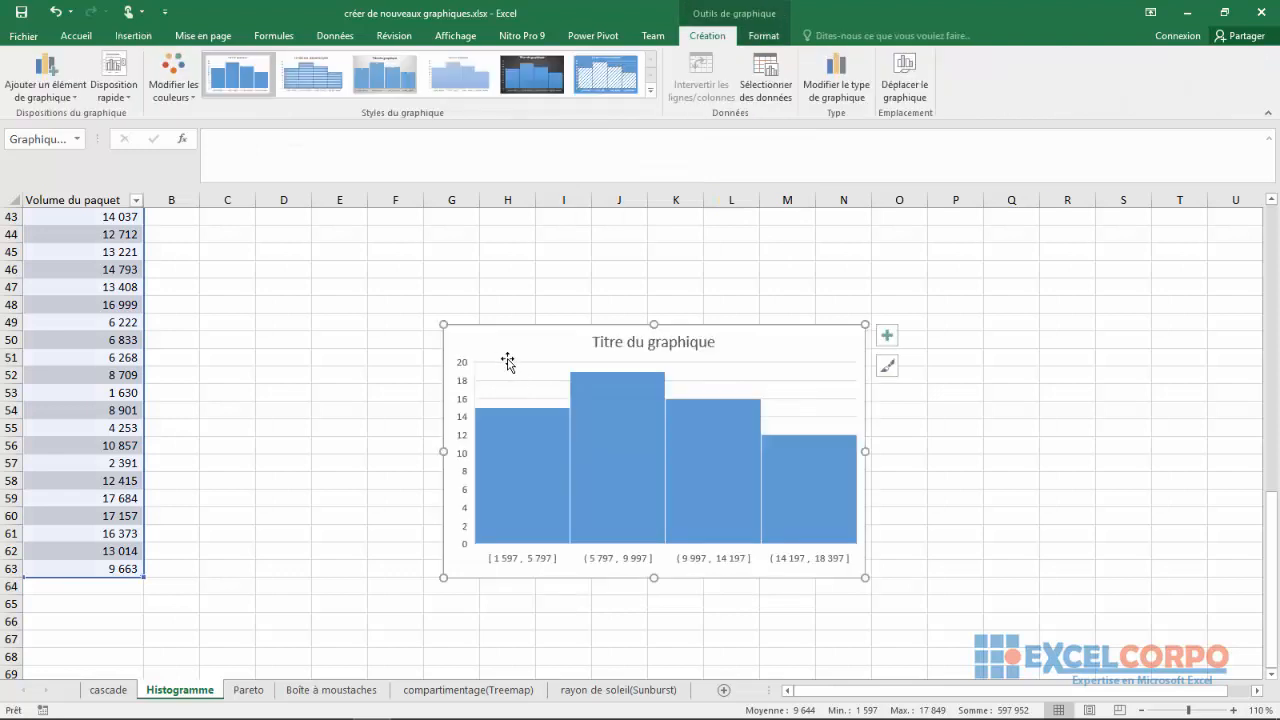
left_click_drag(500, 349, 409, 275)
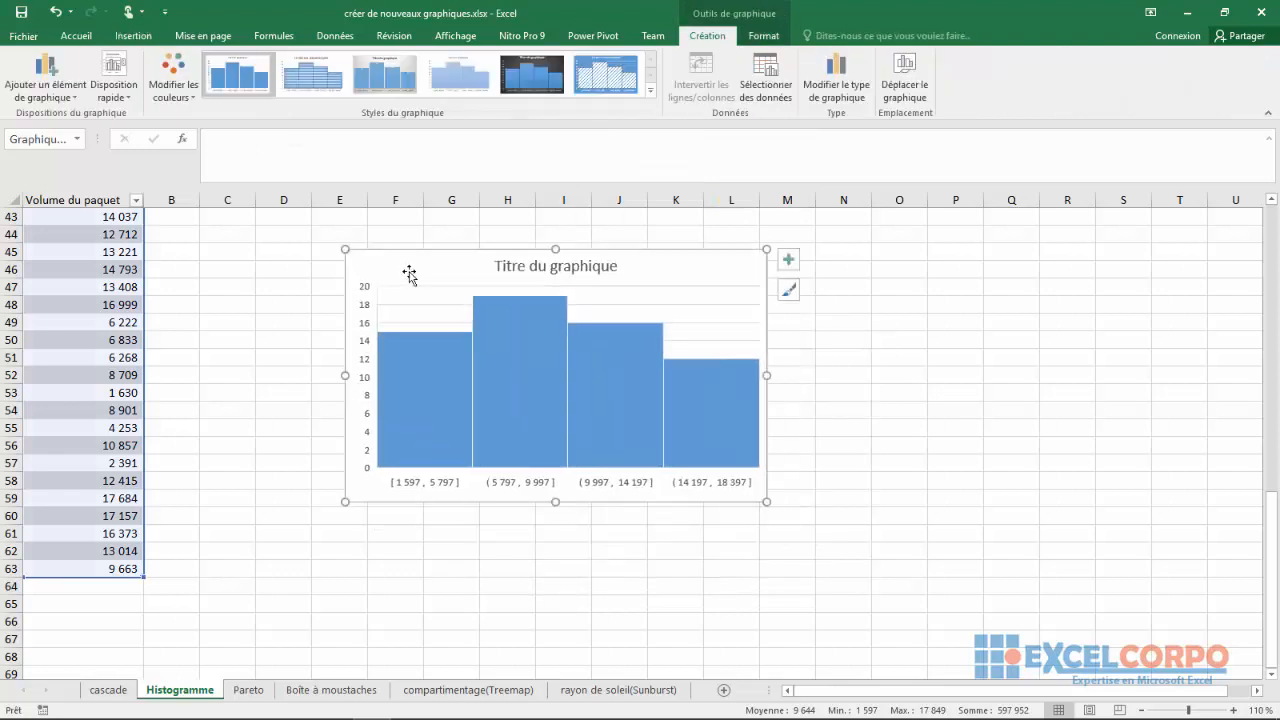
Change the histogram's title to "Histogramme", keeping it on a single line, and deselect the chart
left_click(597, 267)
double_click(616, 266)
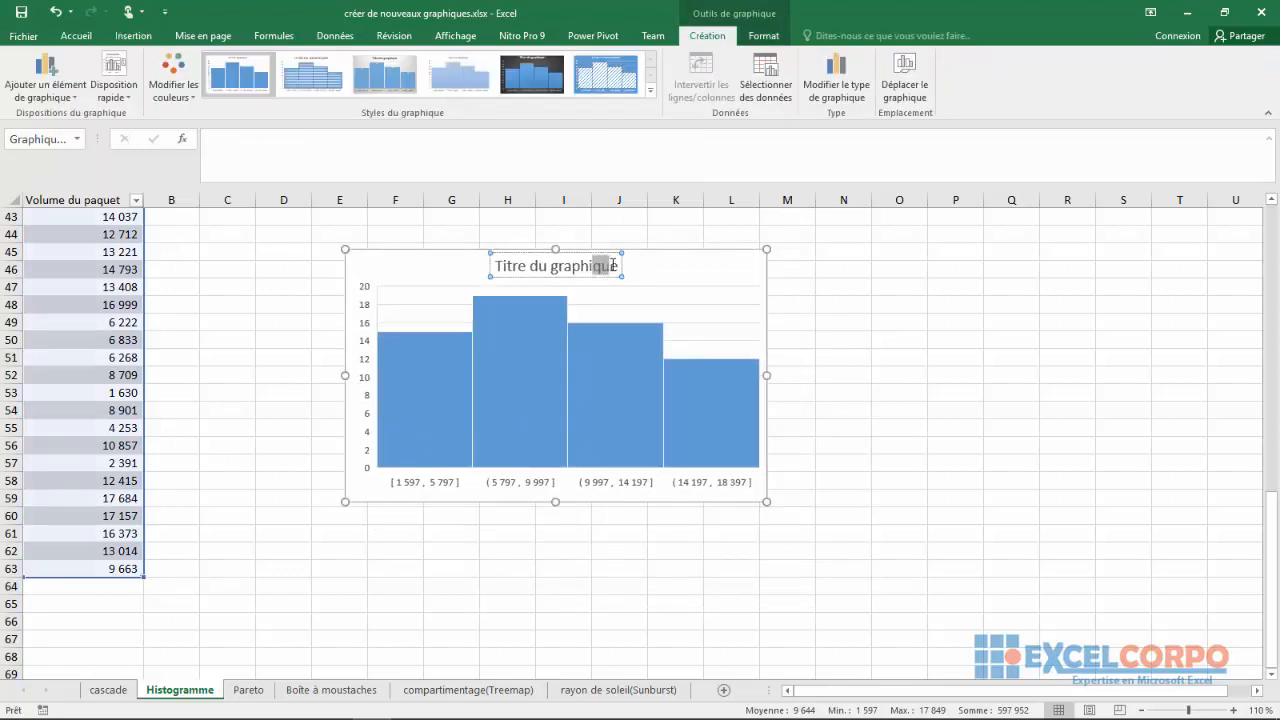
left_click(617, 266)
key("BackSpace")
key("BackSpace")
key("BackSpace")
key("BackSpace")
key("BackSpace")
key("BackSpace")
key("BackSpace")
key("BackSpace")
key("BackSpace")
key("BackSpace")
key("BackSpace")
key("BackSpace")
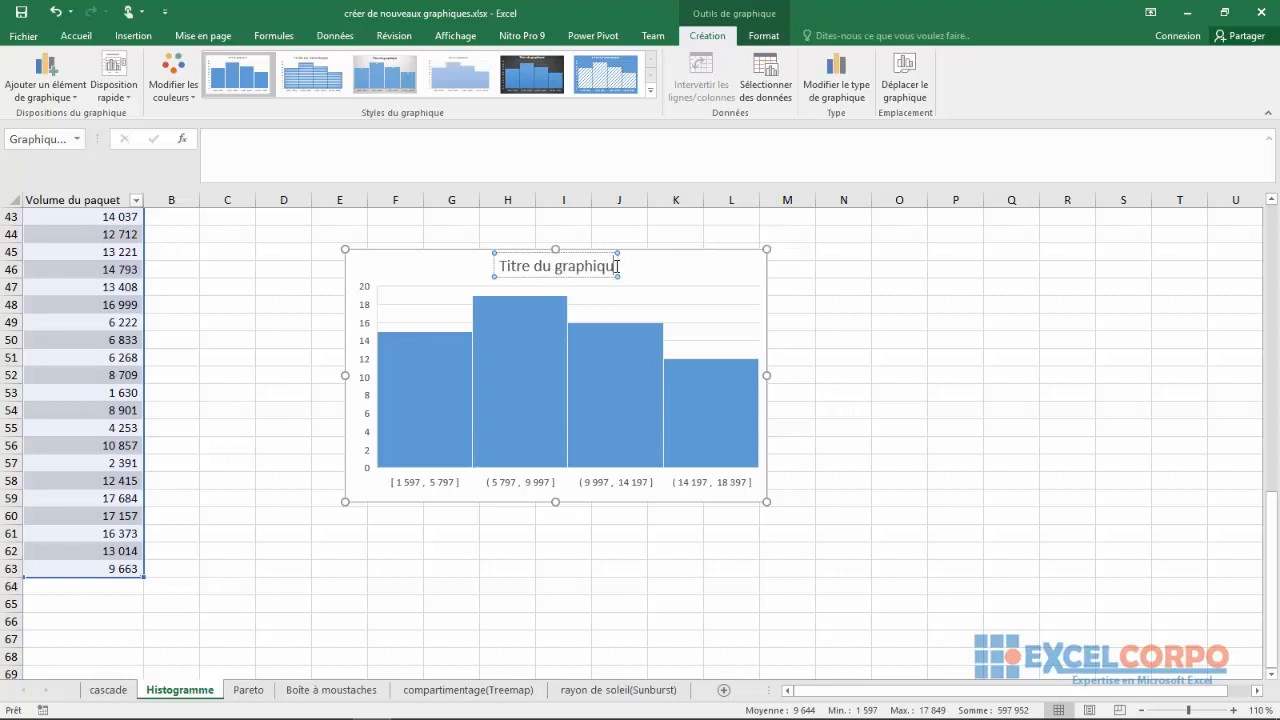
key("BackSpace")
key("BackSpace")
key("BackSpace")
key("BackSpace")
key("BackSpace")
key("BackSpace")
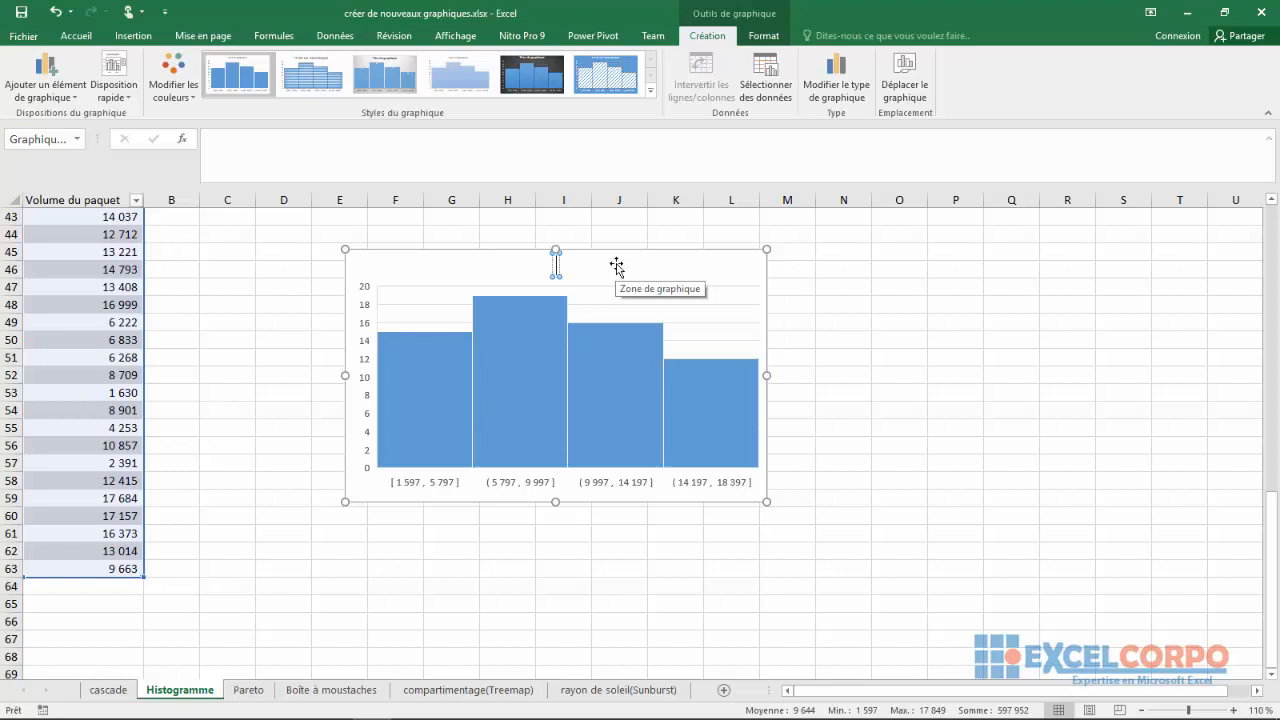
type("Histogramme")
key("Return")
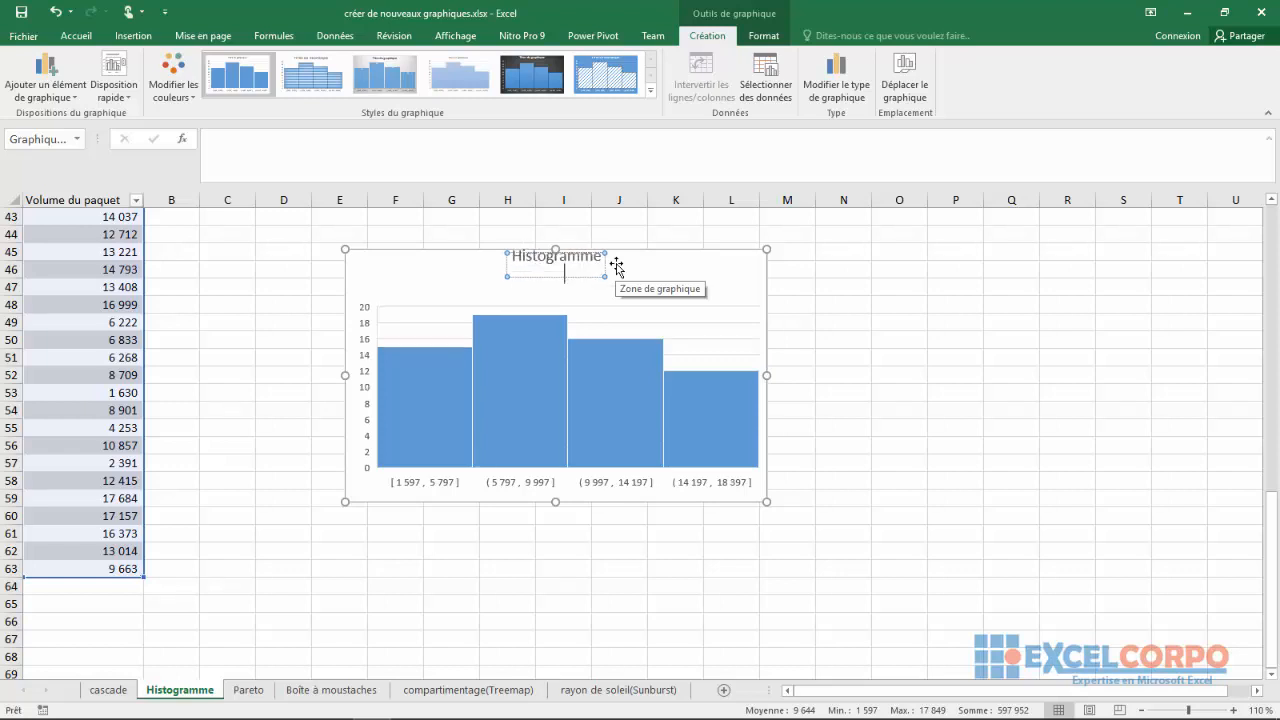
key("BackSpace")
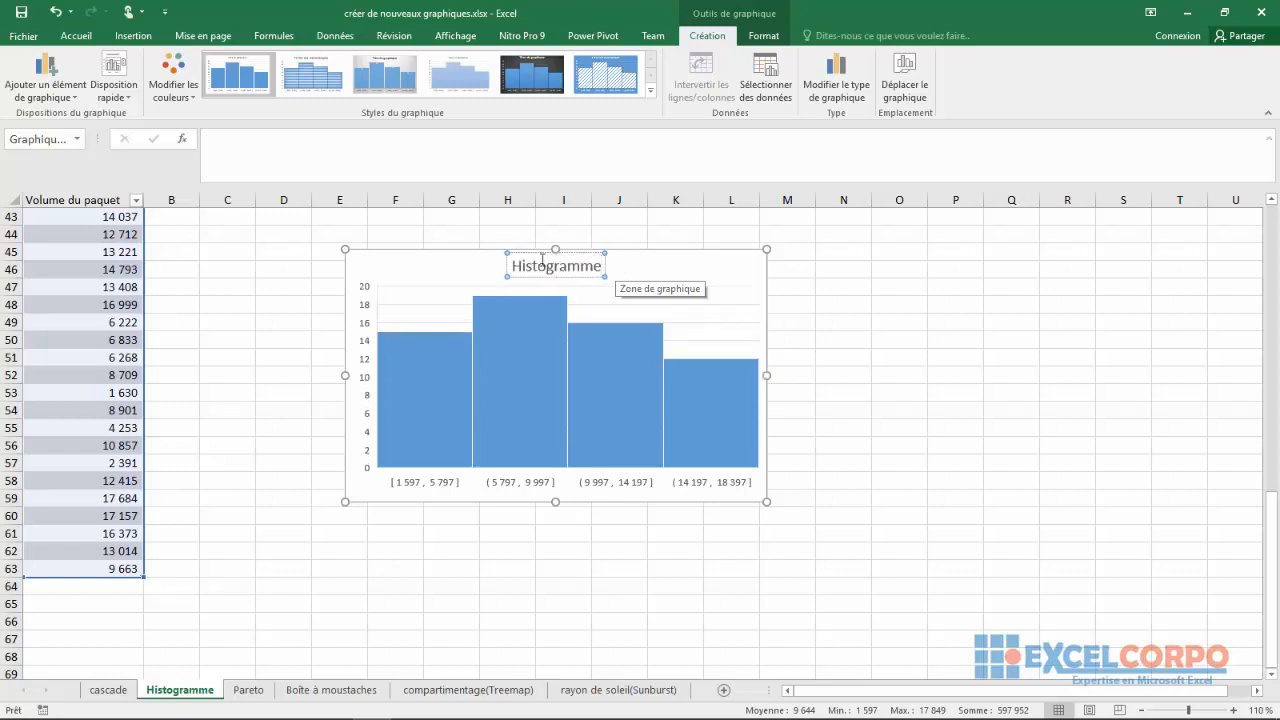
left_click(498, 267)
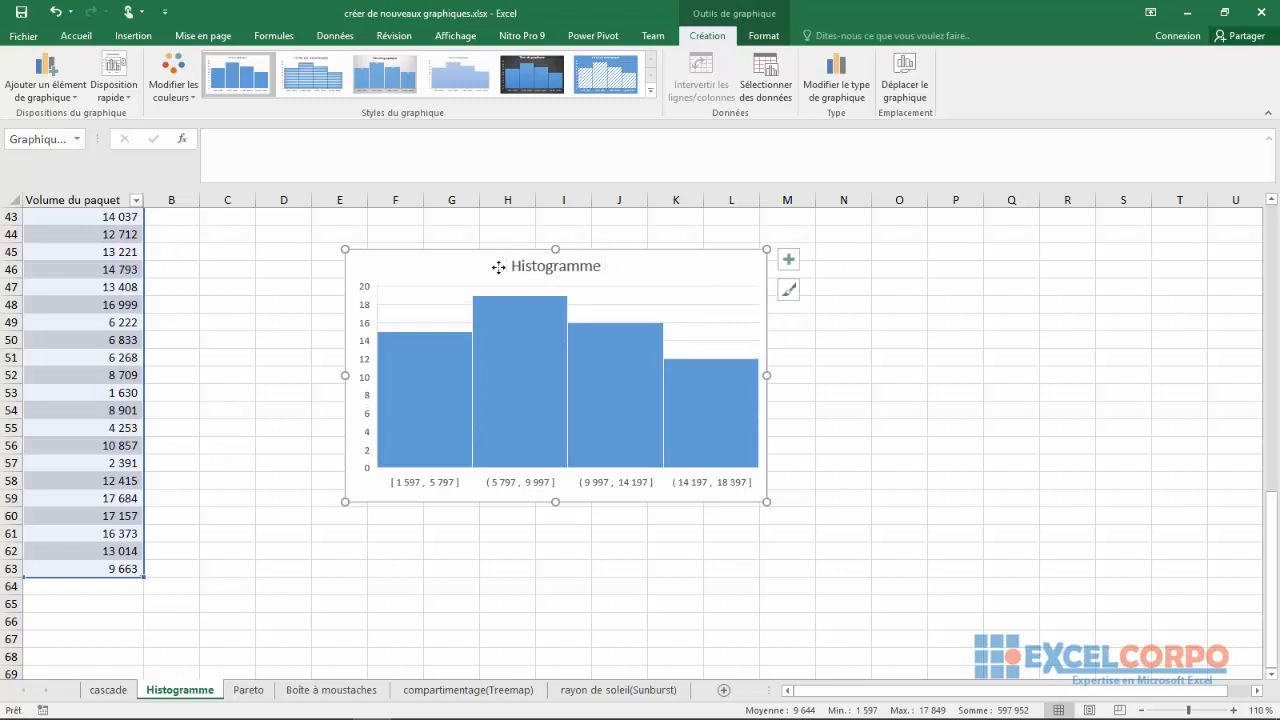
left_click(392, 311)
left_click(890, 409)
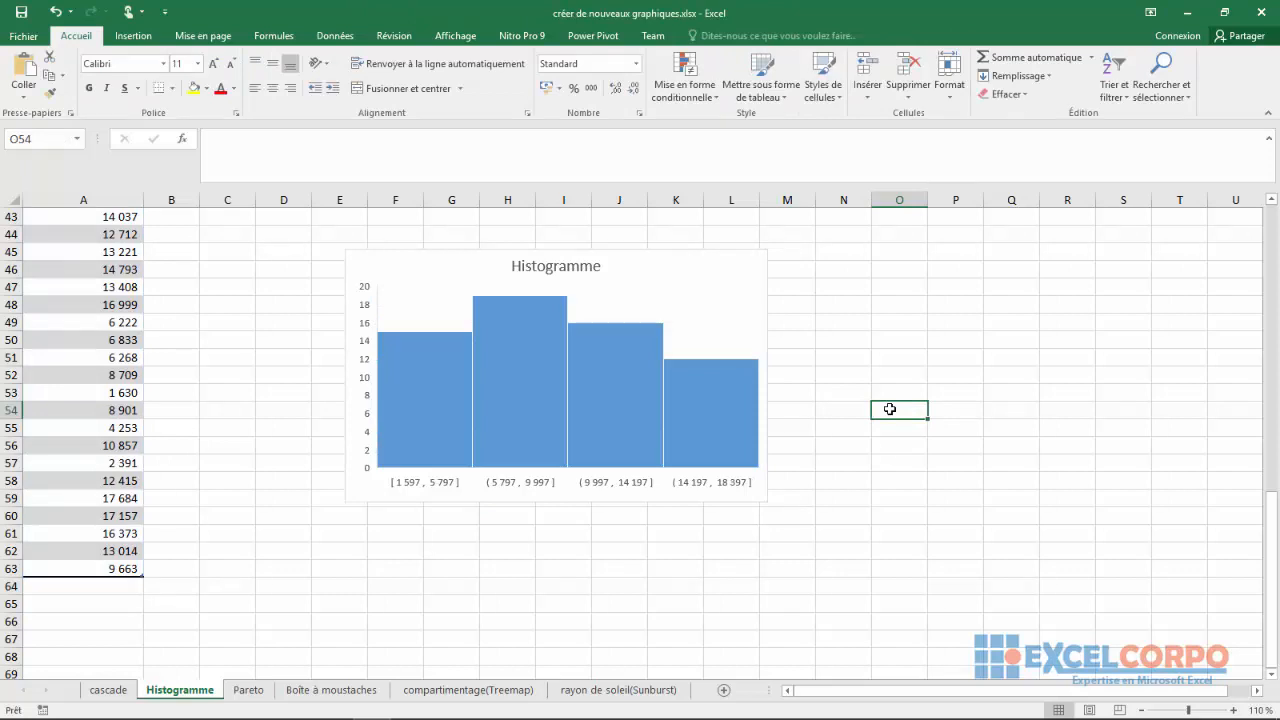
On the Pareto sheet, insert a Pareto chart from the Catégorie and Revenue table in A1:B6 and shift it slightly upward
left_click(247, 690)
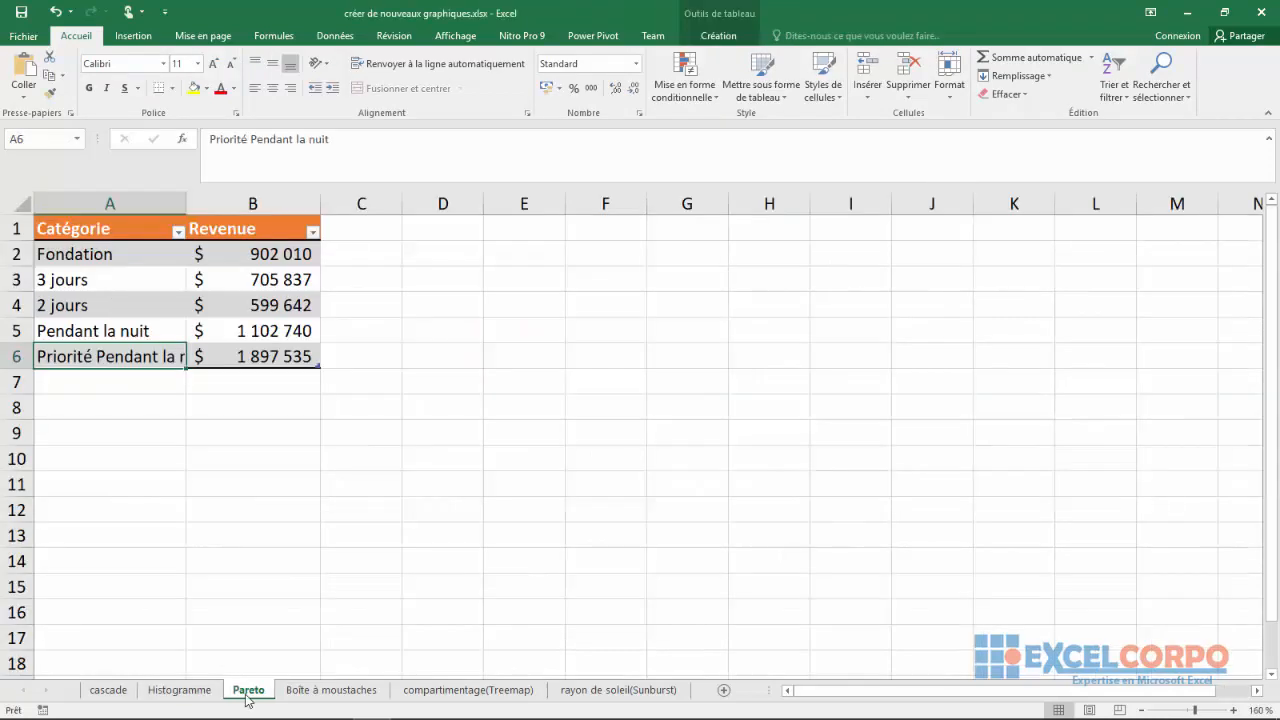
left_click(253, 460)
left_click(258, 540)
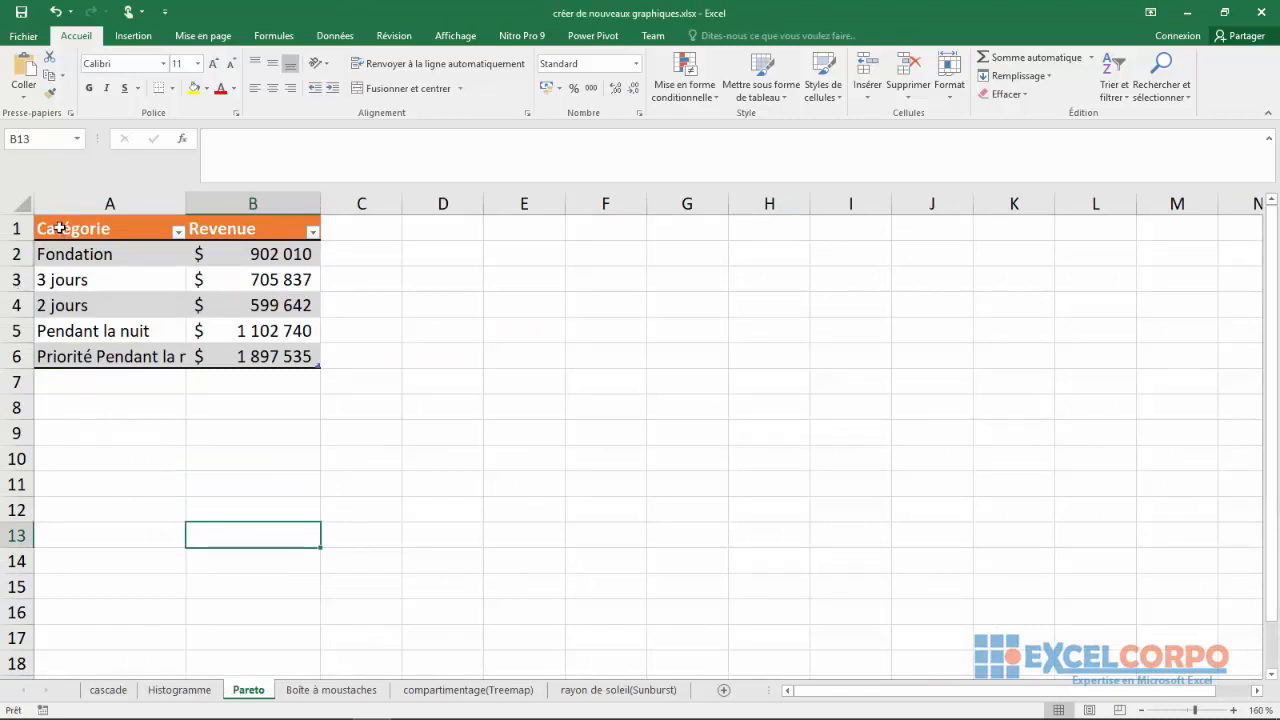
left_click_drag(50, 227, 257, 352)
left_click(146, 45)
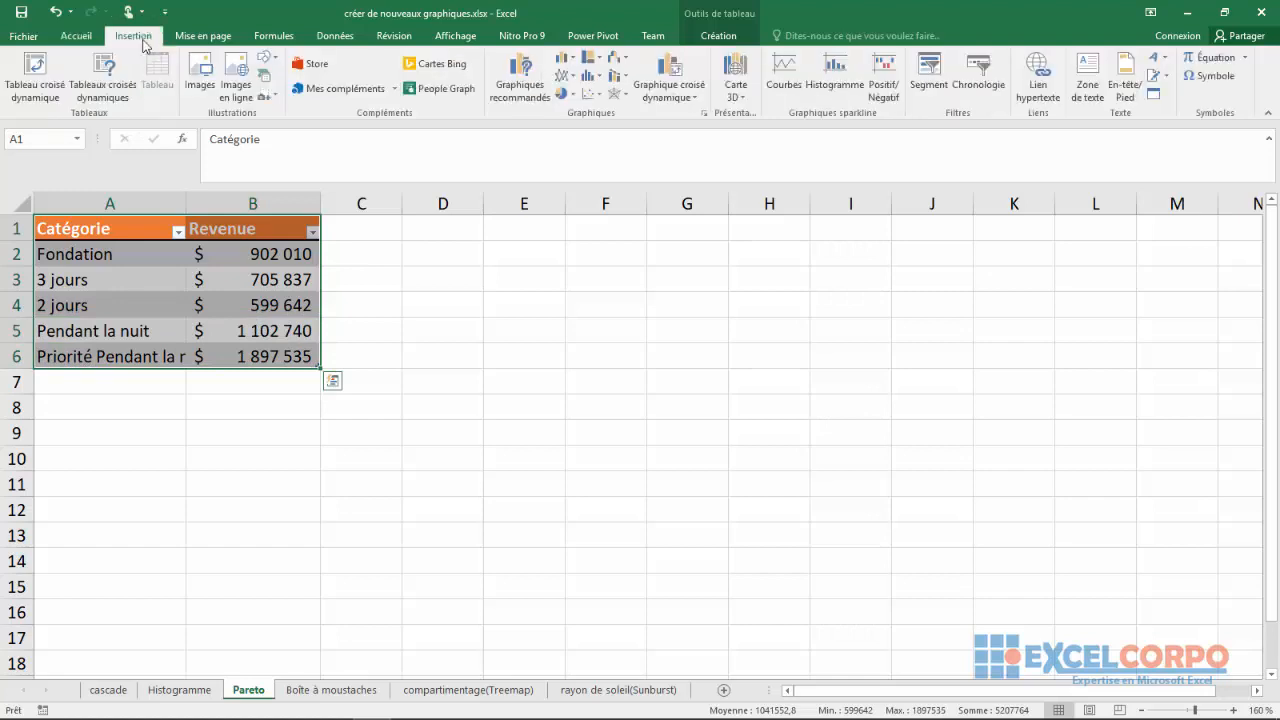
left_click(596, 78)
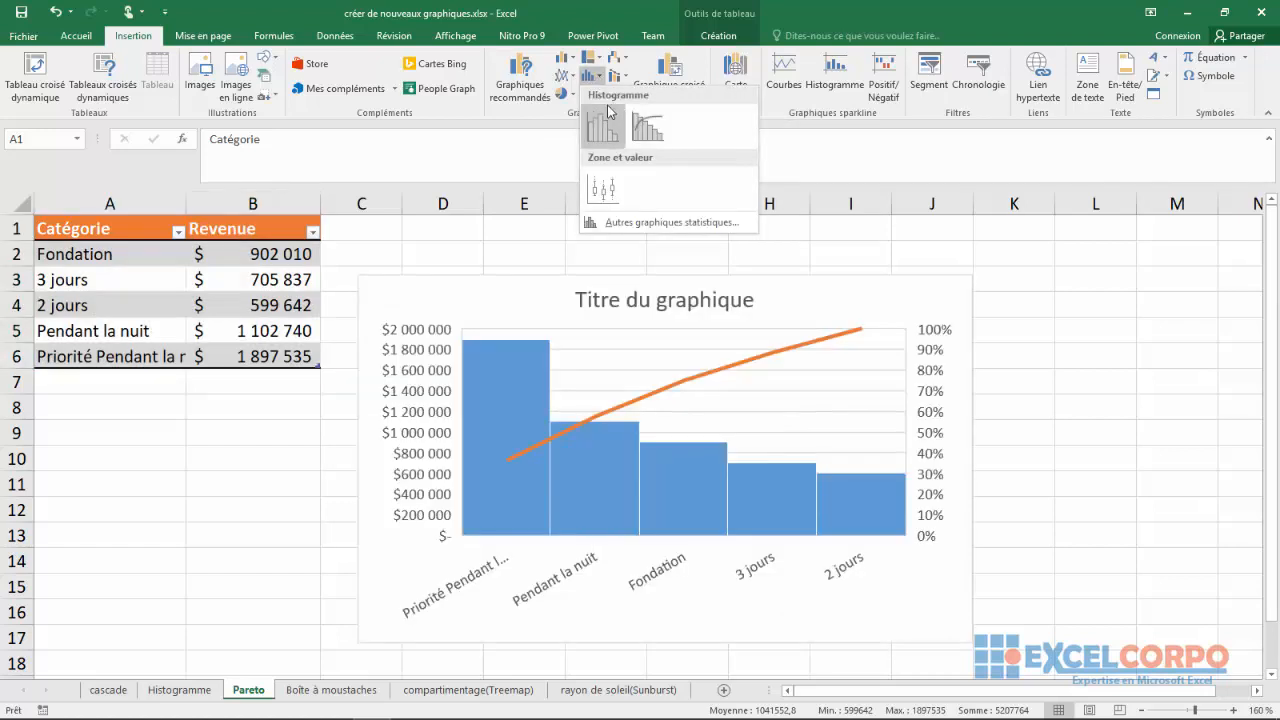
left_click(651, 135)
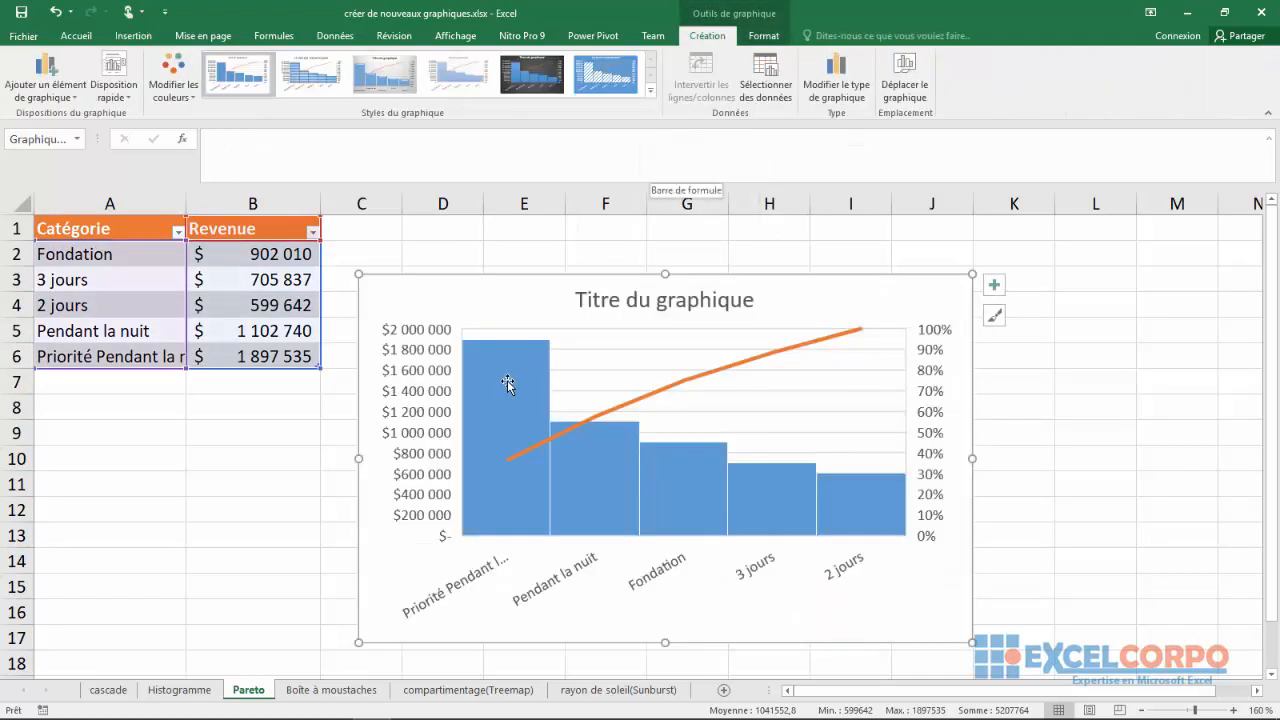
left_click_drag(613, 318, 614, 295)
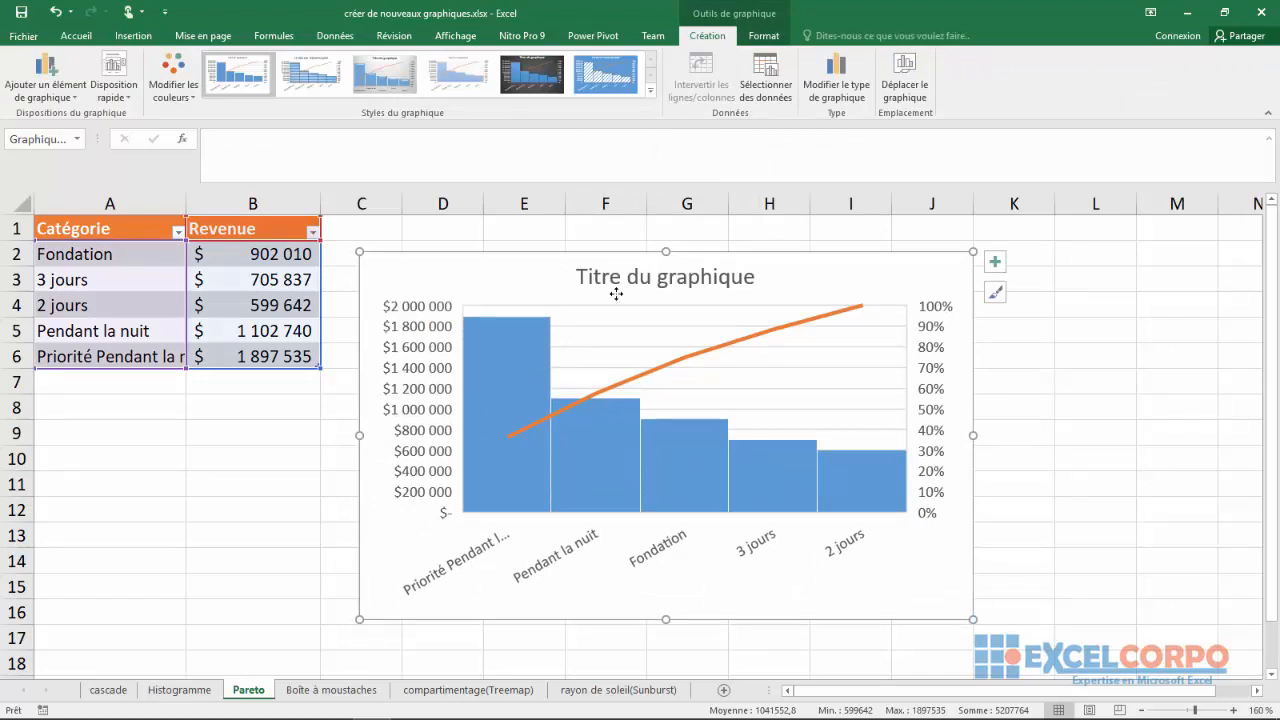
Change the Pareto chart's title to "Pareto"
left_click(661, 289)
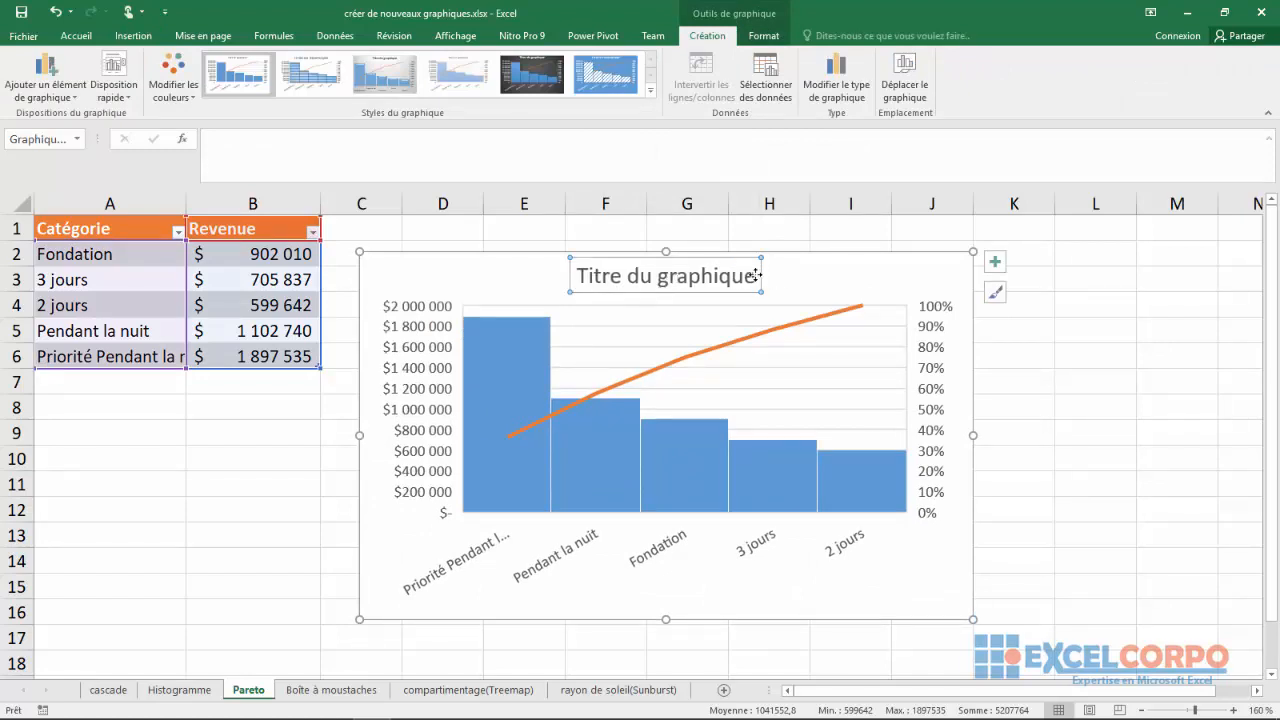
left_click_drag(757, 276, 578, 277)
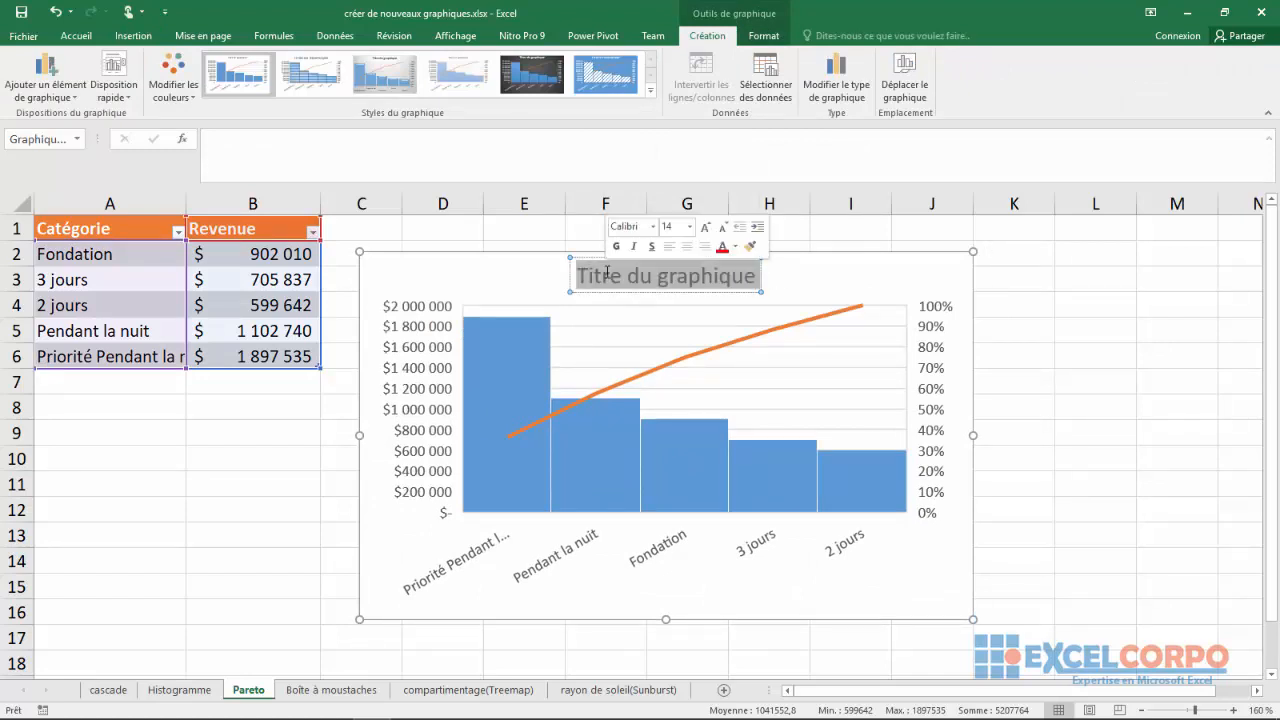
type("Pa")
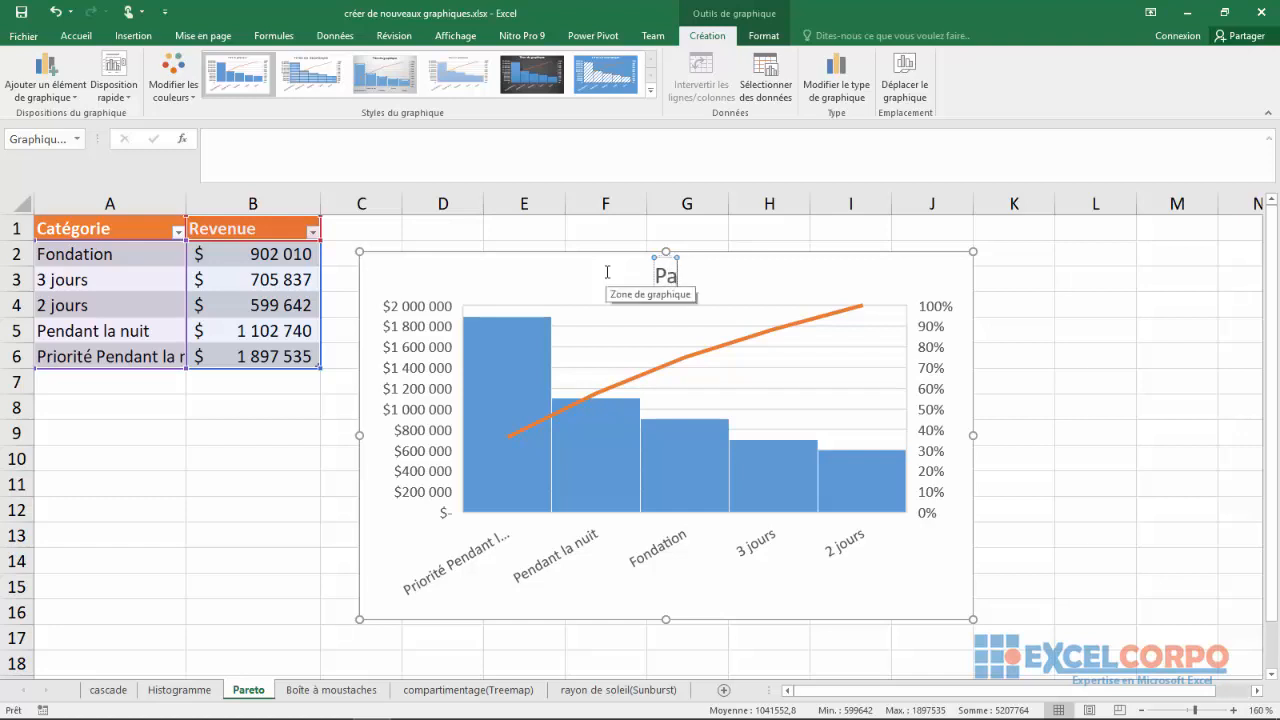
type("reto")
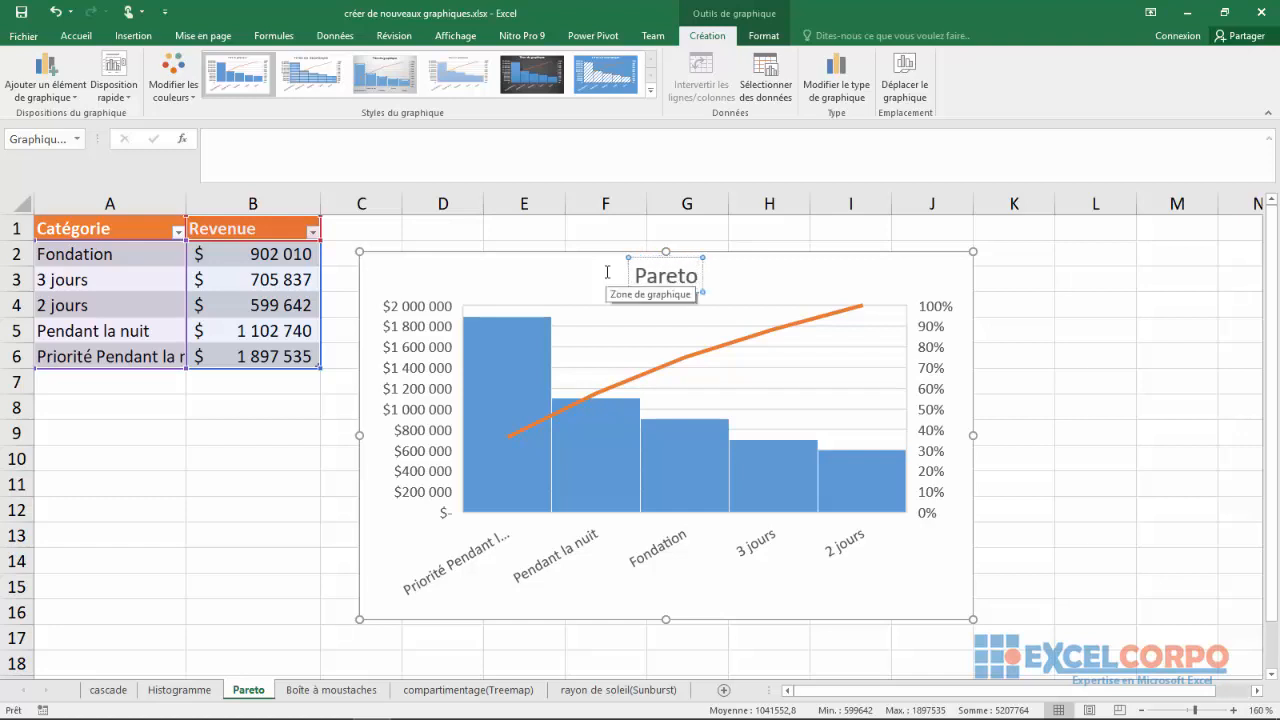
left_click(750, 267)
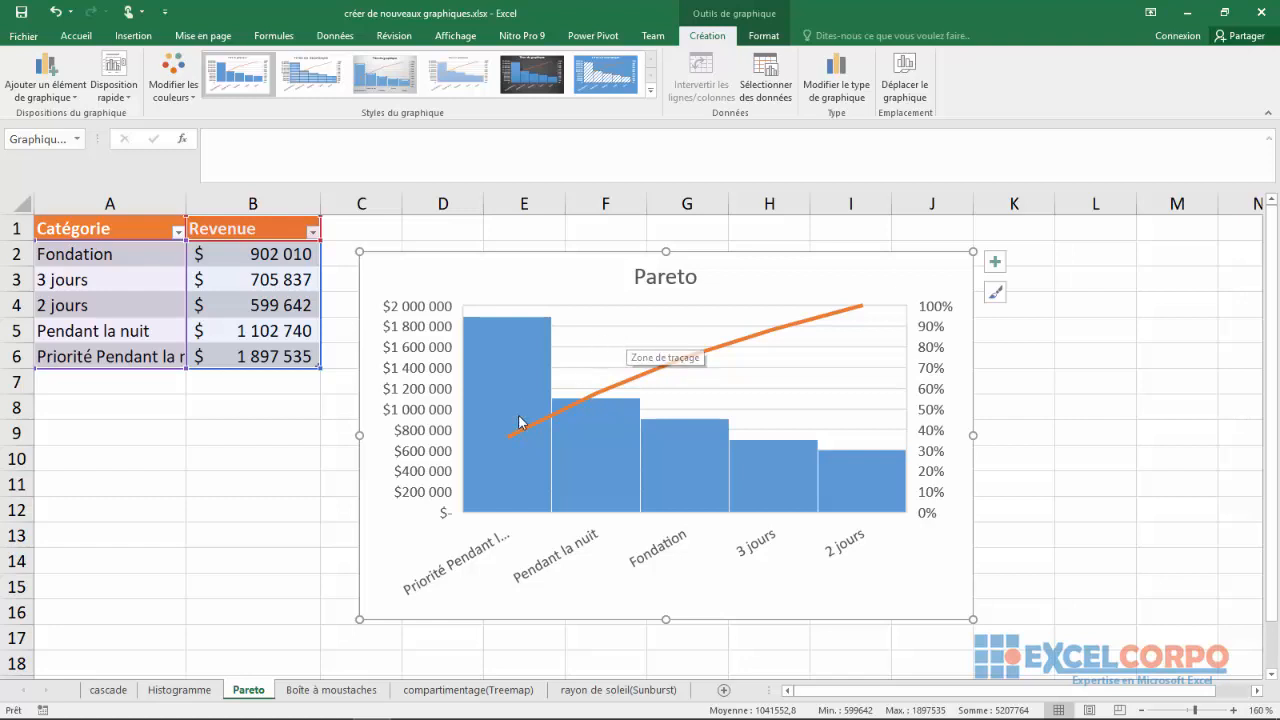
Examine the Pareto chart's bars, from Priorité Pendant la nuit to 2 jours
mouse_move(499, 453)
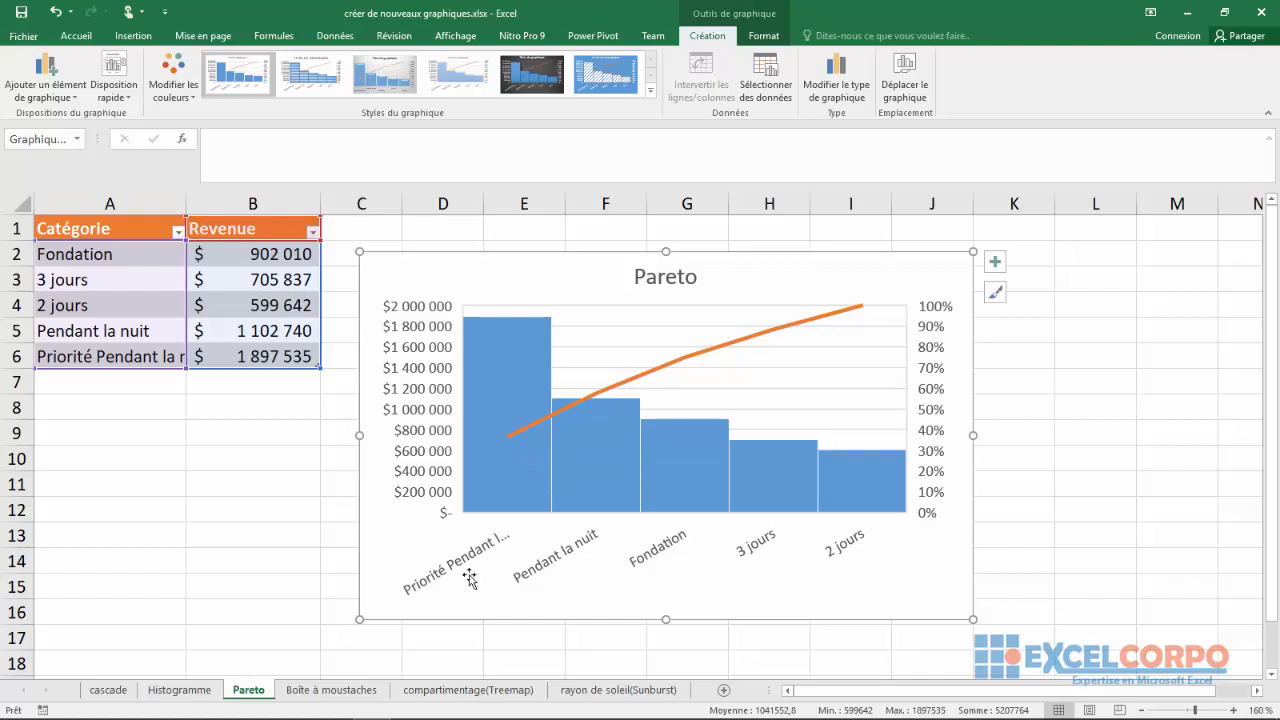
mouse_move(510, 323)
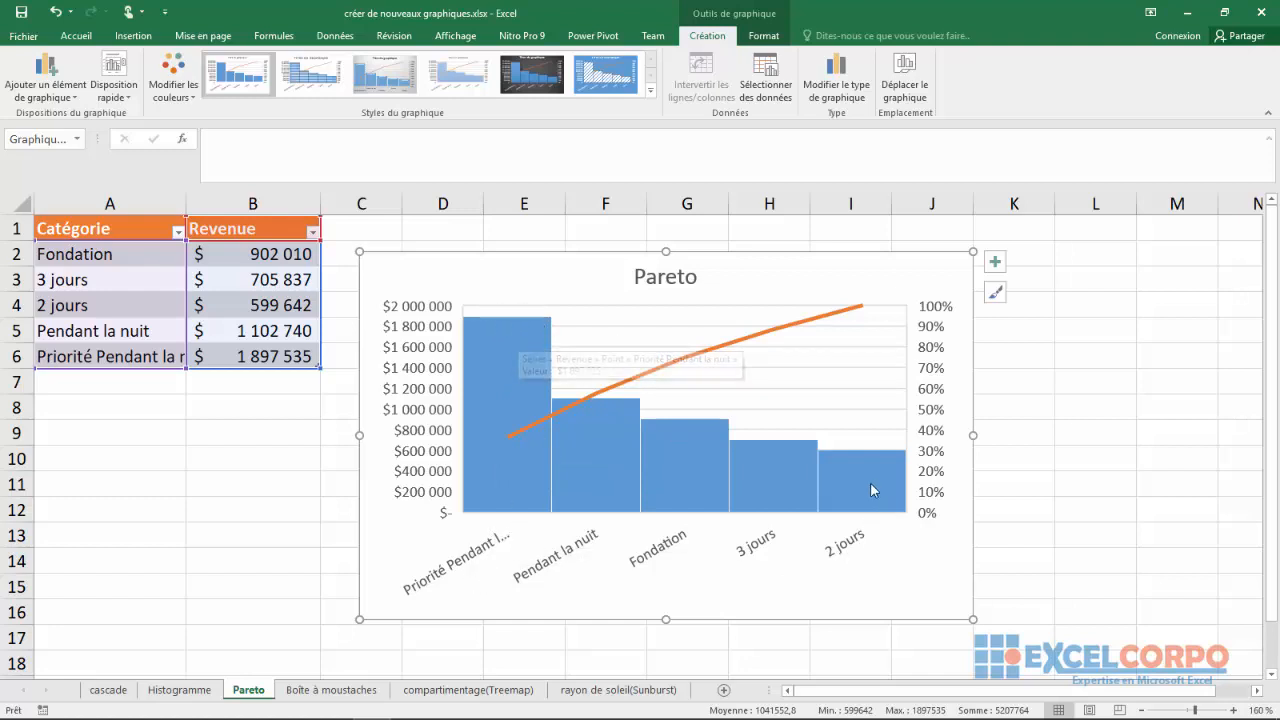
mouse_move(860, 475)
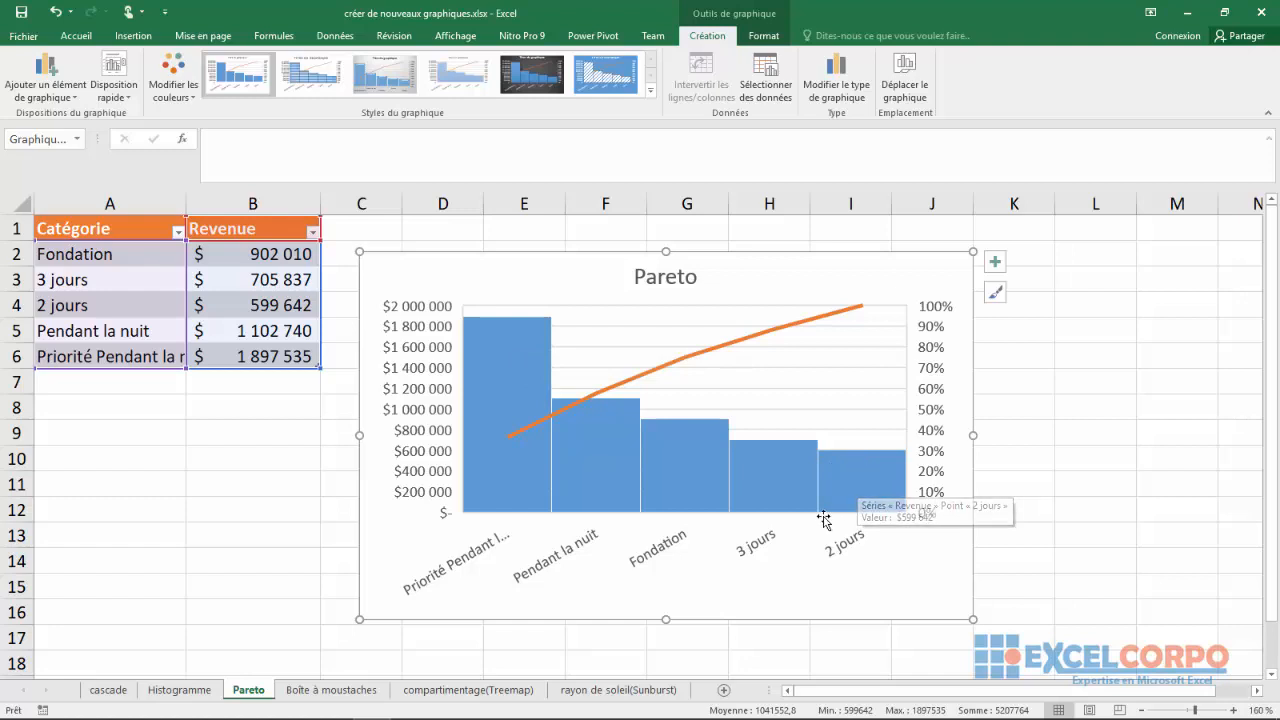
On the Boîte à moustaches sheet, insert a box-and-whisker chart from the five-column table in A1:E31
left_click(330, 690)
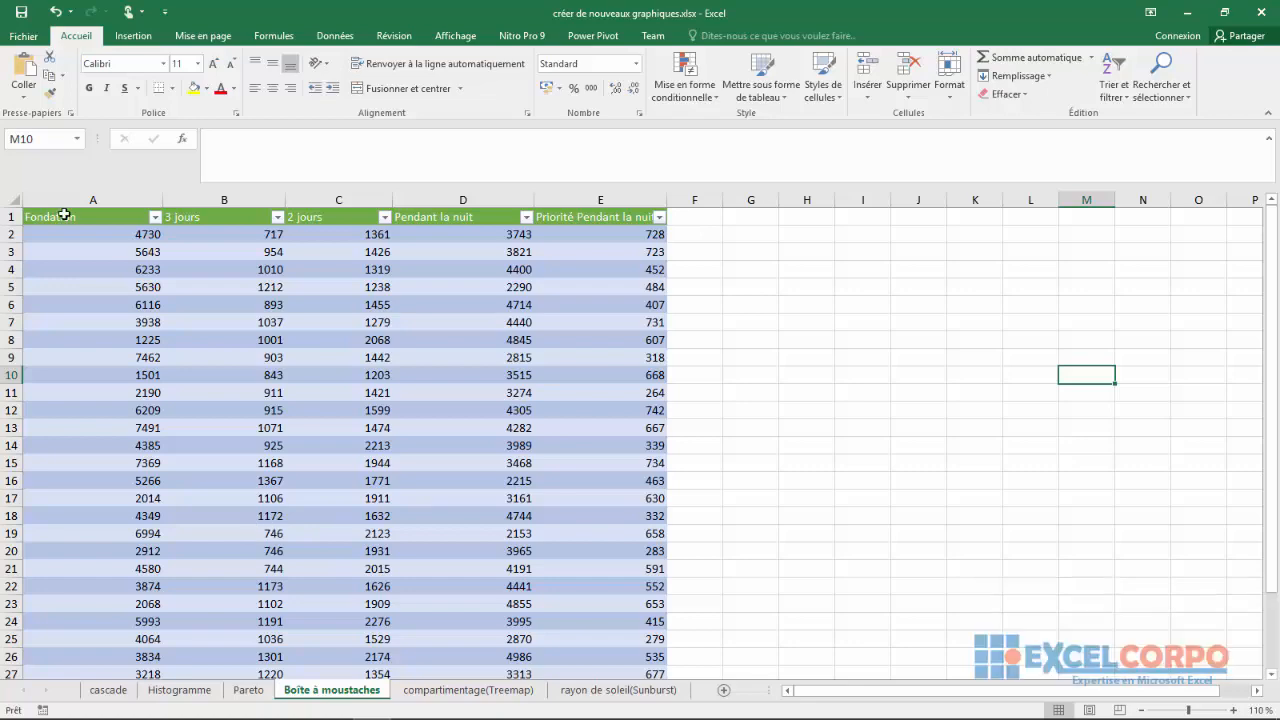
left_click_drag(68, 217, 628, 415)
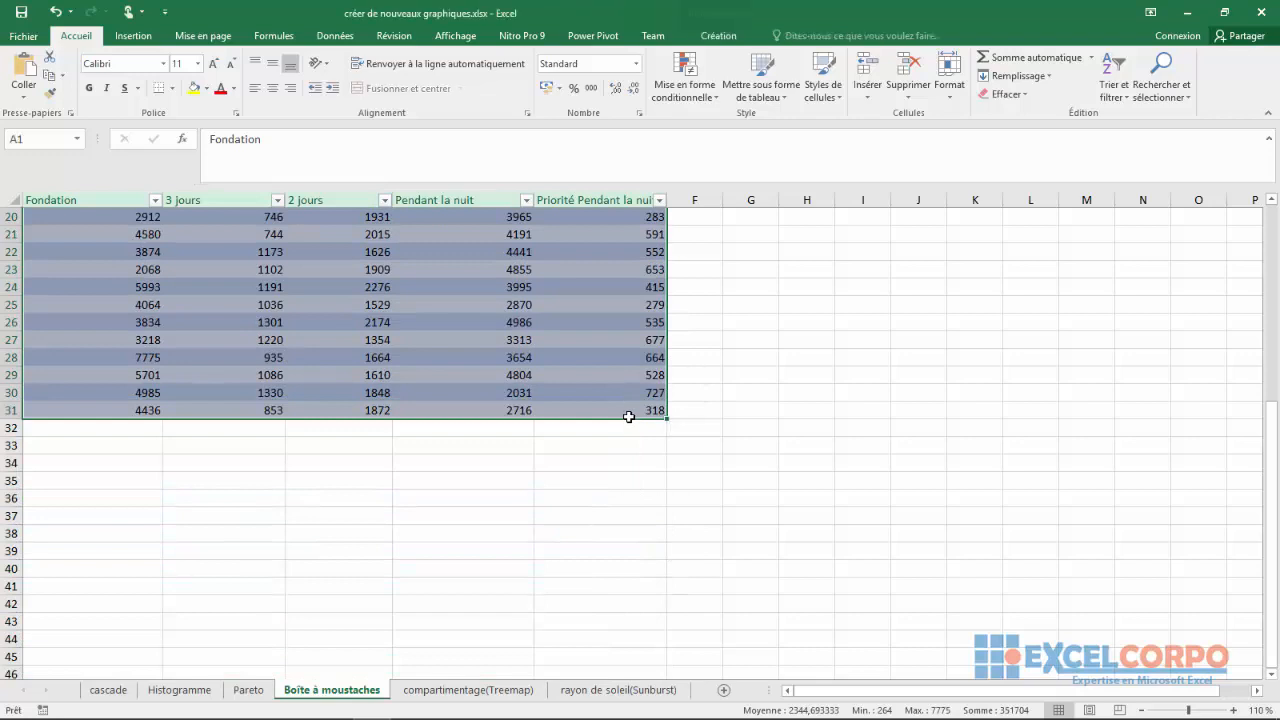
left_click(132, 37)
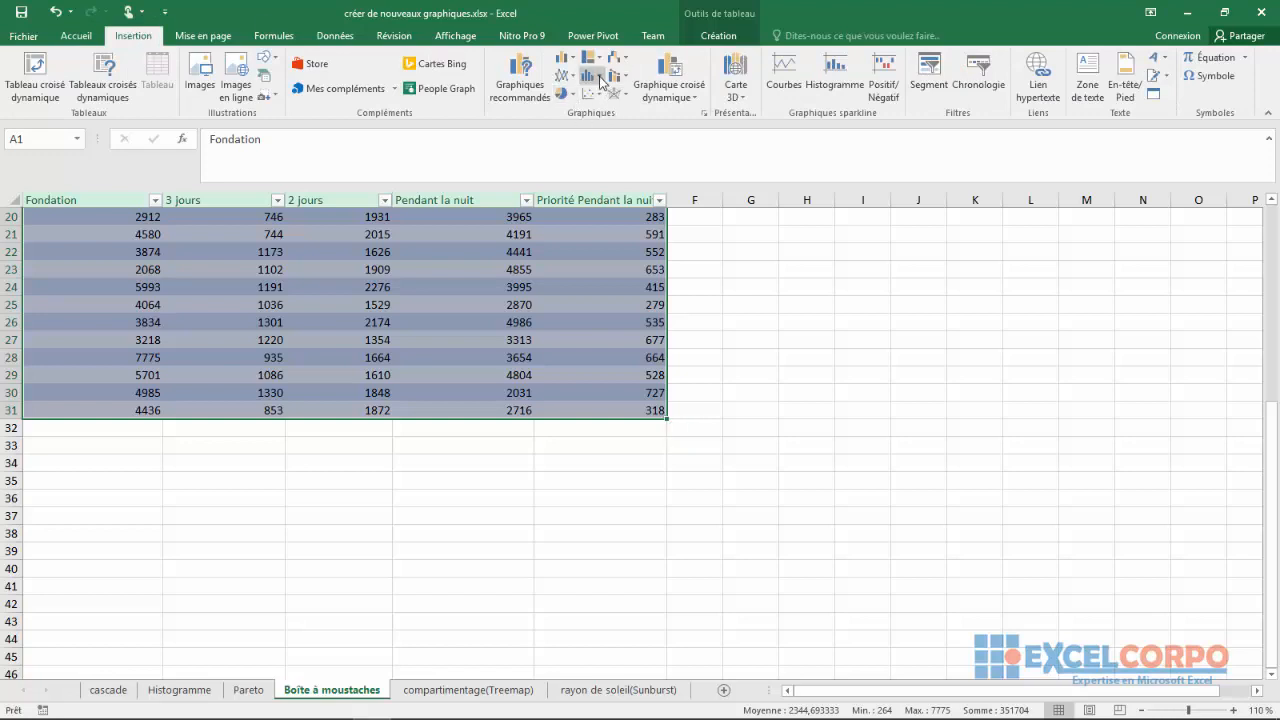
left_click(601, 78)
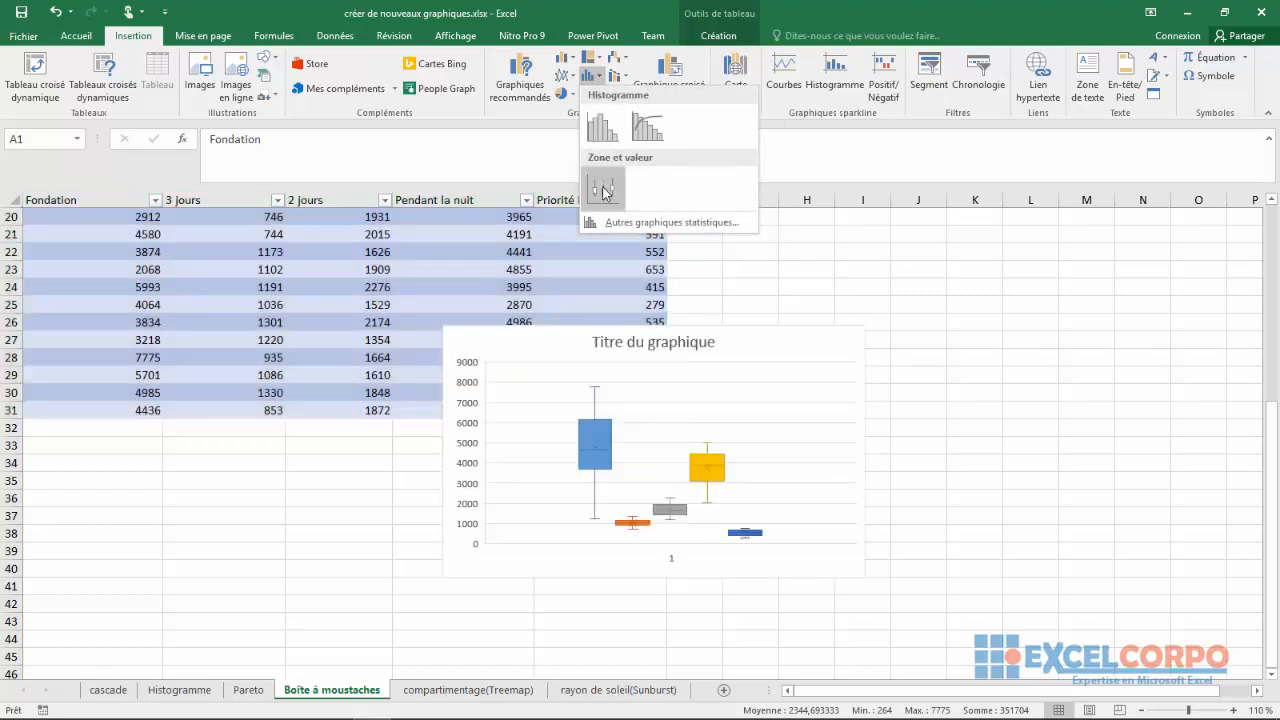
left_click(604, 192)
left_click(604, 192)
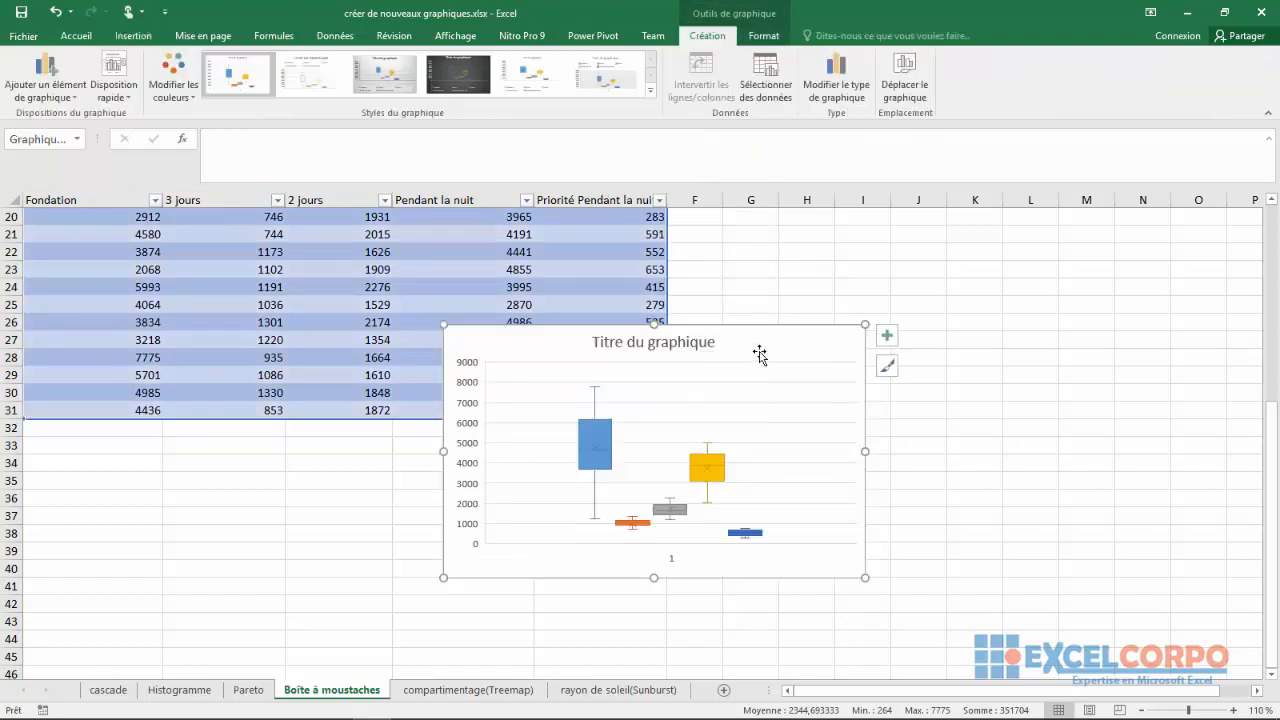
Move the box-and-whisker chart up and to the right, and change its title to "Moustache"
left_click_drag(757, 354, 910, 300)
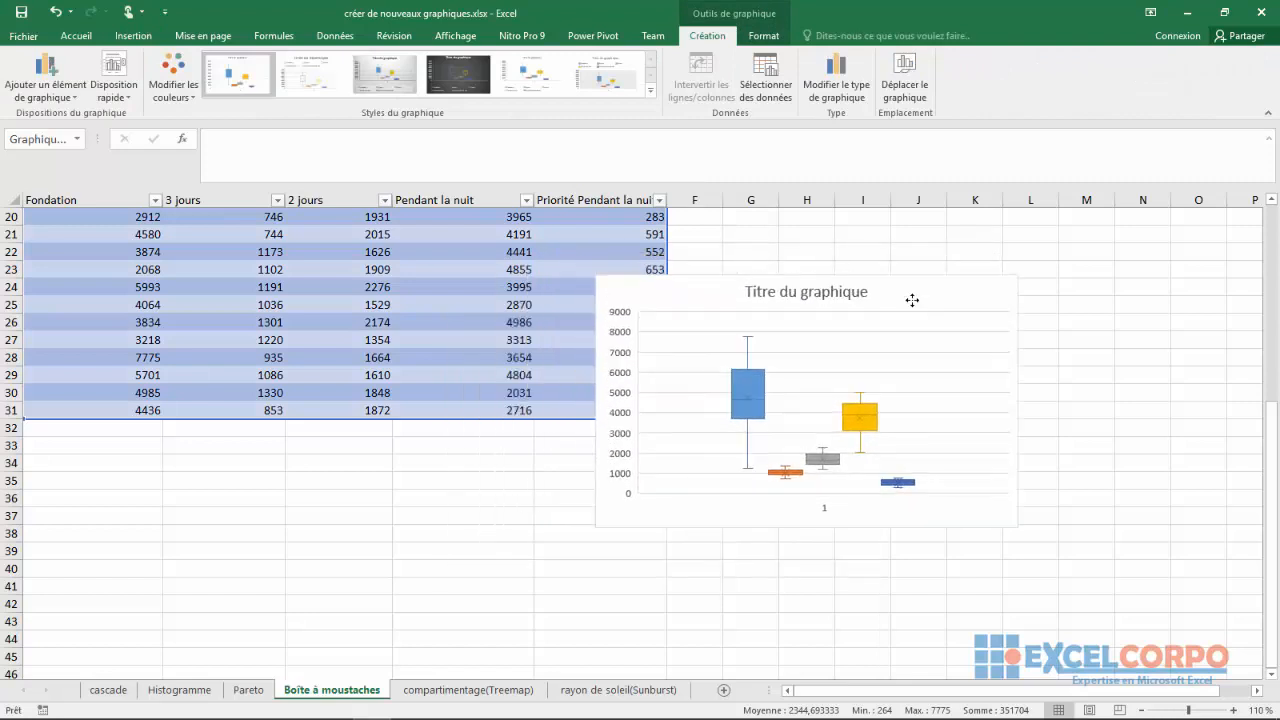
left_click(828, 286)
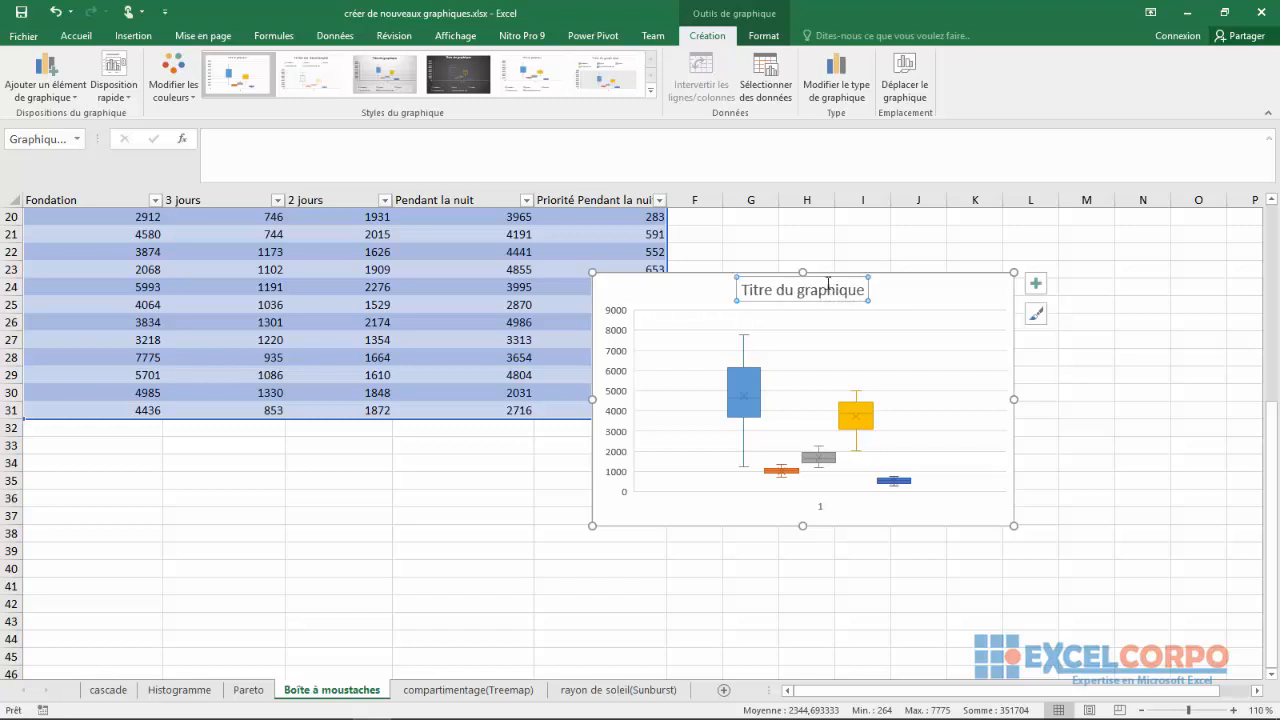
left_click_drag(860, 291, 702, 309)
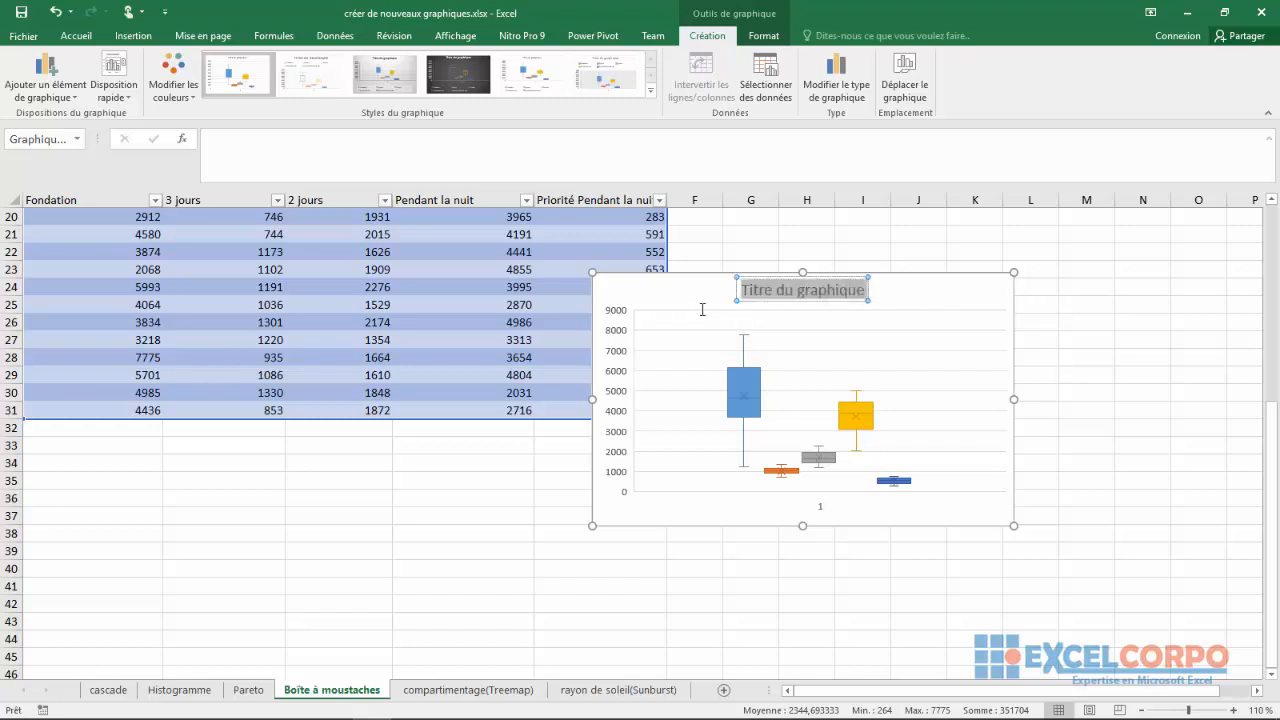
key("BackSpace")
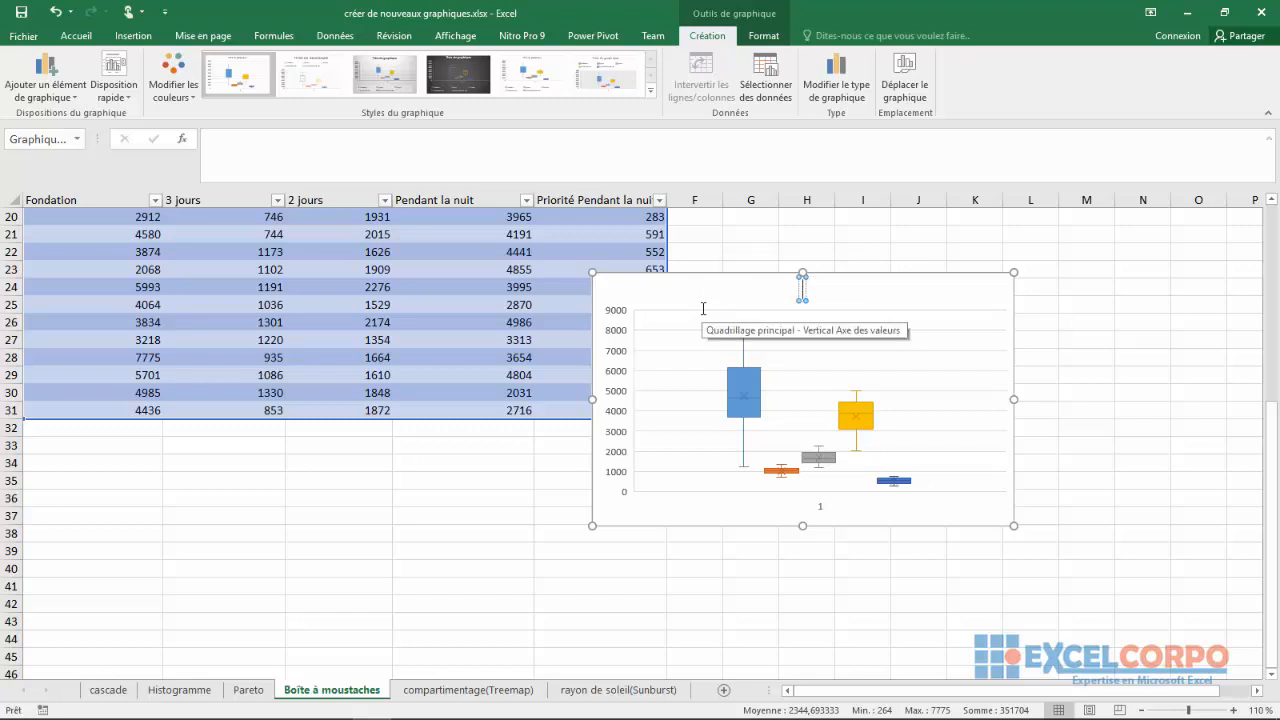
type("mo")
key("BackSpace")
type("Mous")
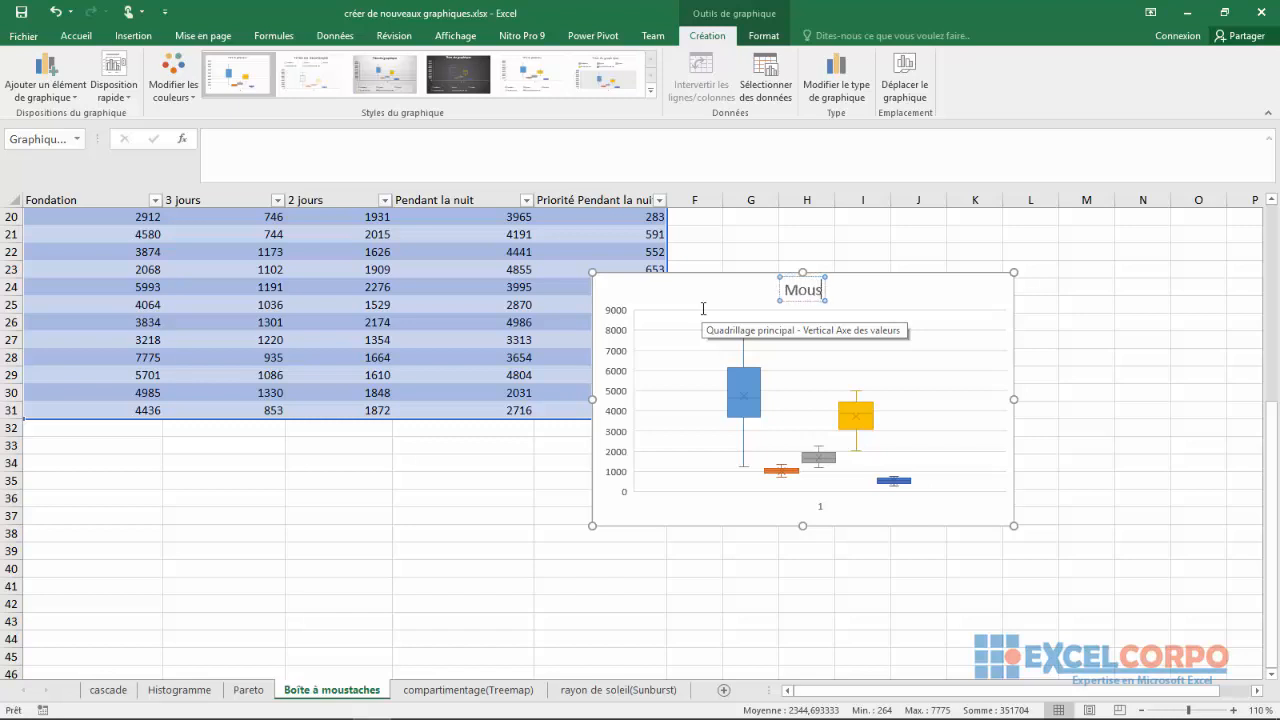
type("tache")
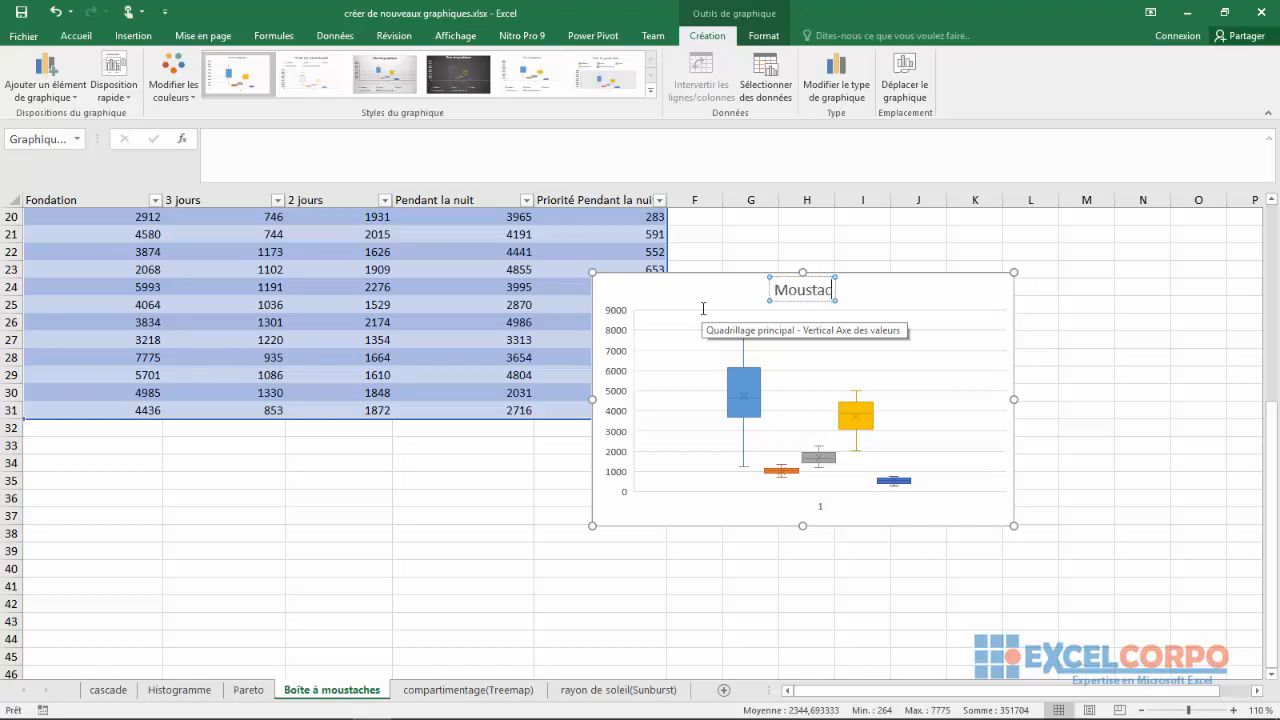
left_click(834, 371)
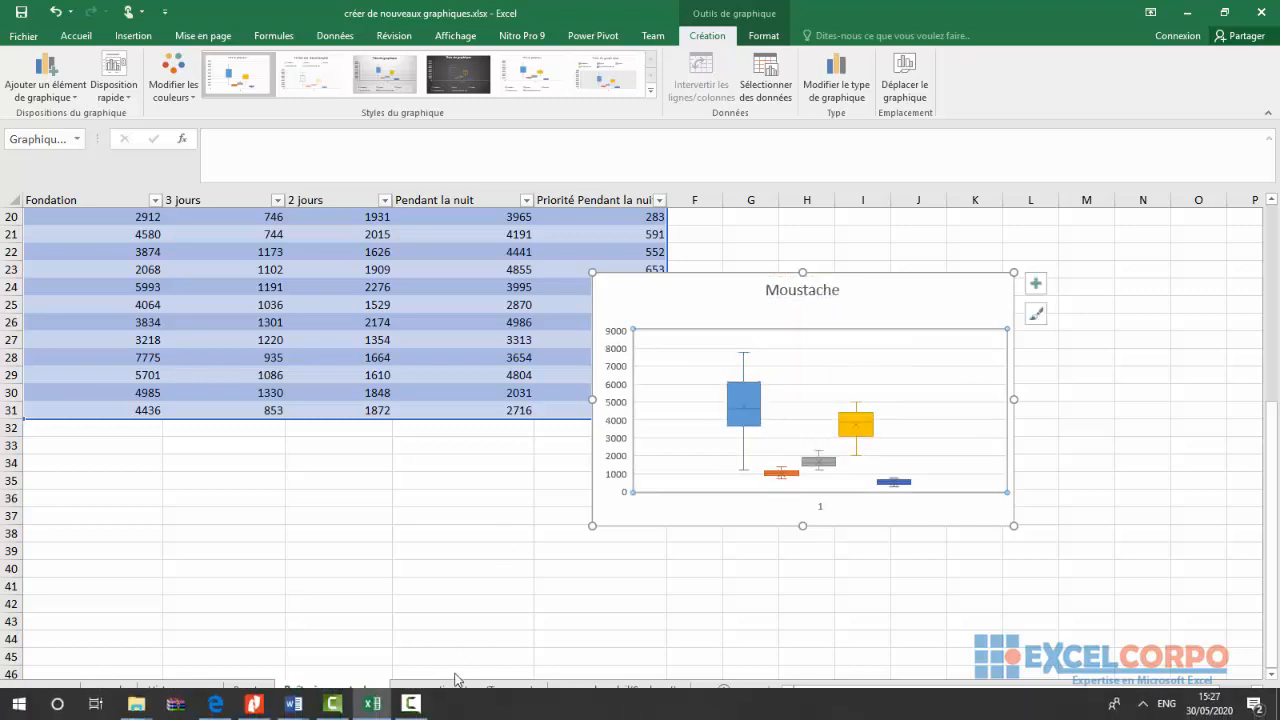
On the compartimentage(Treemap) sheet, insert a treemap chart from the Catégorie, Region and Volume table in A1:C46 and shift it slightly up and left
left_click(447, 688)
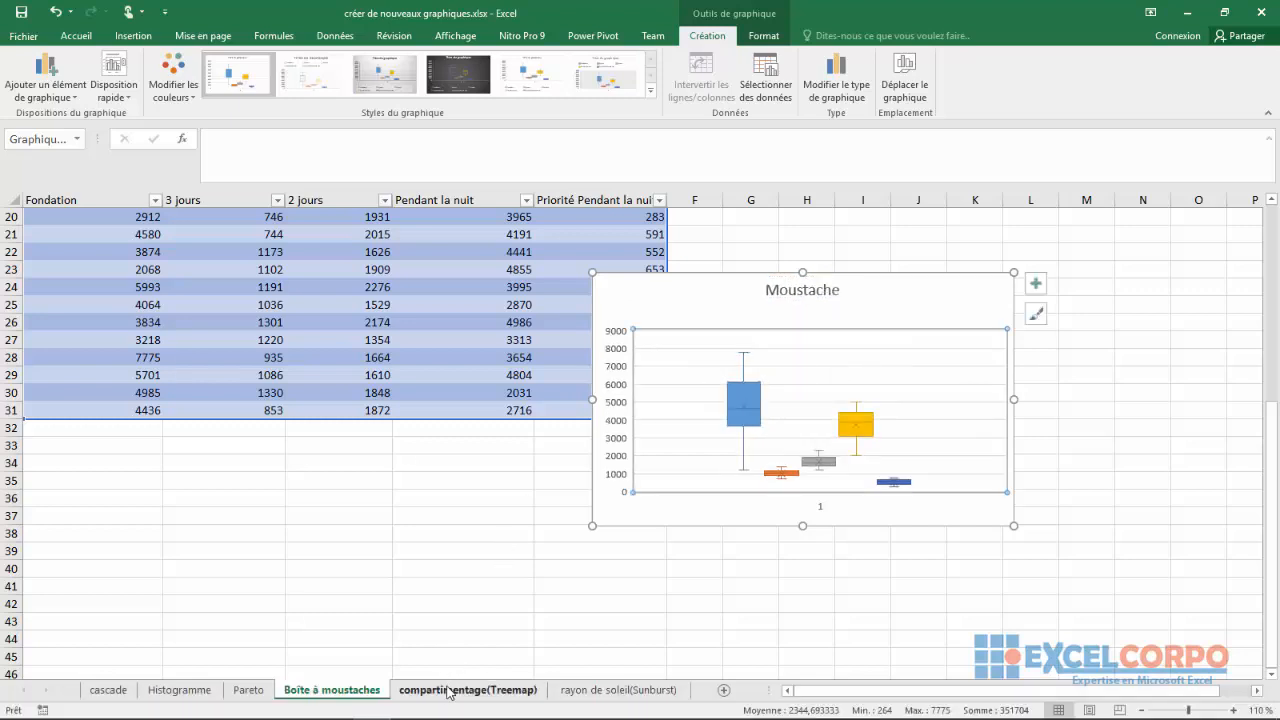
left_click(451, 390)
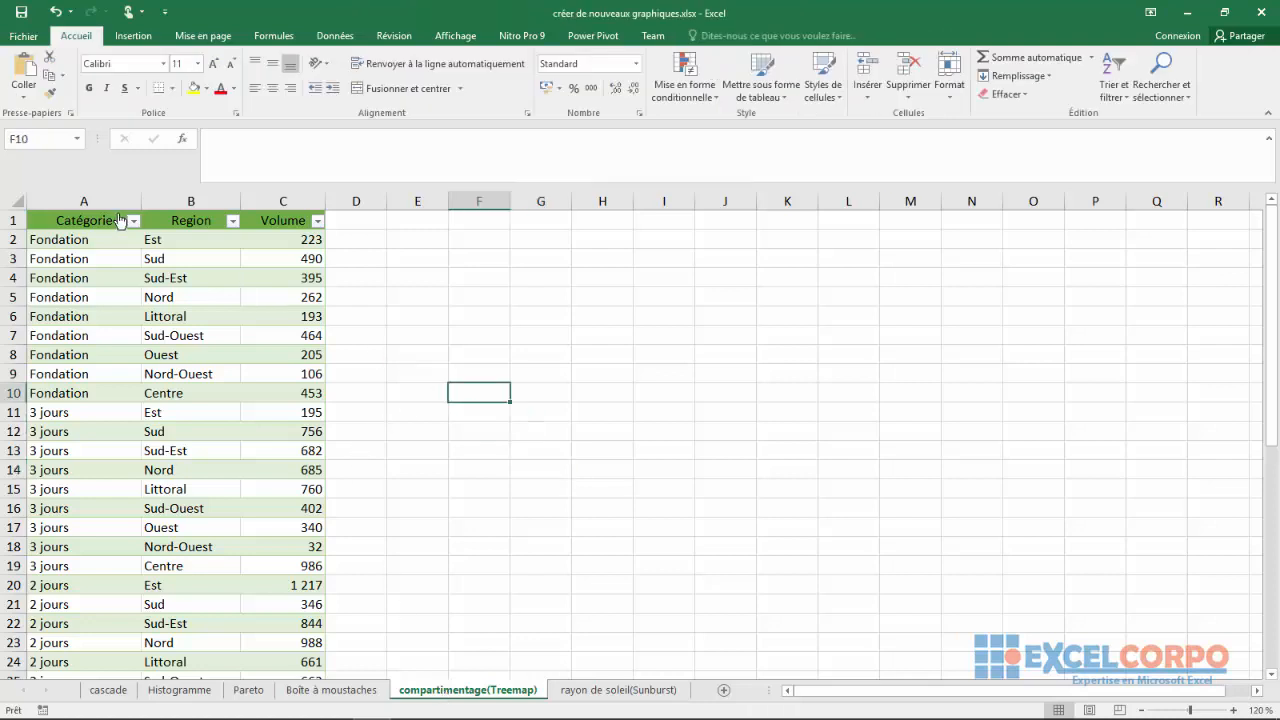
left_click(72, 221)
left_click_drag(72, 221, 262, 700)
left_click(133, 37)
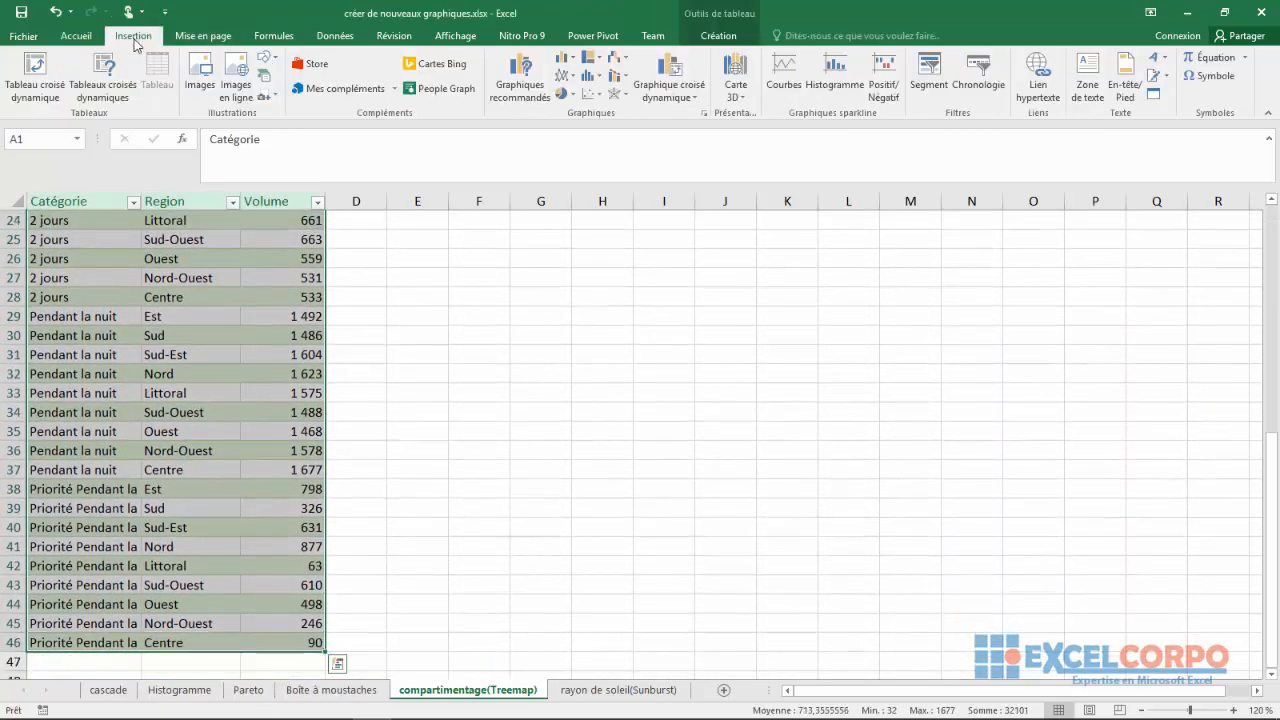
left_click(599, 58)
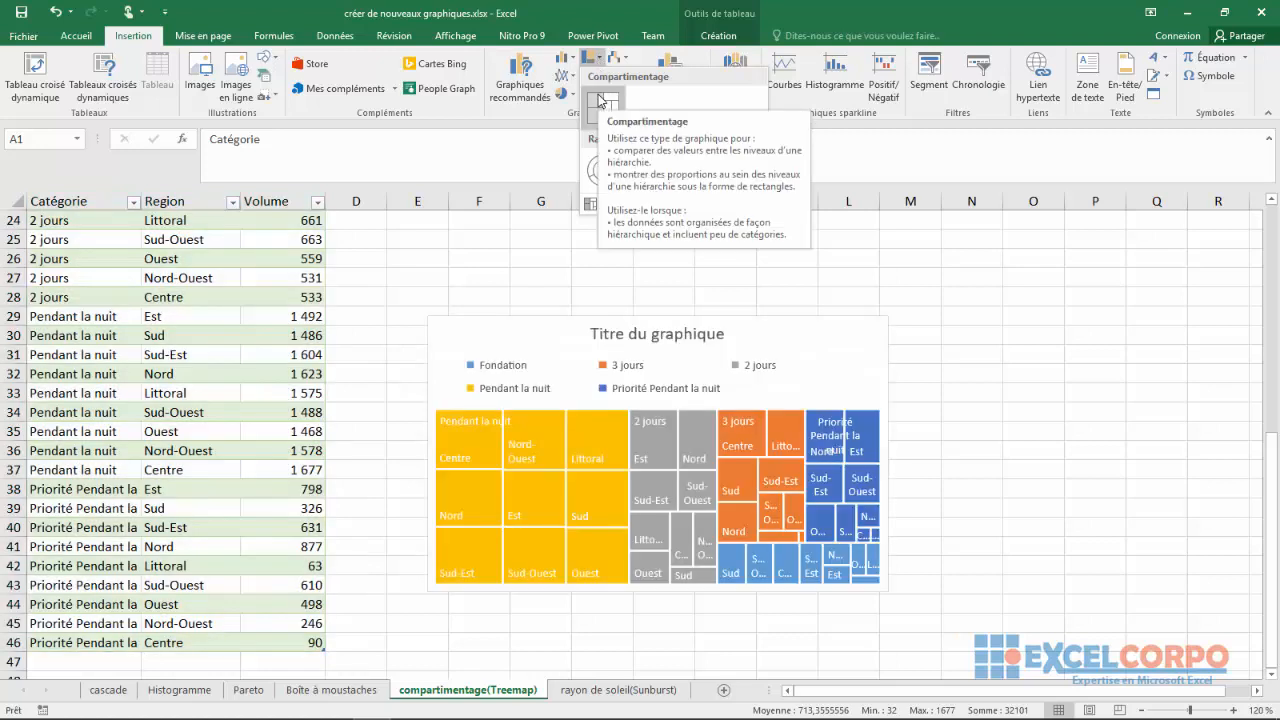
left_click(600, 100)
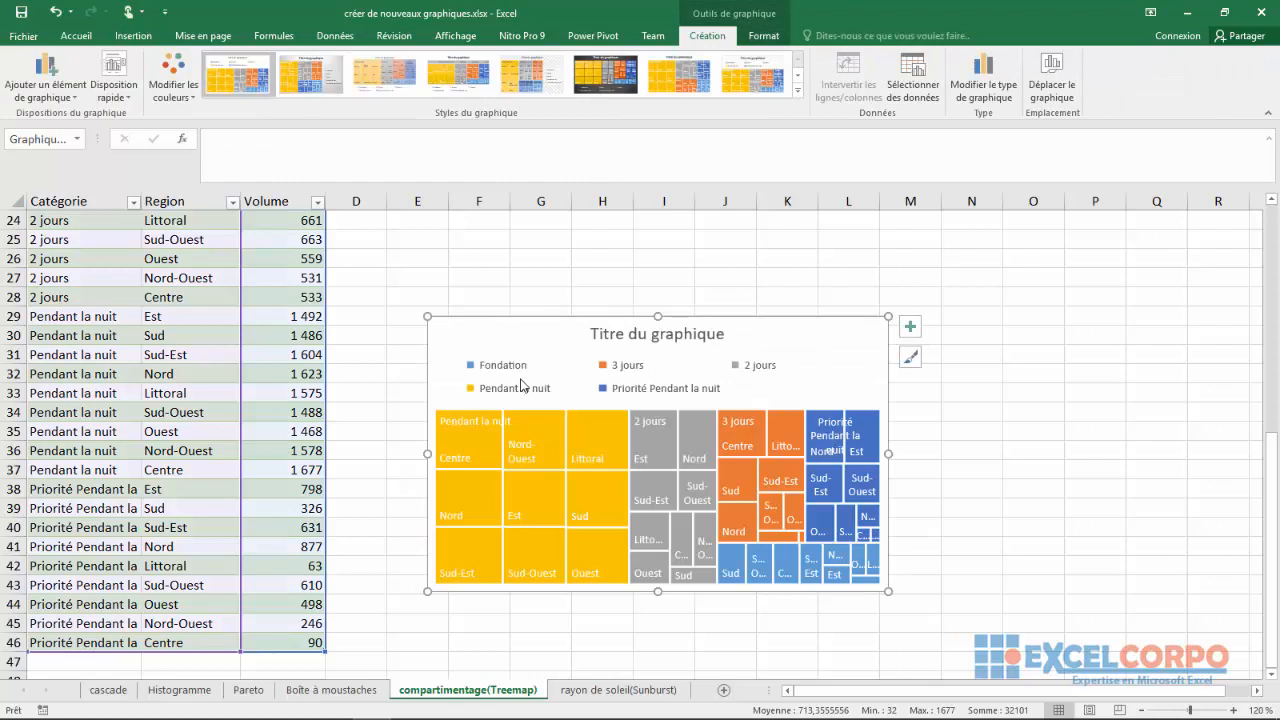
left_click(511, 355)
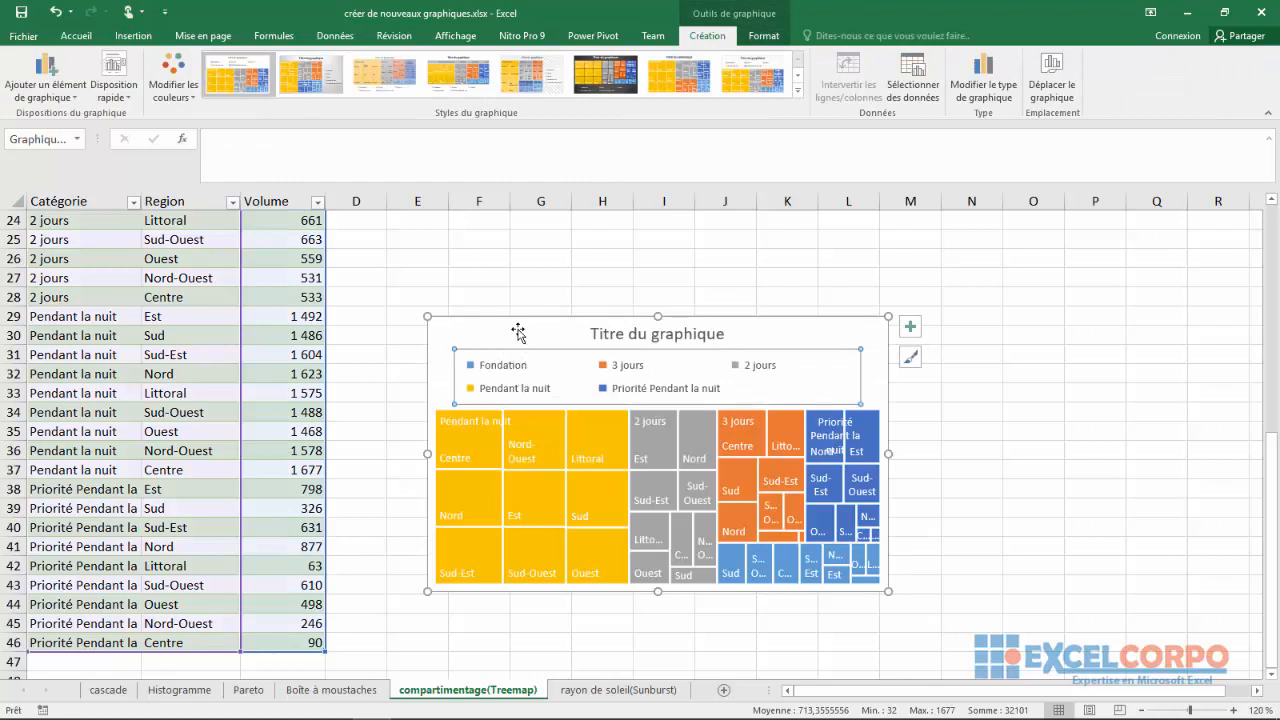
left_click_drag(511, 326, 466, 203)
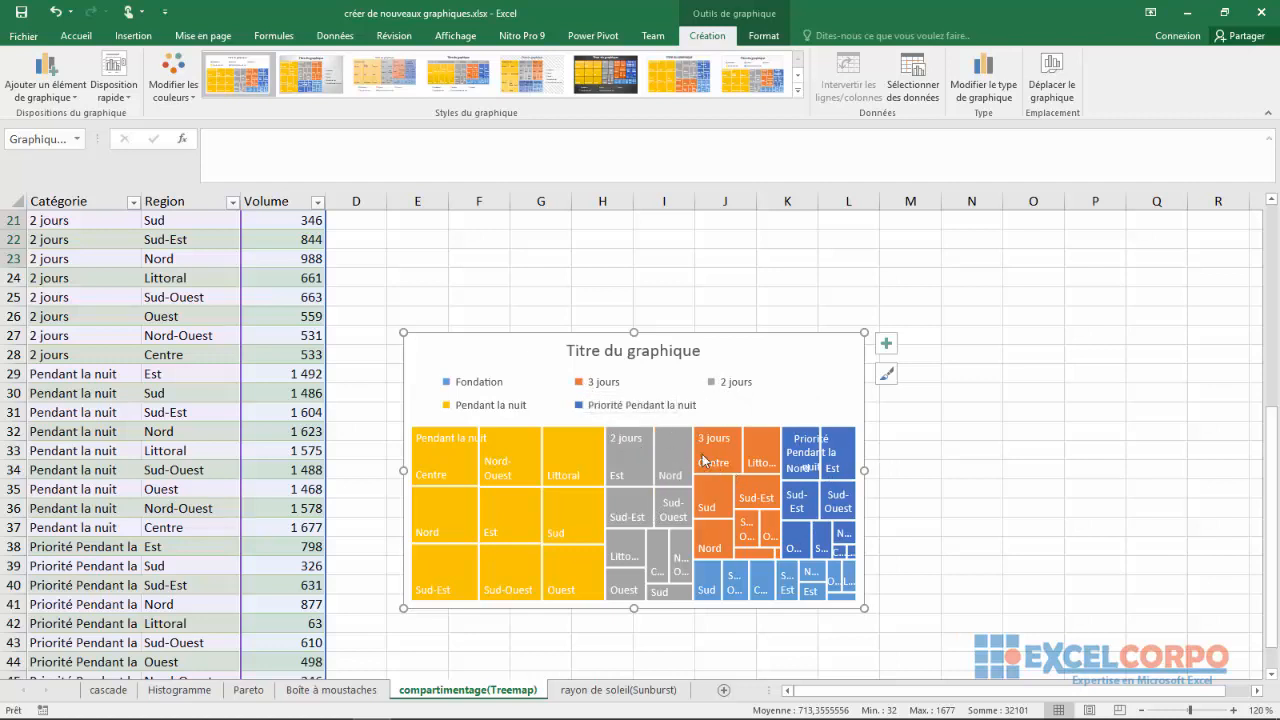
left_click(790, 275)
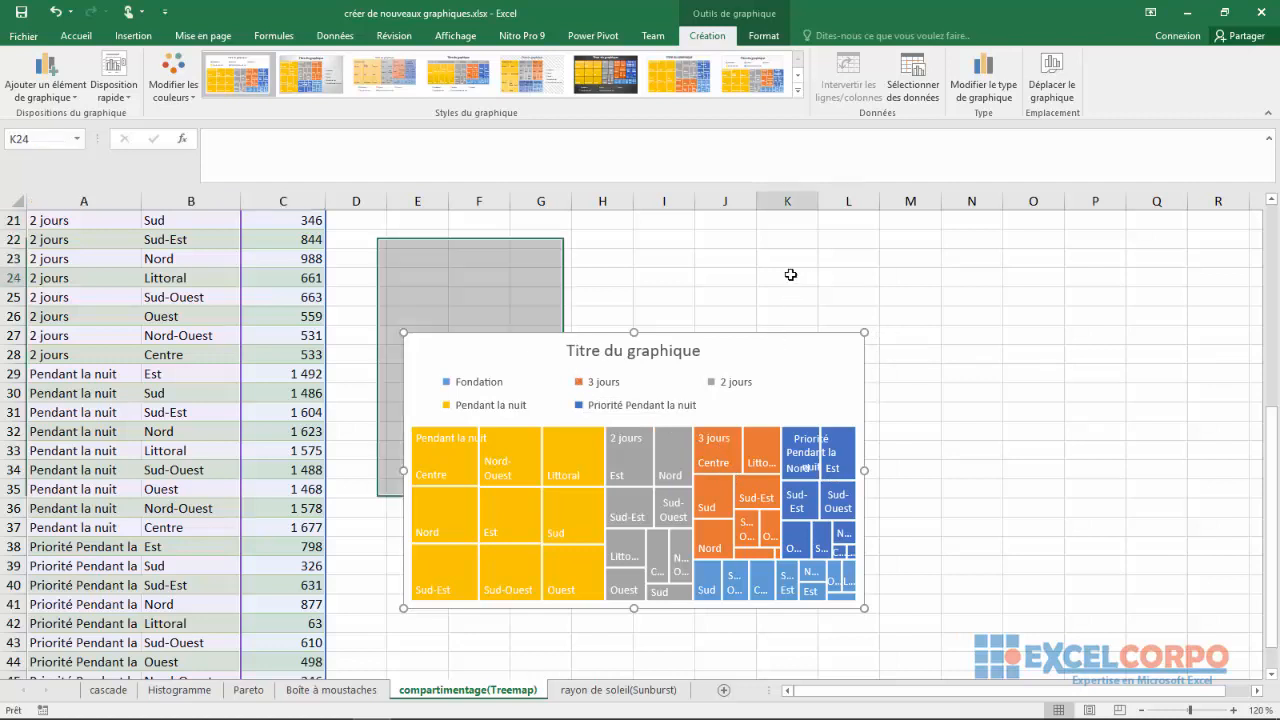
Replace the treemap chart's default title with "Compartimentage", followed by a line break
left_click(640, 352)
double_click(640, 352)
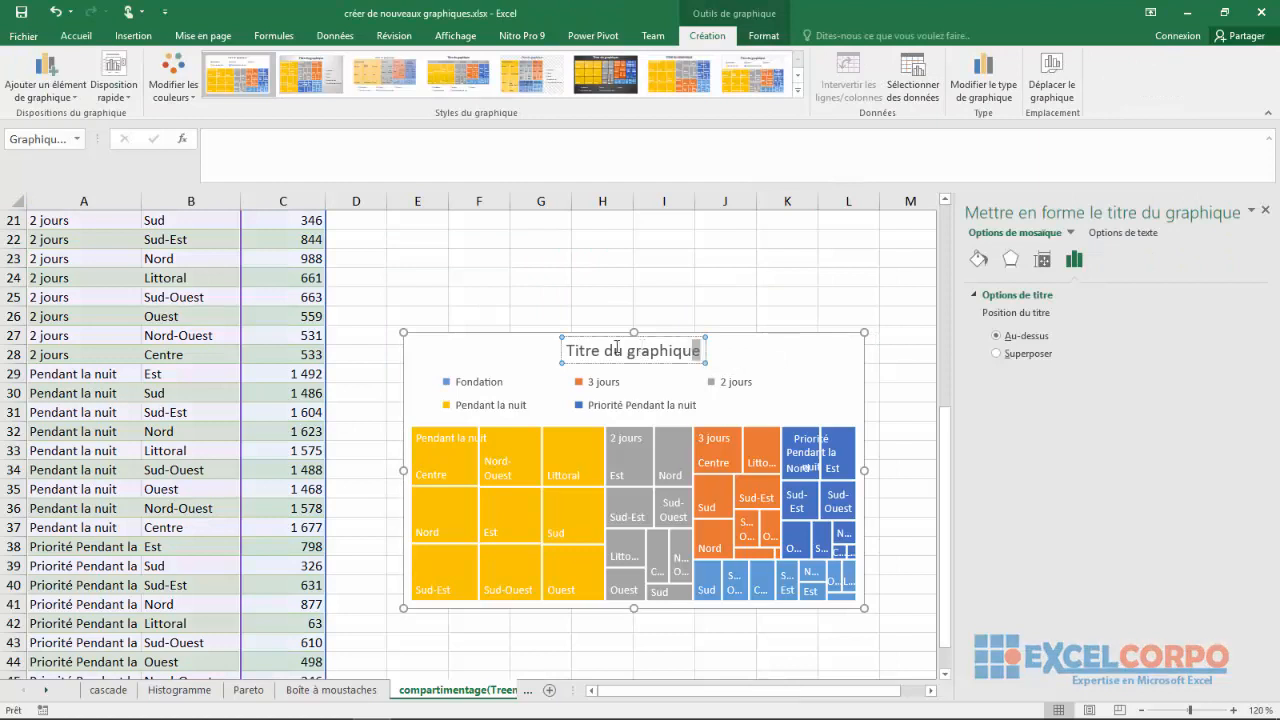
left_click_drag(704, 350, 578, 348)
key("Delete")
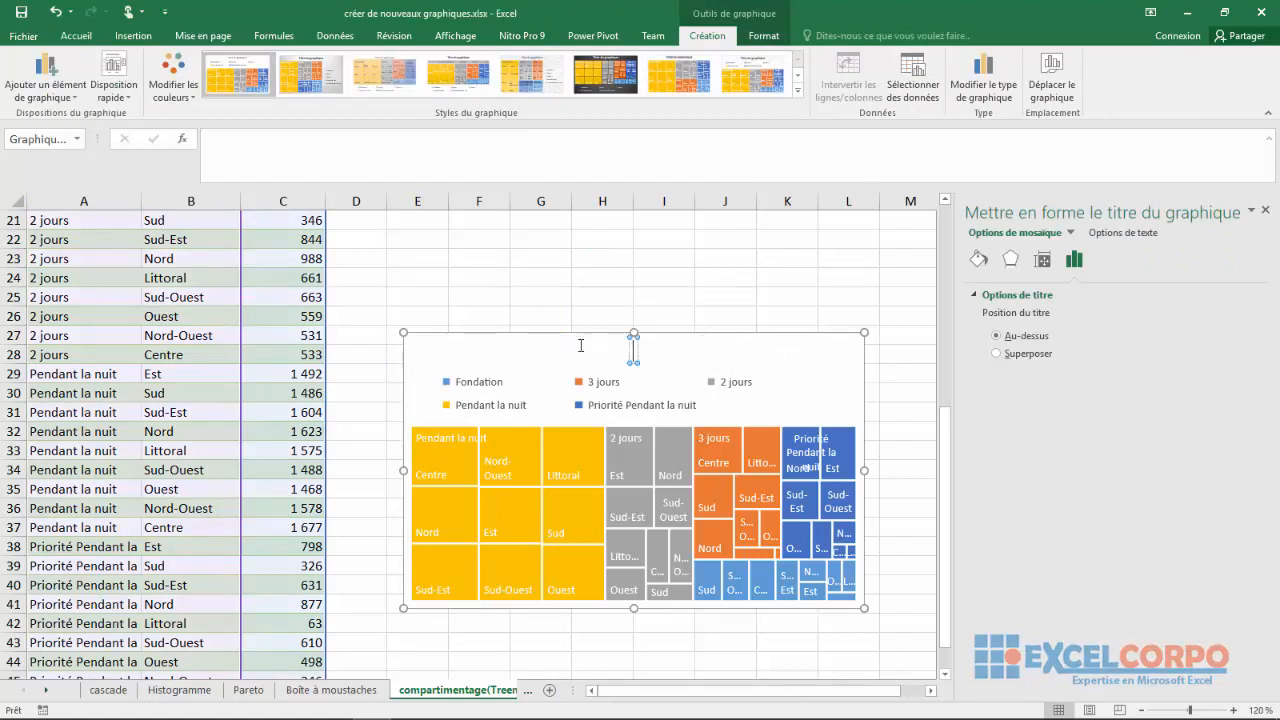
type("Compartim")
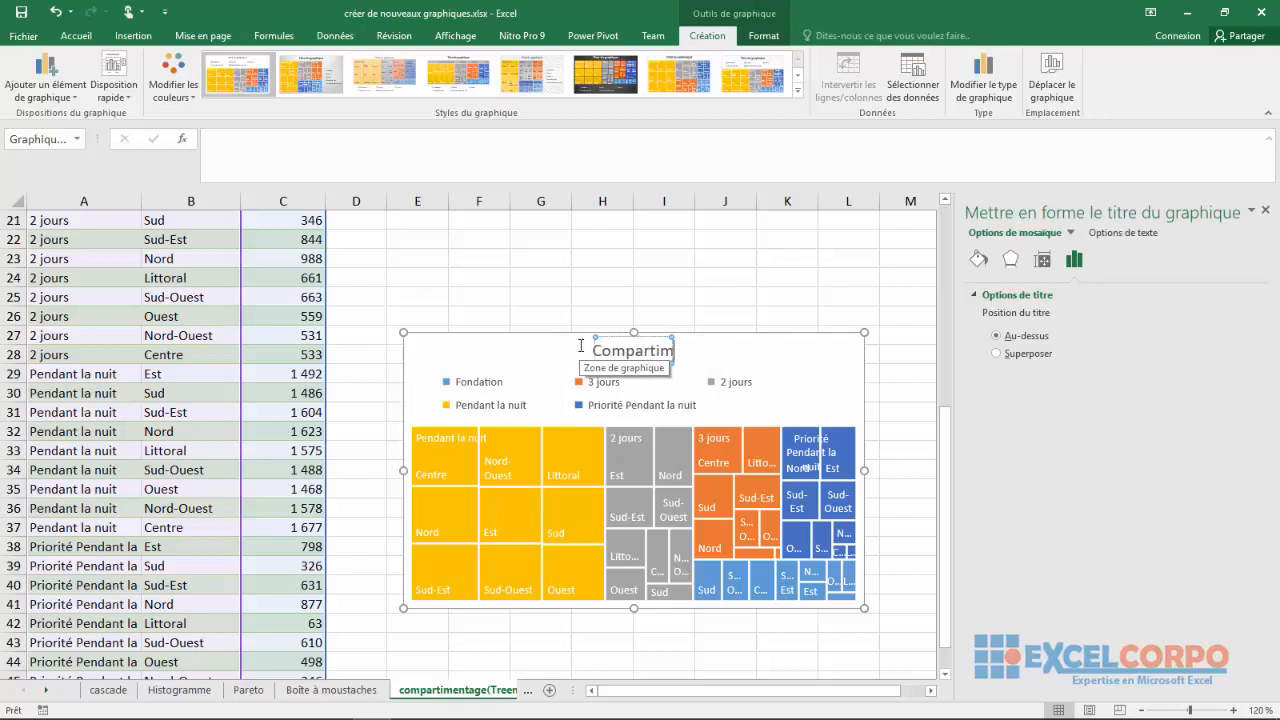
type("ent")
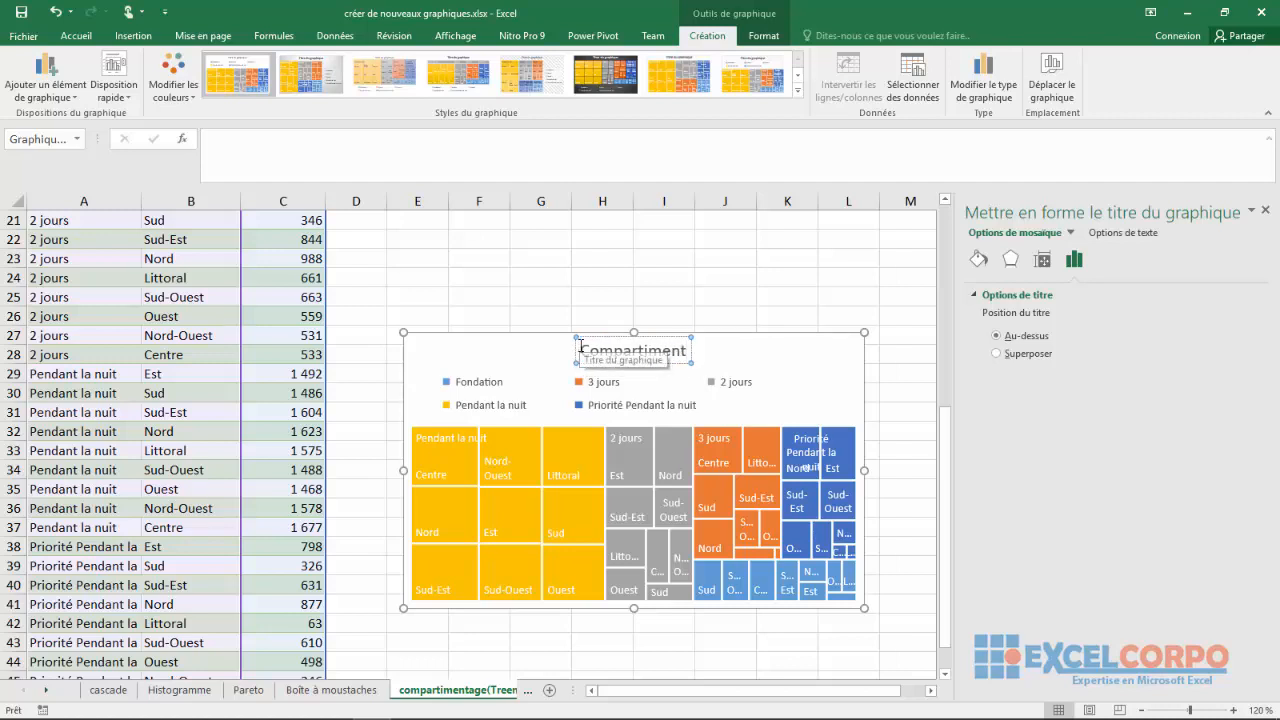
type("age")
key("Return")
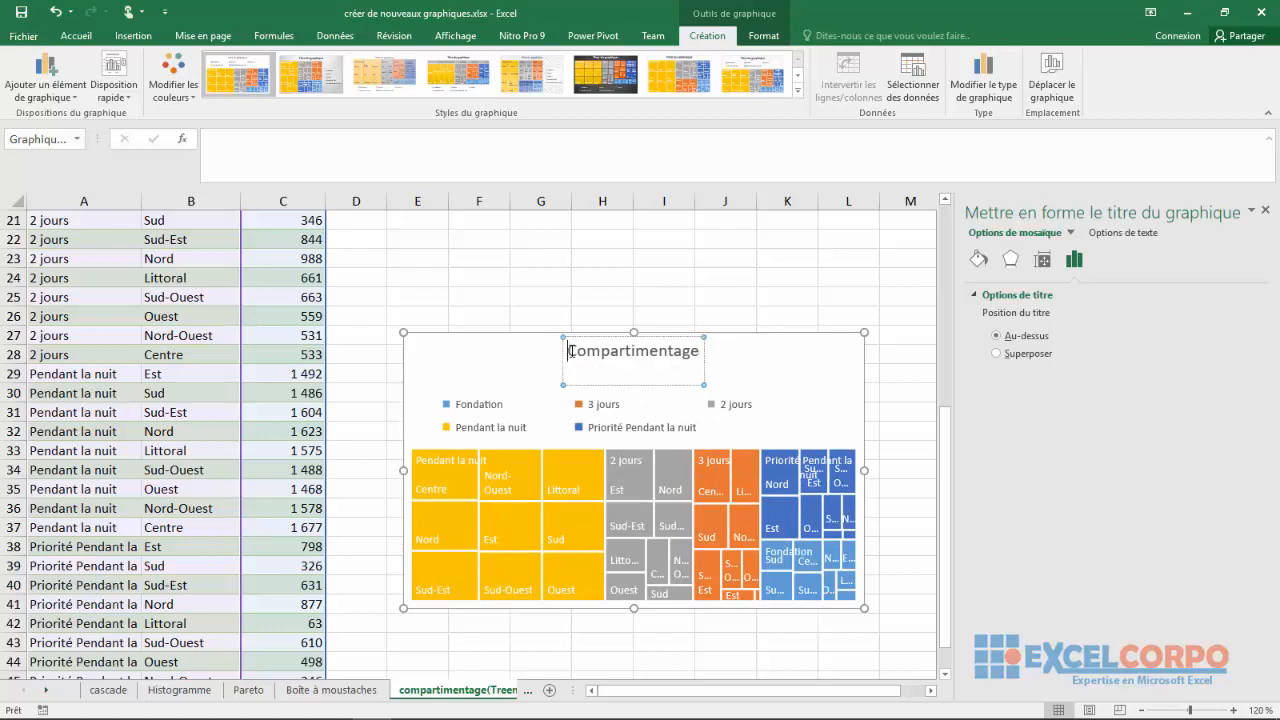
Add "Diagramme de" in front of the treemap title so it reads "Diagramme de Compartimentage"
type("Dia")
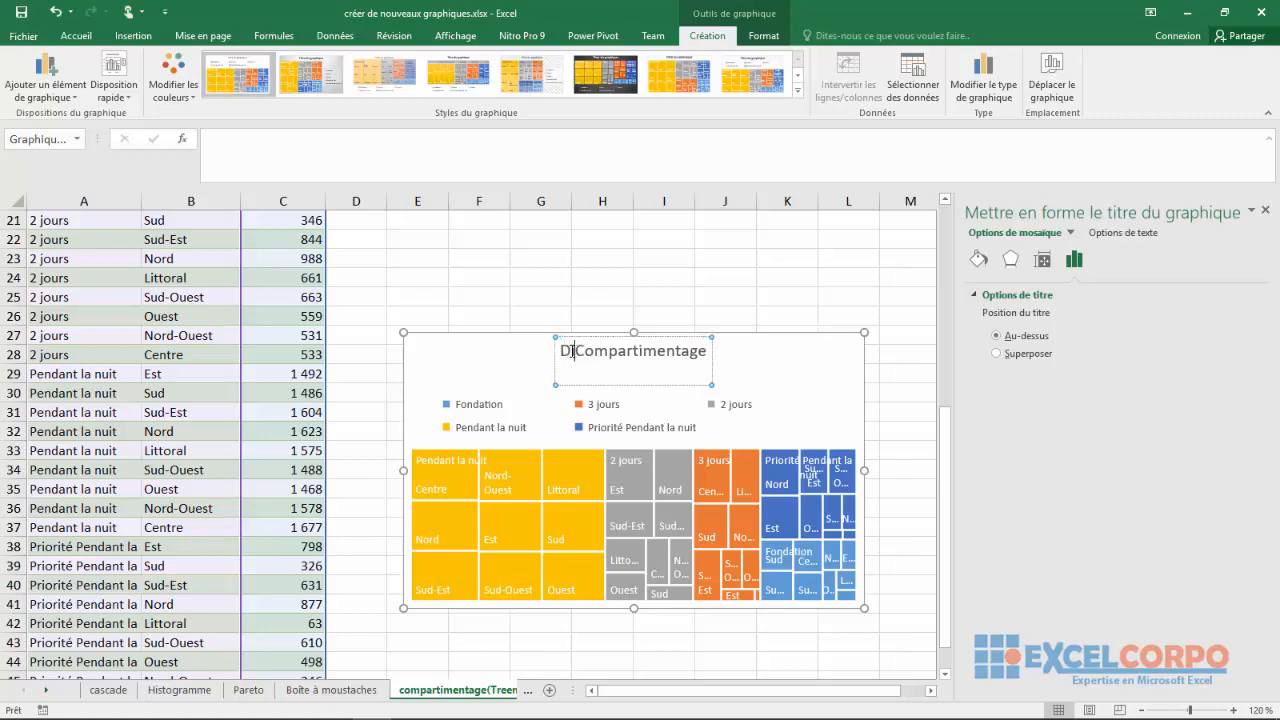
type("gra")
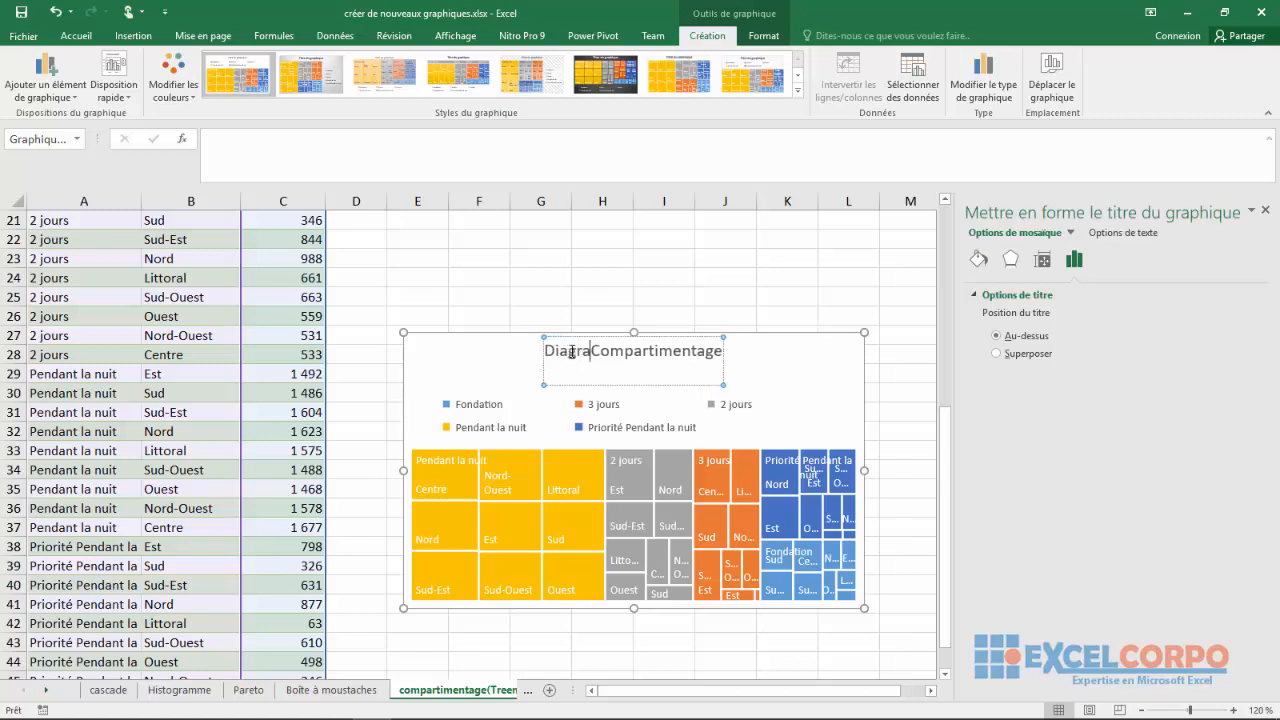
type("mme d")
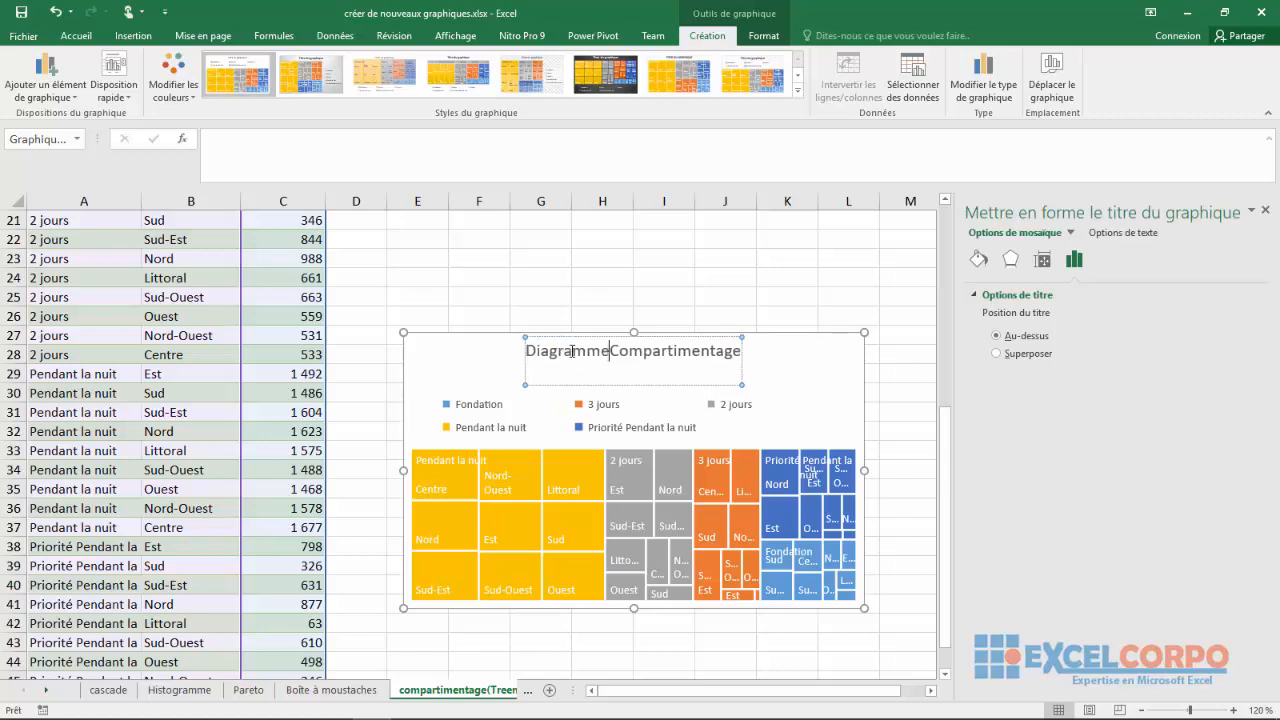
type("e")
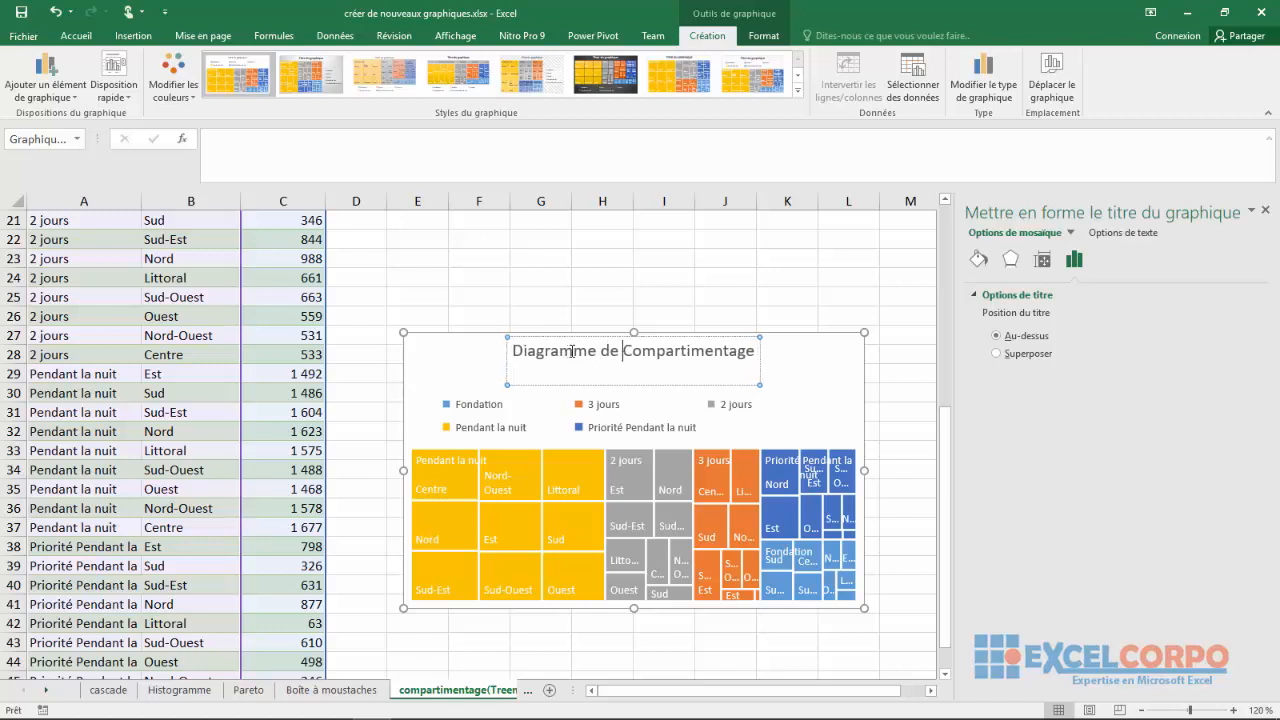
left_click(465, 360)
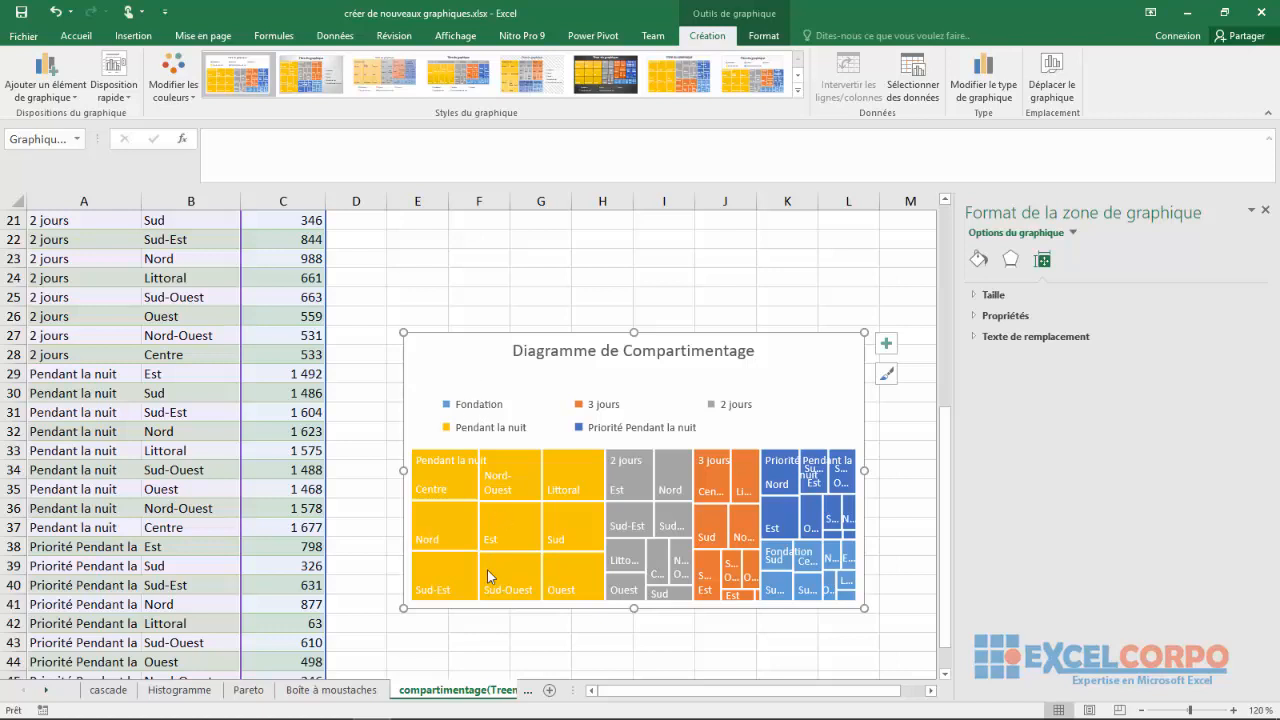
On the rayon de soleil(Sunburst) sheet, insert a sunburst chart from the table in A1:C46 and move it up and right, clear of the data
left_click(515, 690)
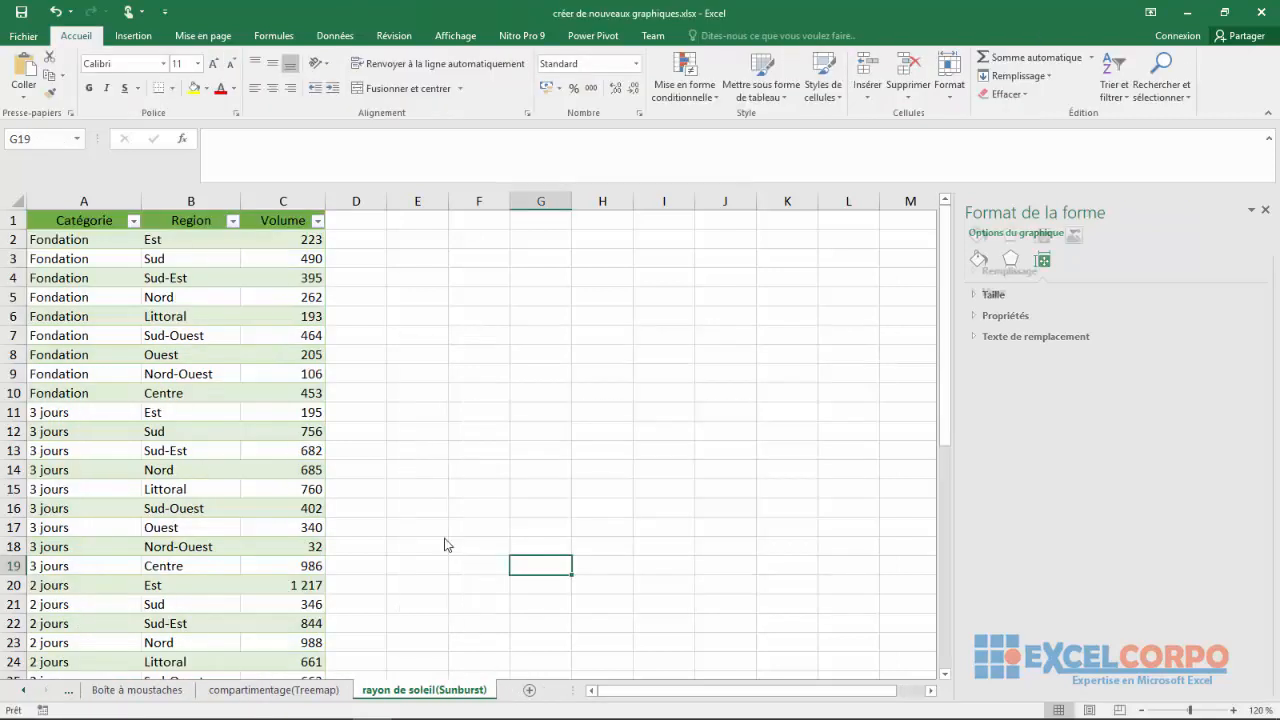
left_click(443, 541)
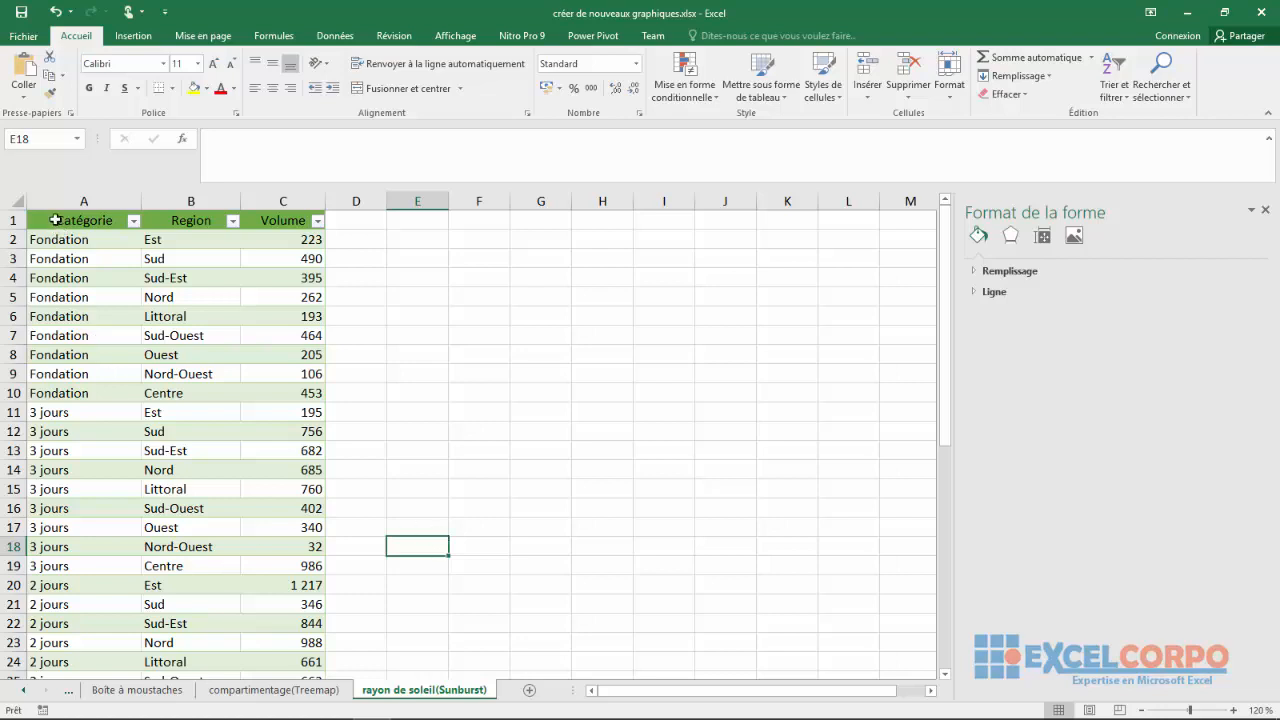
left_click_drag(55, 220, 304, 545)
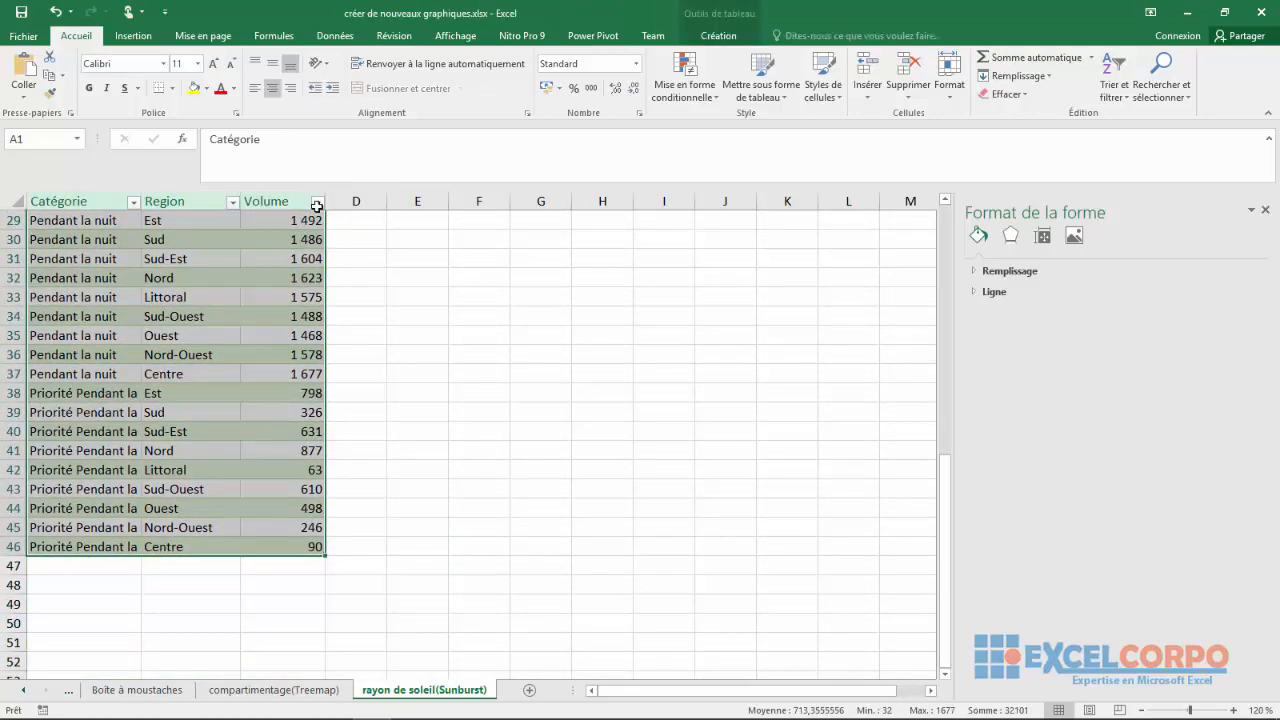
left_click(133, 35)
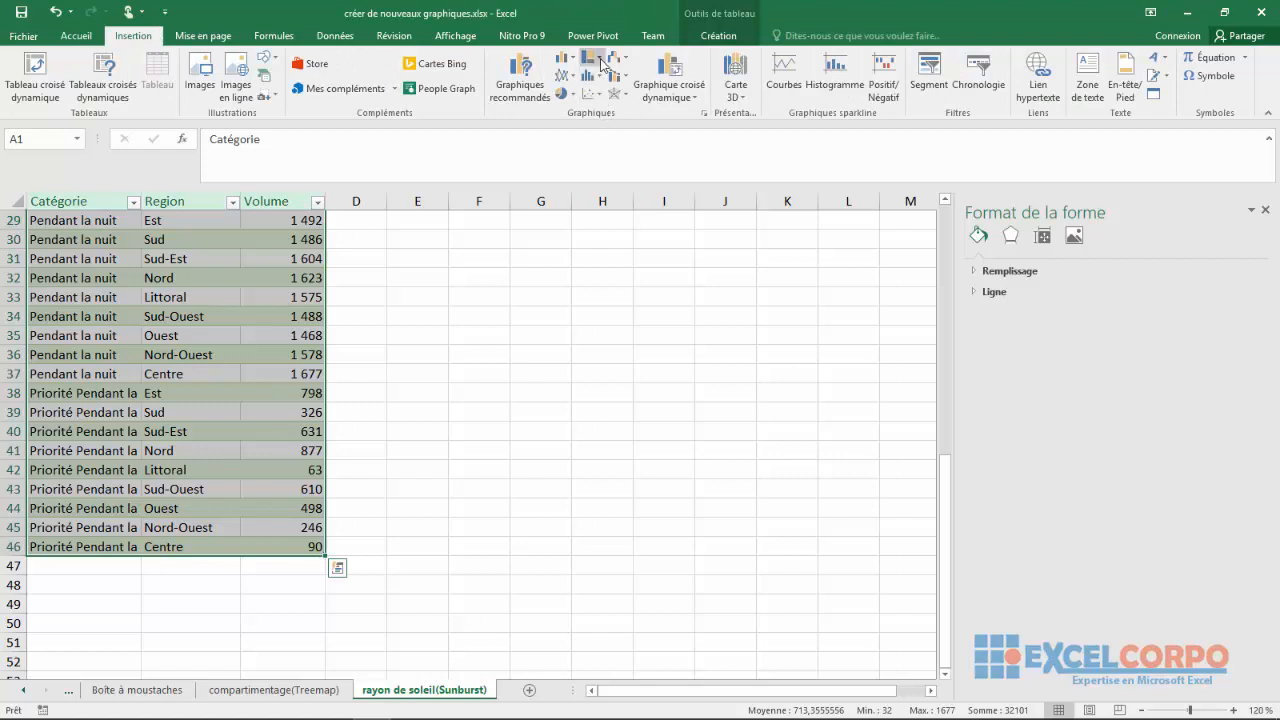
left_click(601, 61)
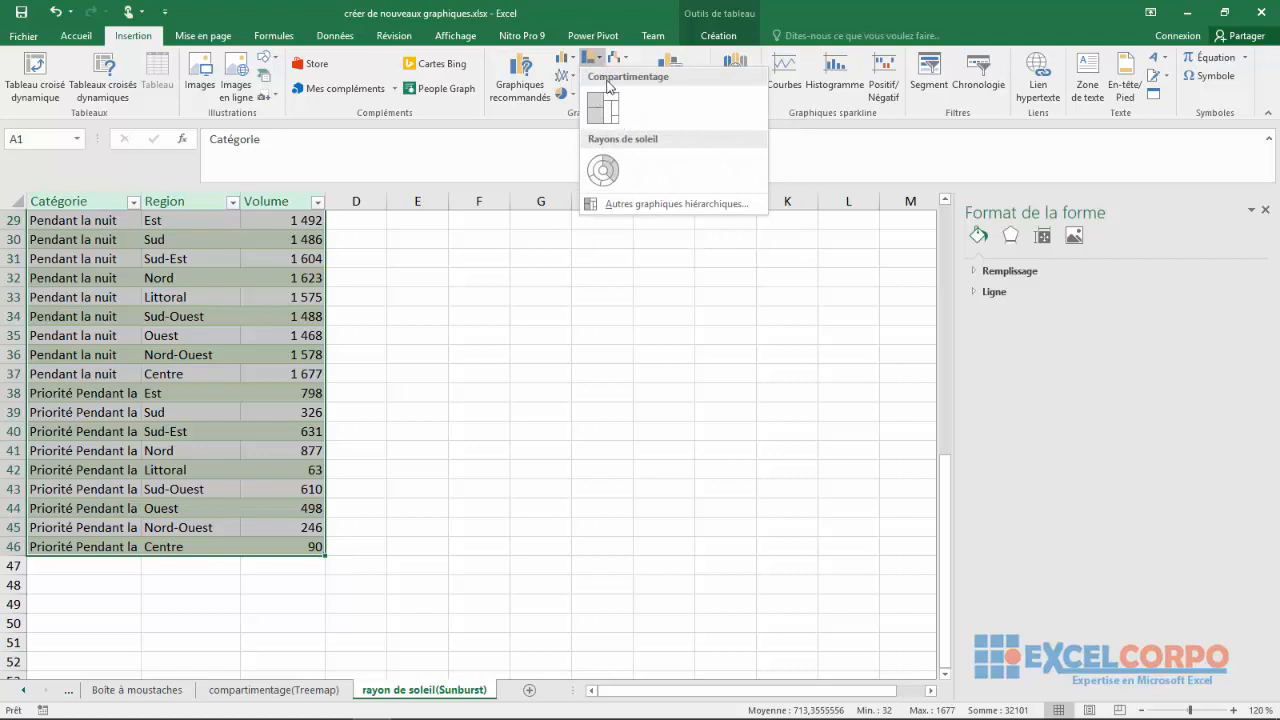
left_click(601, 170)
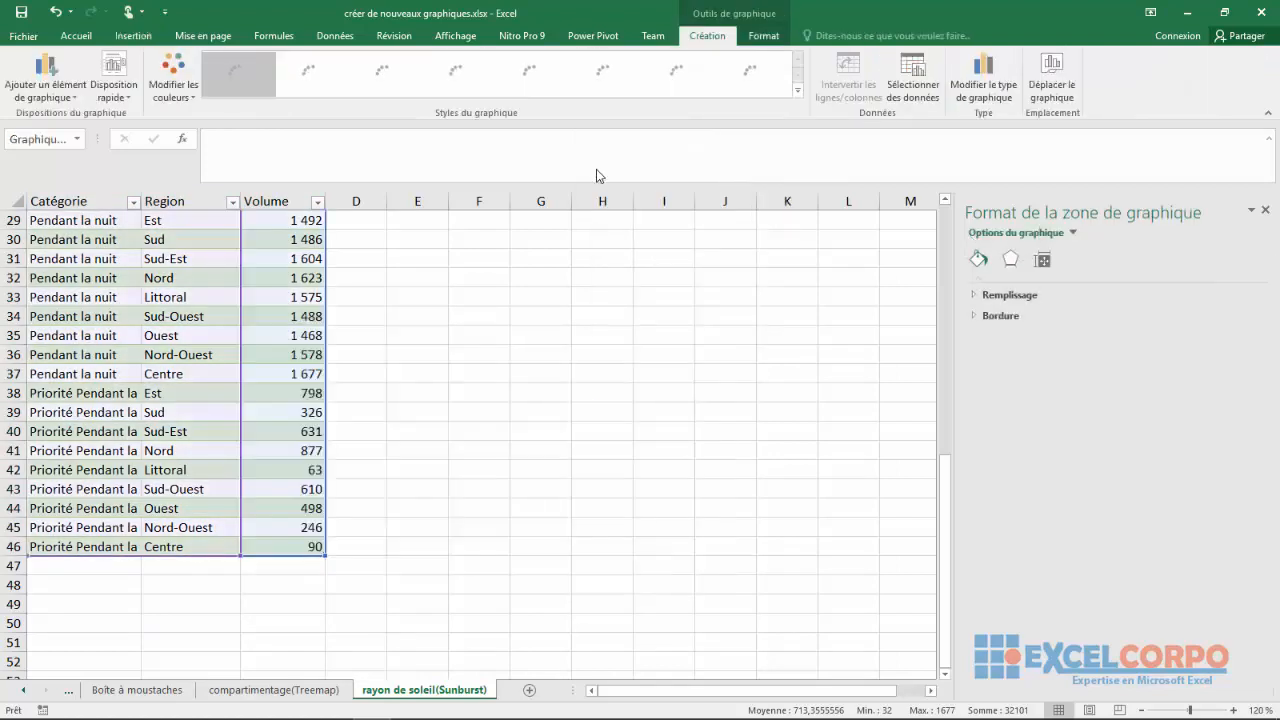
left_click_drag(605, 350, 705, 252)
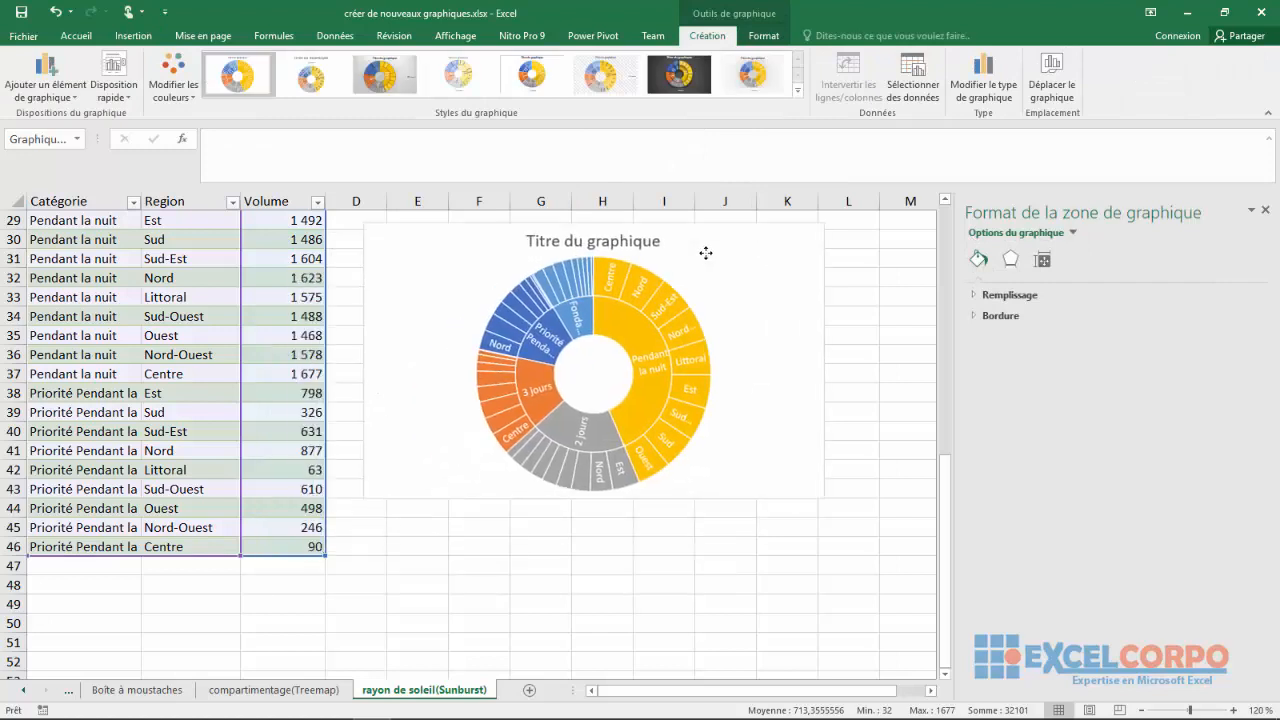
Replace the sunburst chart's default title with "Graphique rayon de soleil" and deselect the chart
left_click(613, 245)
left_click(613, 245)
double_click(618, 242)
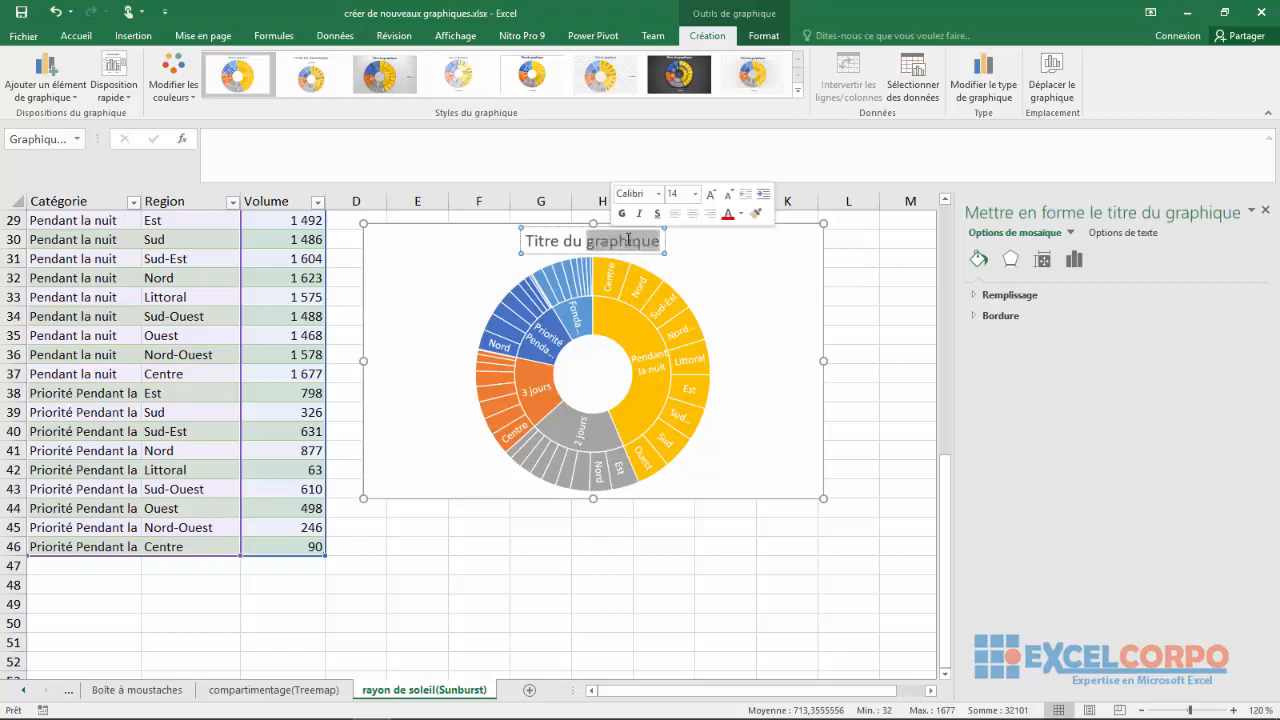
left_click_drag(655, 237, 522, 230)
key("Delete")
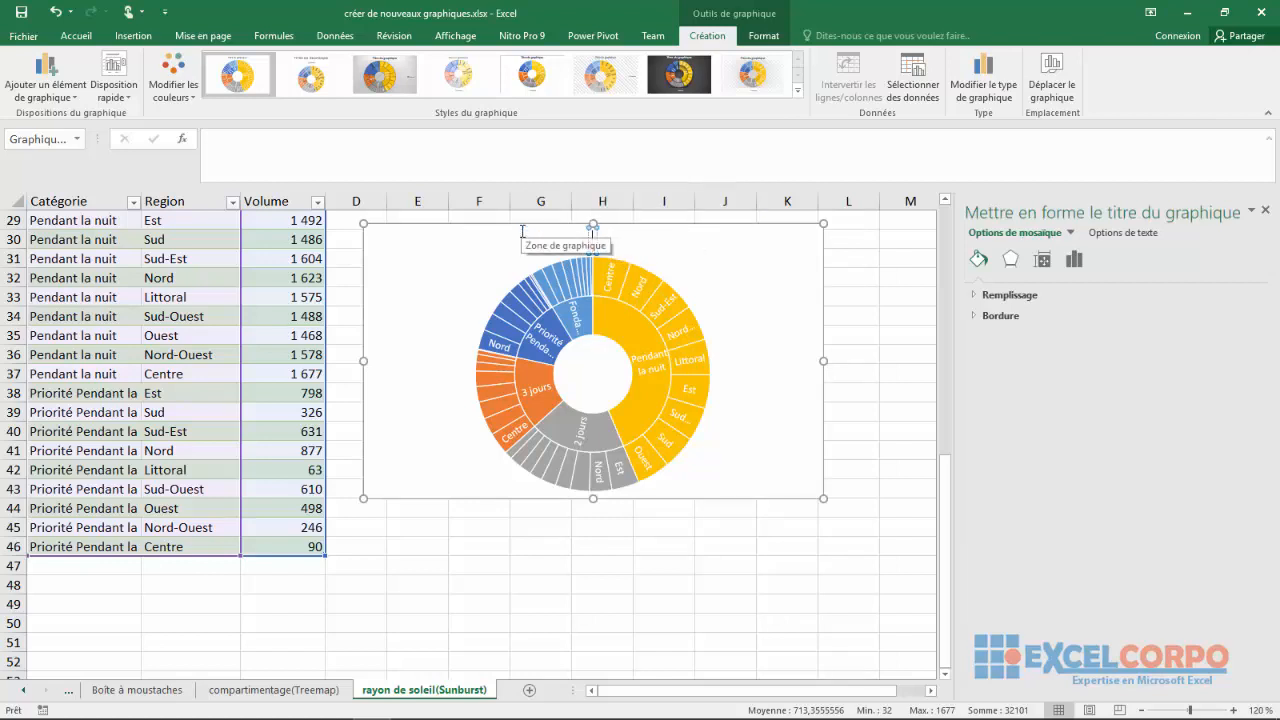
type("Gr")
type("a")
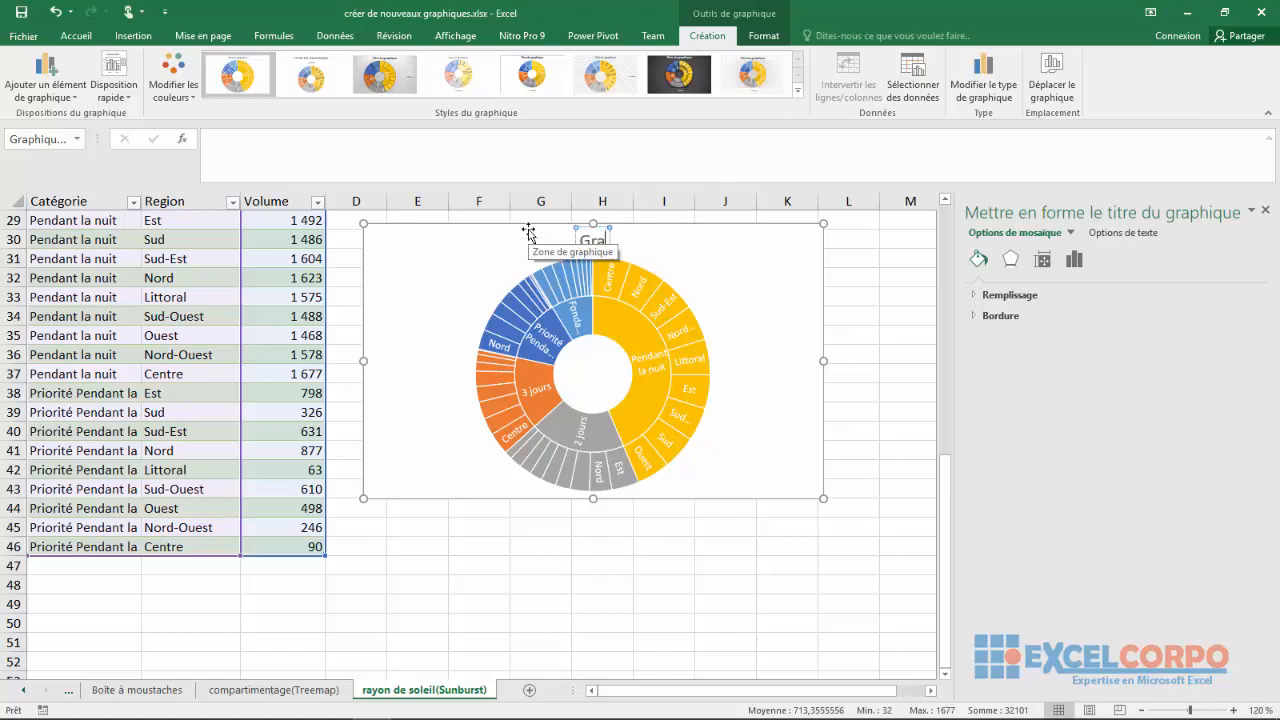
type("phi")
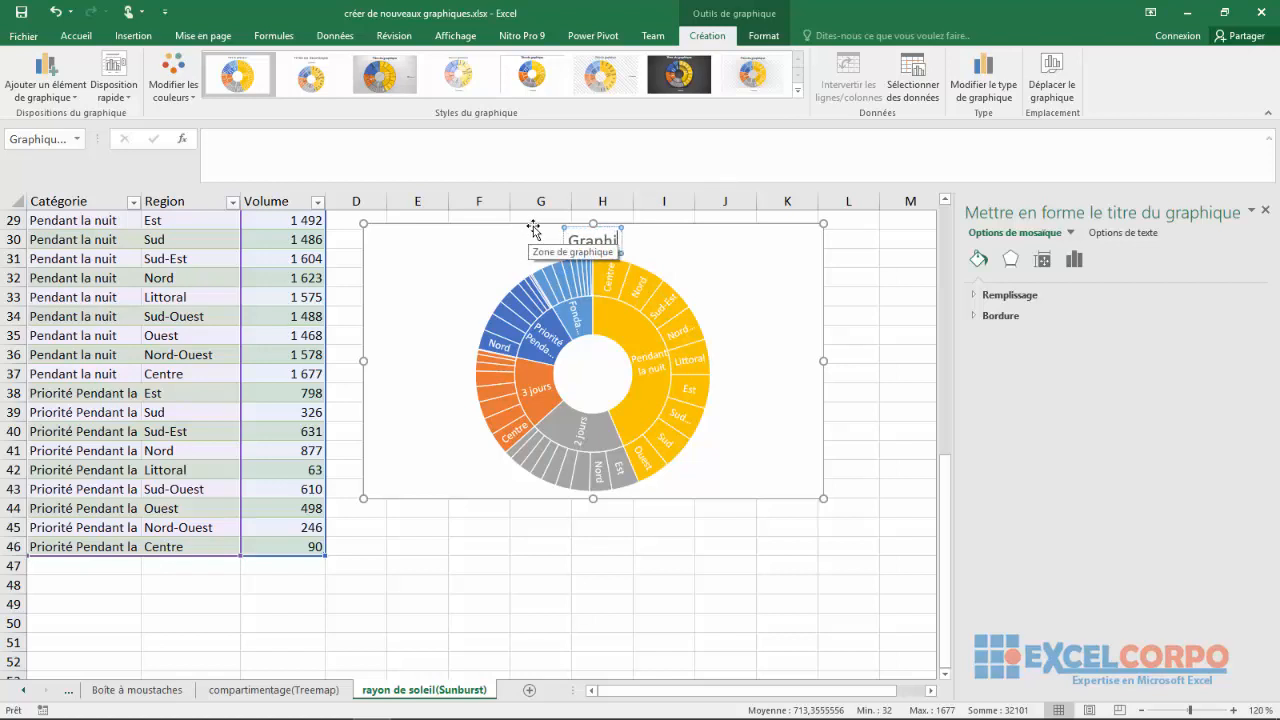
type("que")
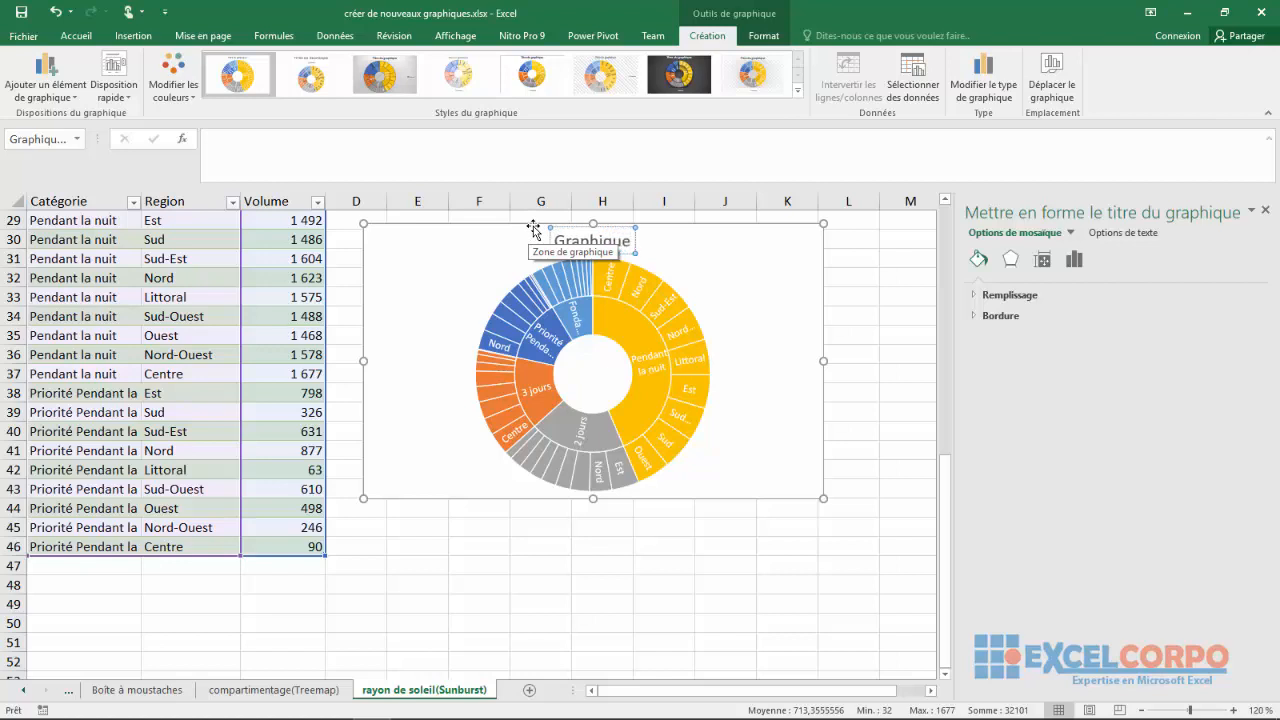
type(" rayon de d")
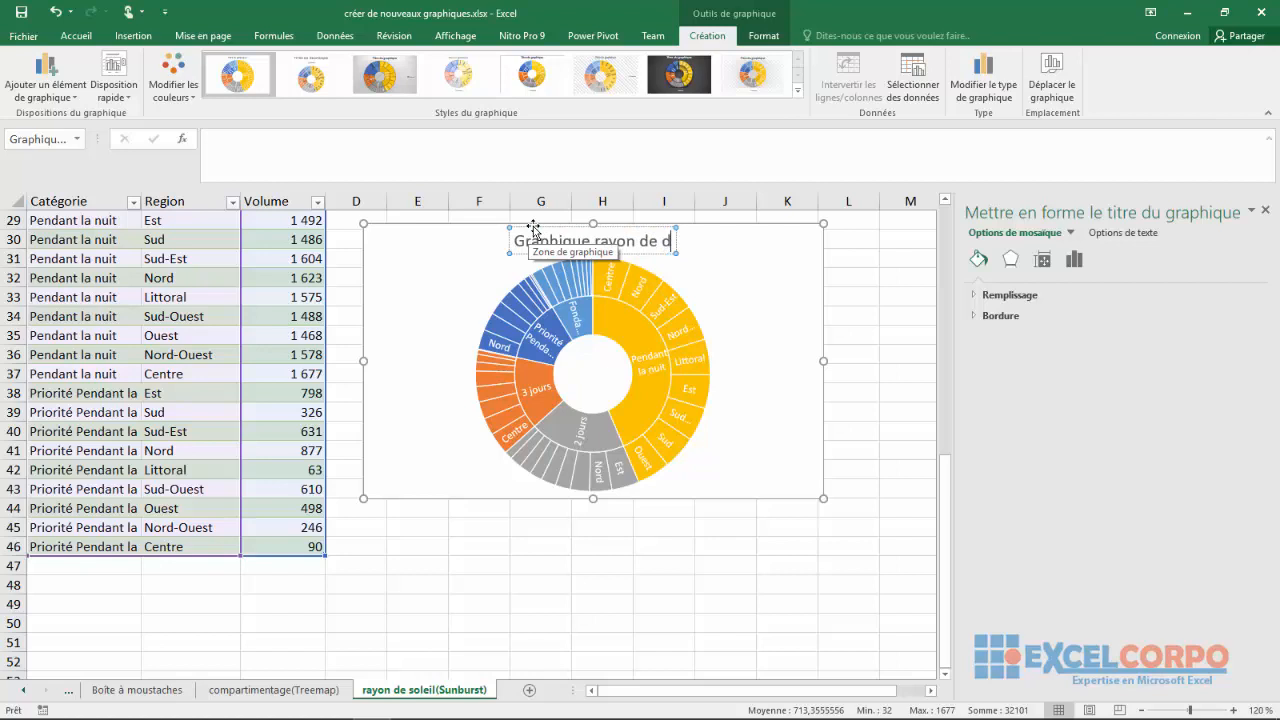
key("BackSpace")
type("soleil")
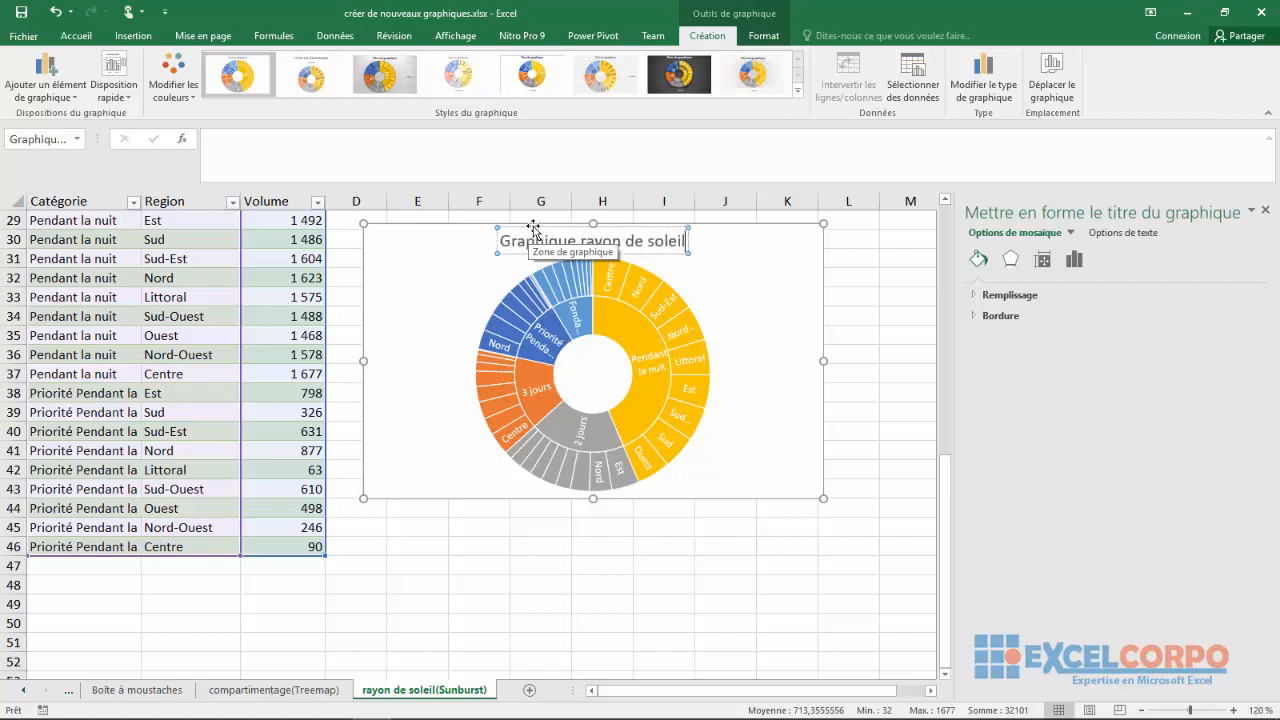
left_click(477, 272)
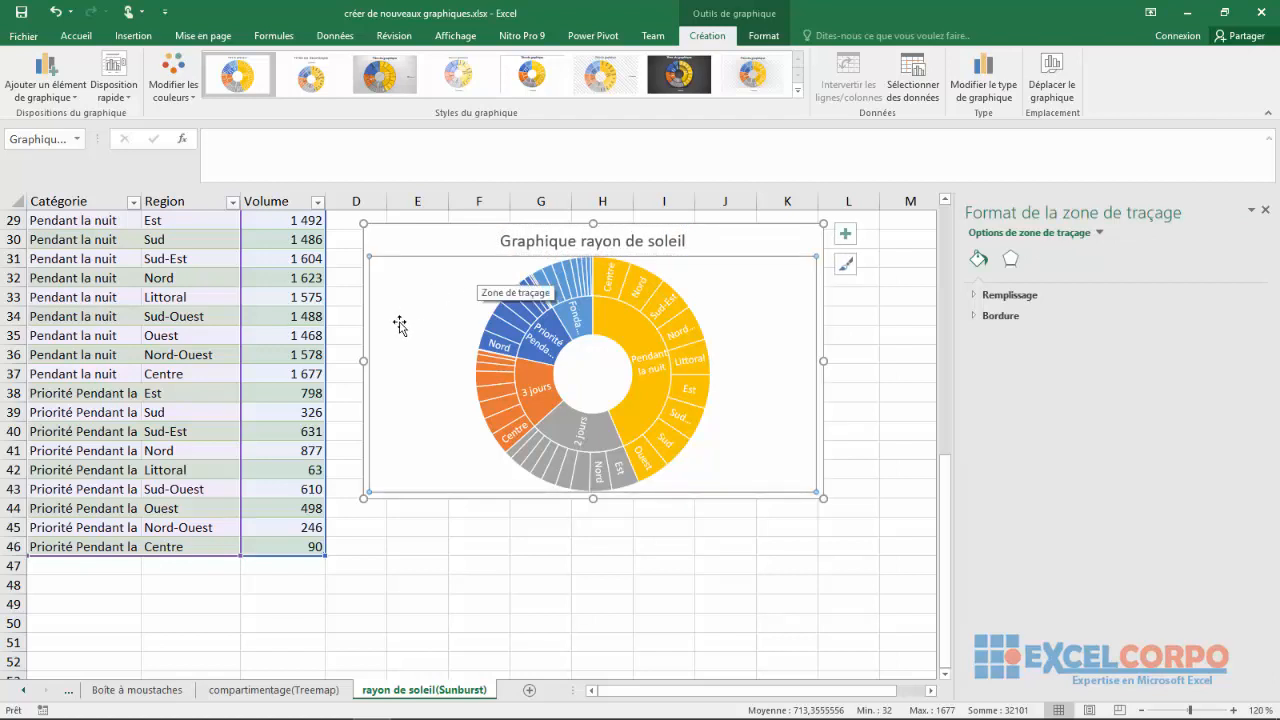
left_click(427, 541)
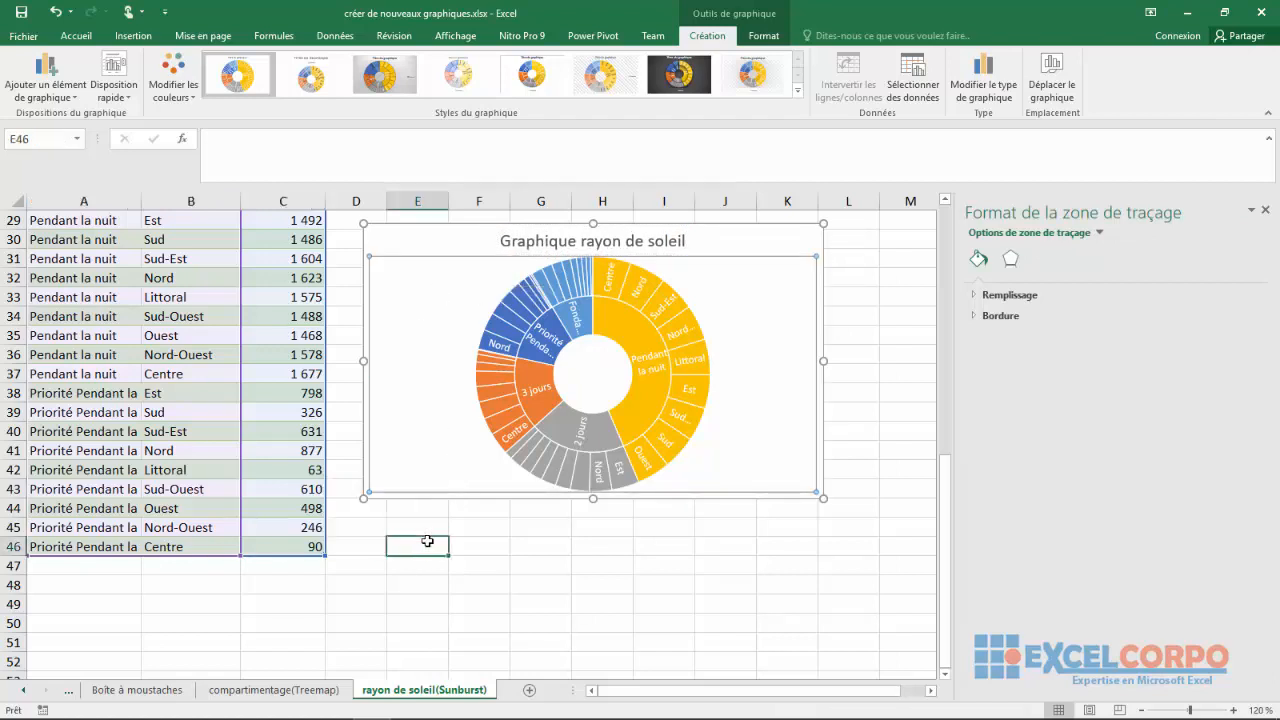